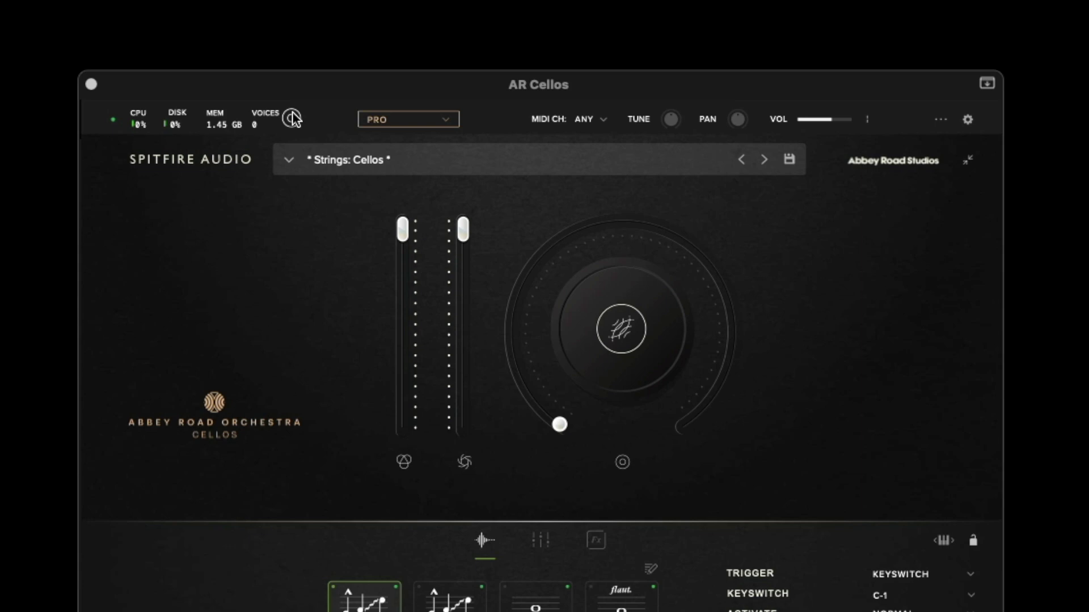
- Check the refresh menu, keep PRO and MIDI channel ANY, and show the dynamics/velocity options
{"action": "left_click", "coordinate": [293, 119]}
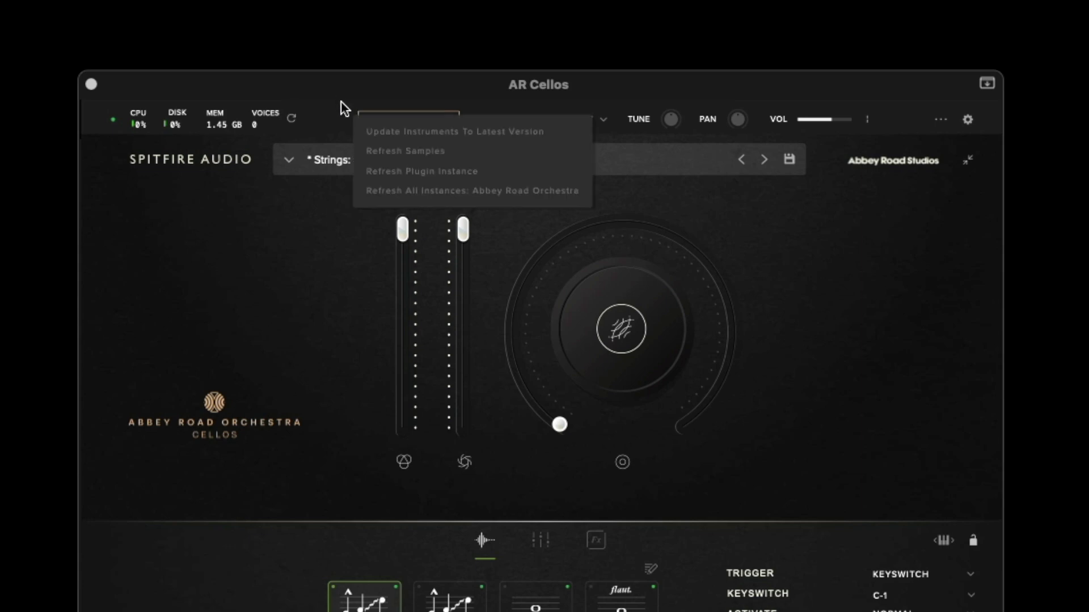
{"action": "left_click", "coordinate": [370, 130]}
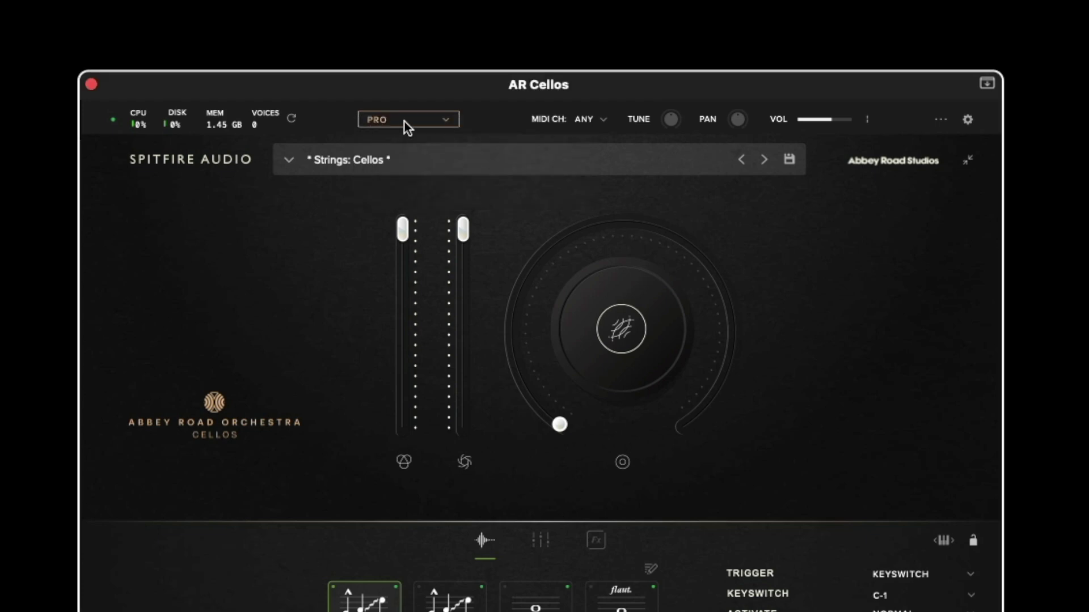
{"action": "left_click", "coordinate": [446, 124]}
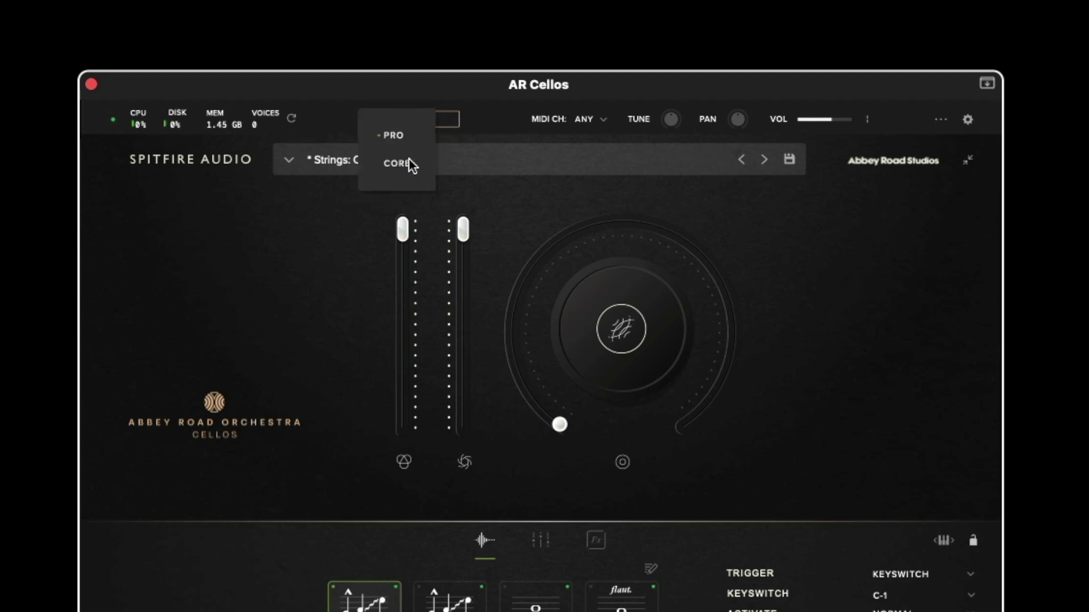
{"action": "left_click", "coordinate": [482, 122]}
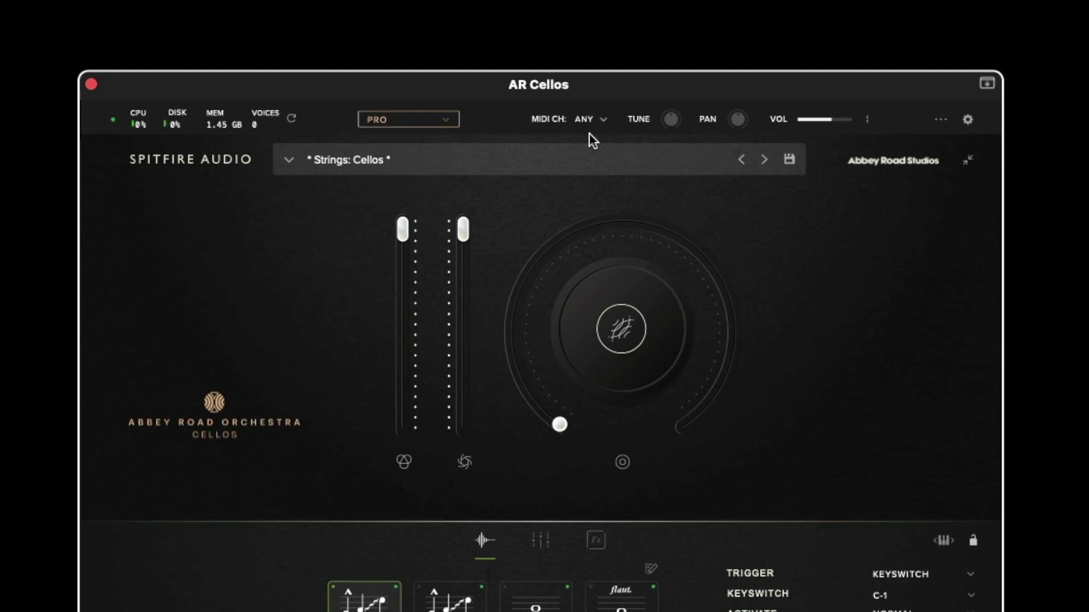
{"action": "left_click", "coordinate": [603, 120]}
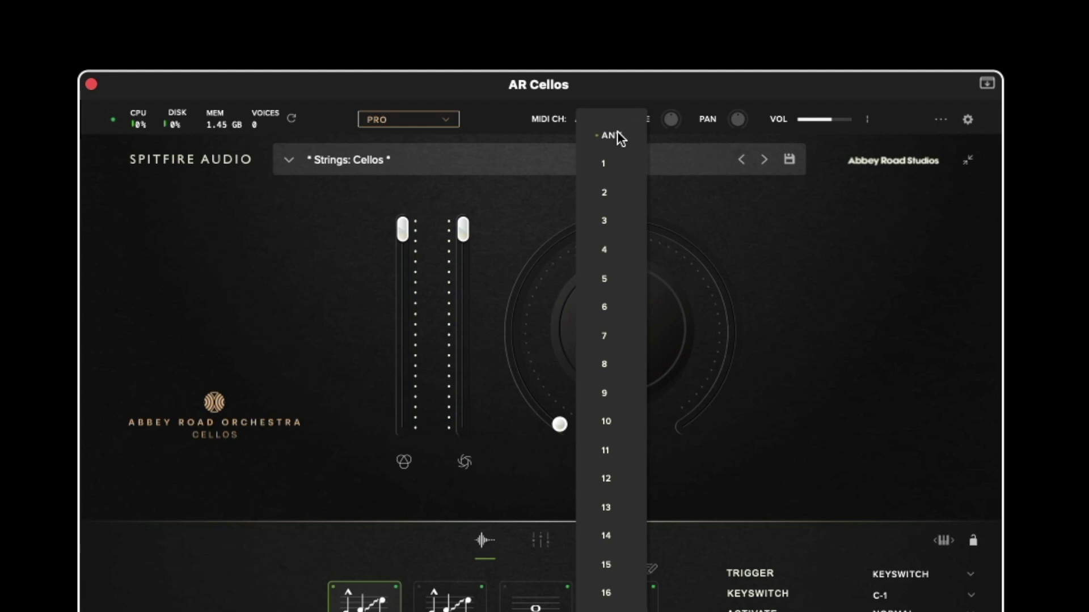
{"action": "left_click", "coordinate": [551, 116]}
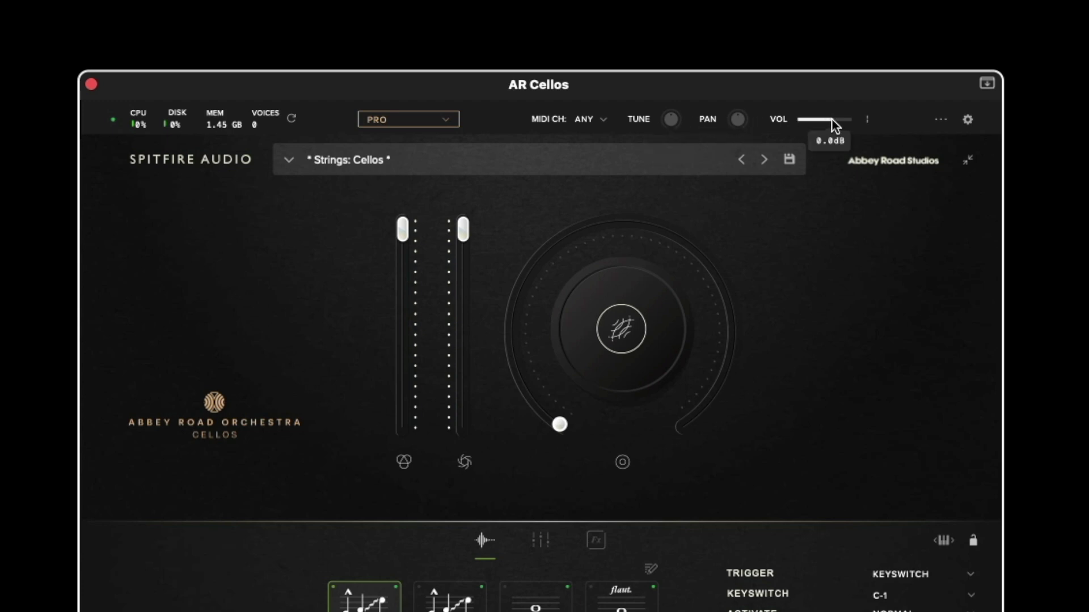
{"action": "left_click", "coordinate": [940, 121]}
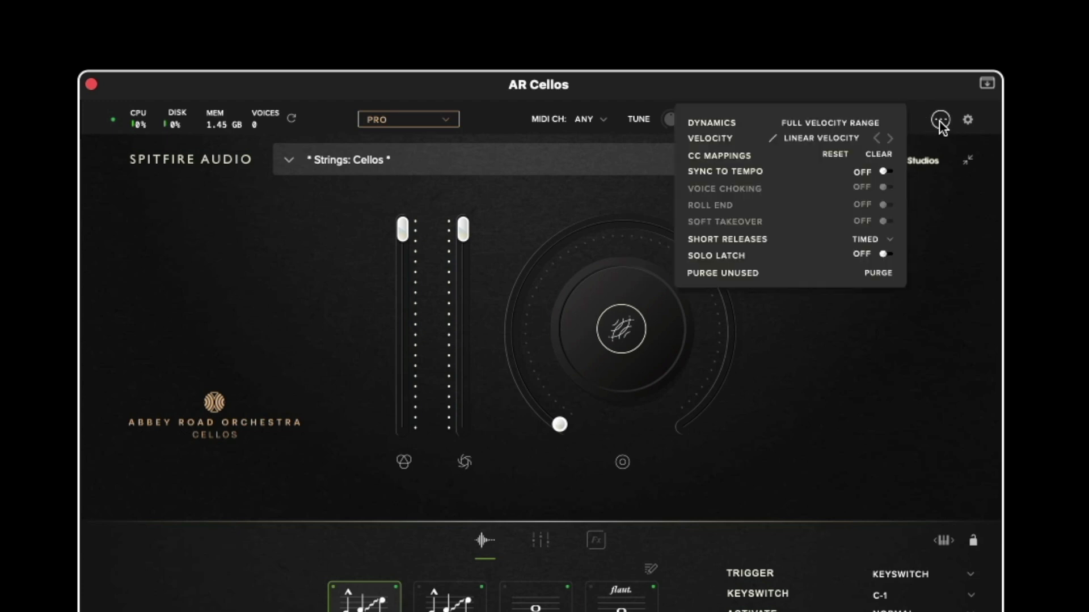
{"action": "left_click", "coordinate": [862, 126]}
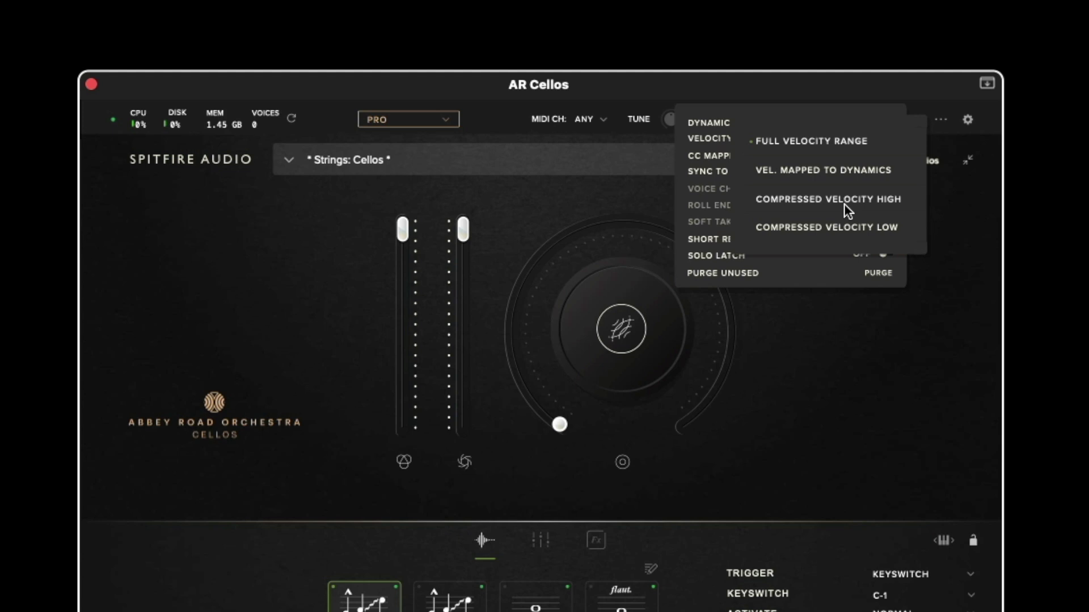
{"action": "left_click", "coordinate": [803, 141]}
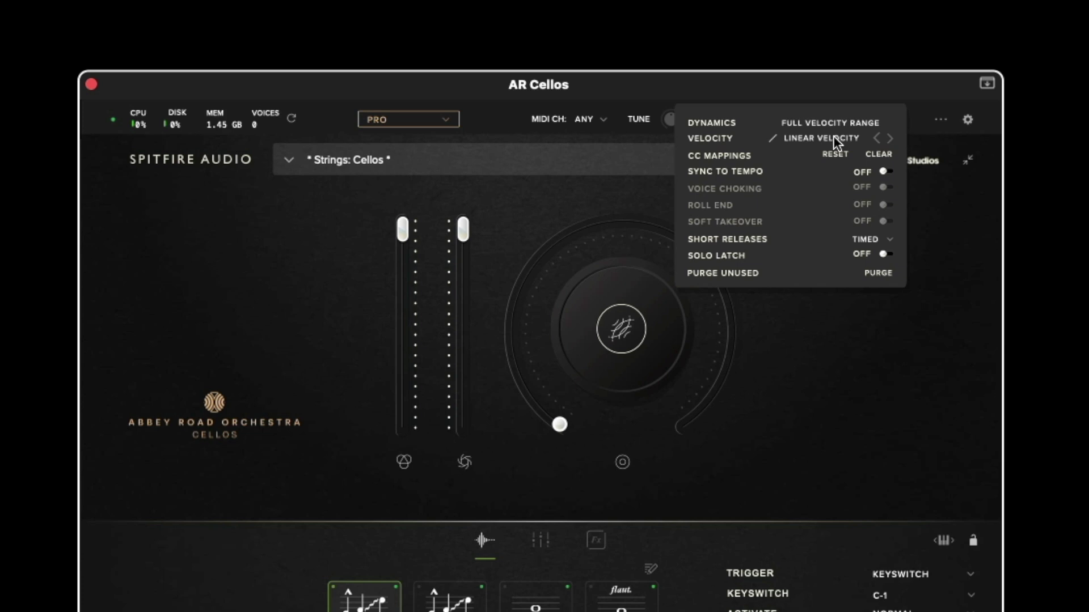
{"action": "left_click", "coordinate": [890, 139]}
{"action": "left_click", "coordinate": [891, 138]}
{"action": "left_click", "coordinate": [890, 138]}
{"action": "left_click", "coordinate": [890, 138]}
{"action": "left_click", "coordinate": [889, 140]}
{"action": "left_click", "coordinate": [890, 139]}
{"action": "left_click", "coordinate": [890, 139]}
{"action": "left_click", "coordinate": [888, 139]}
- View the fader's MIDI CC learn options and raise dynamics to about 37%
{"action": "right_click", "coordinate": [460, 223]}
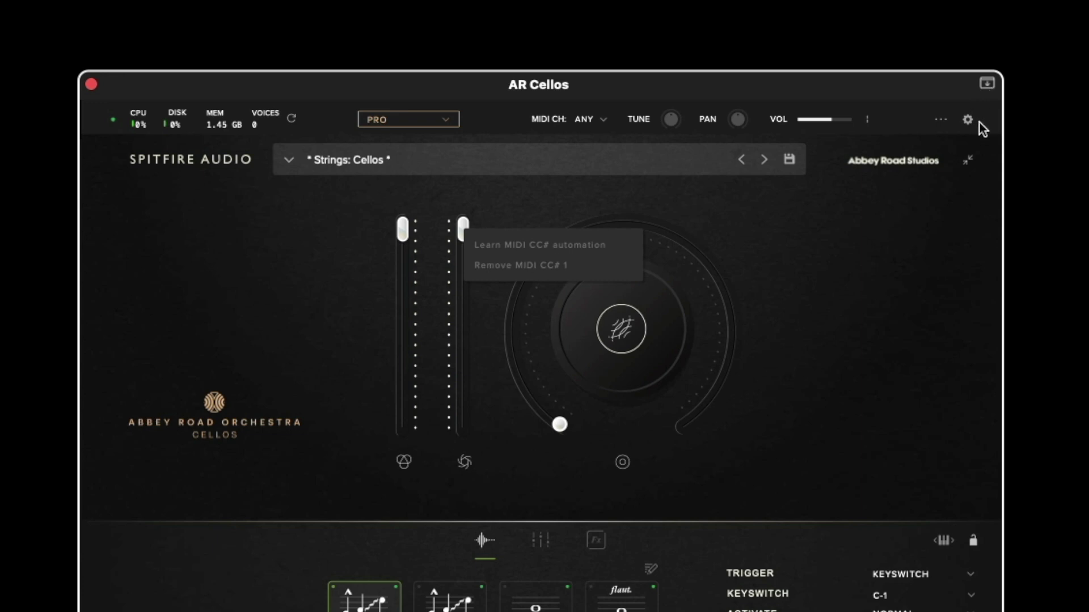
{"action": "left_click", "coordinate": [939, 120]}
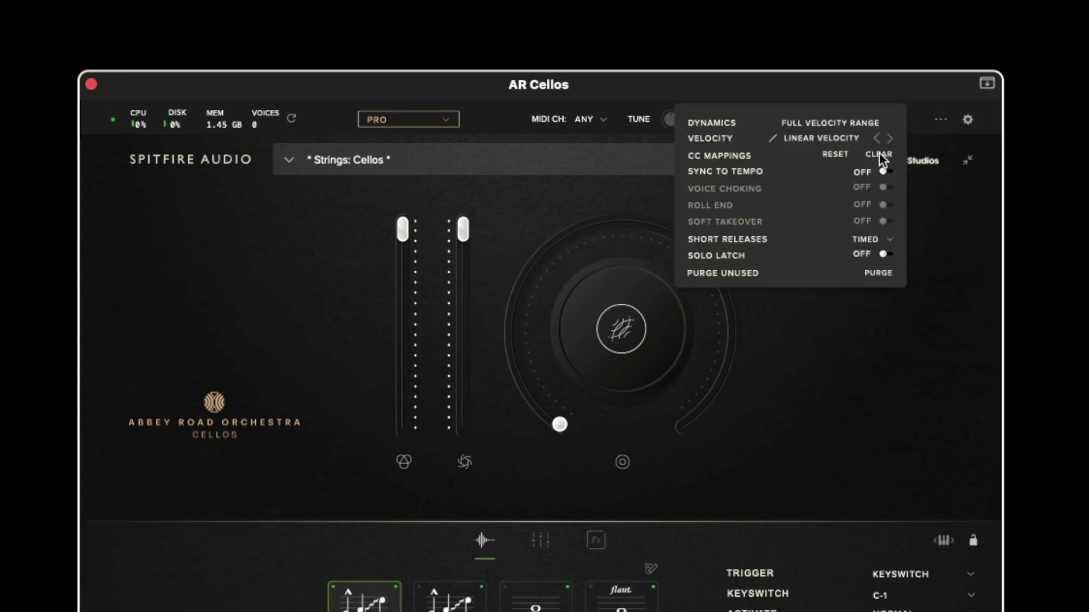
{"action": "left_click_drag", "start_coordinate": [546, 222], "coordinate": [517, 226]}
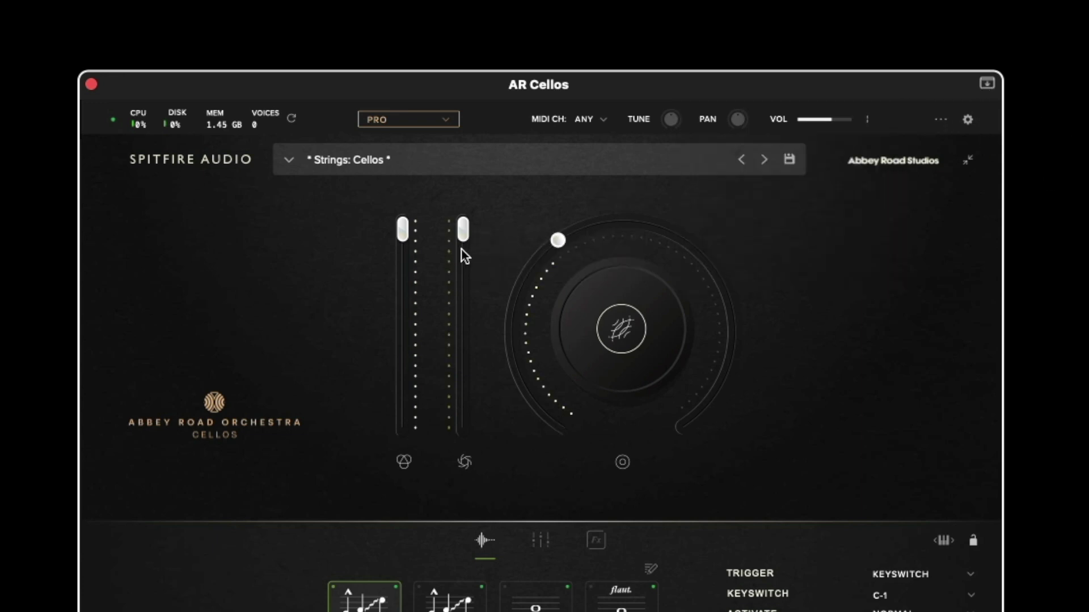
- Recheck the fader's MIDI CC options and bring the performance options back up
{"action": "mouse_move", "coordinate": [462, 233]}
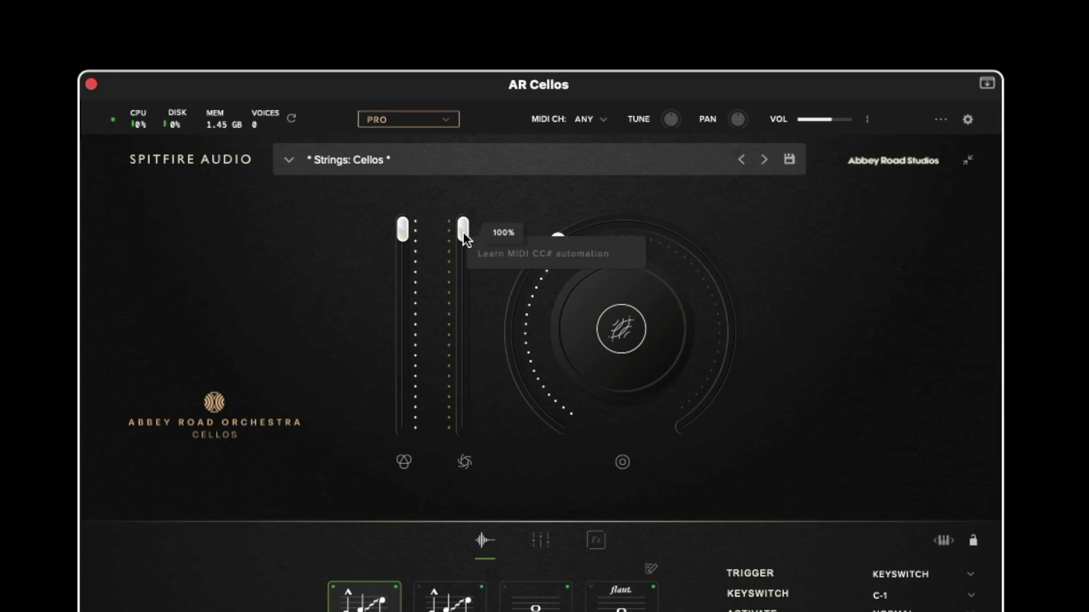
{"action": "left_click", "coordinate": [941, 120]}
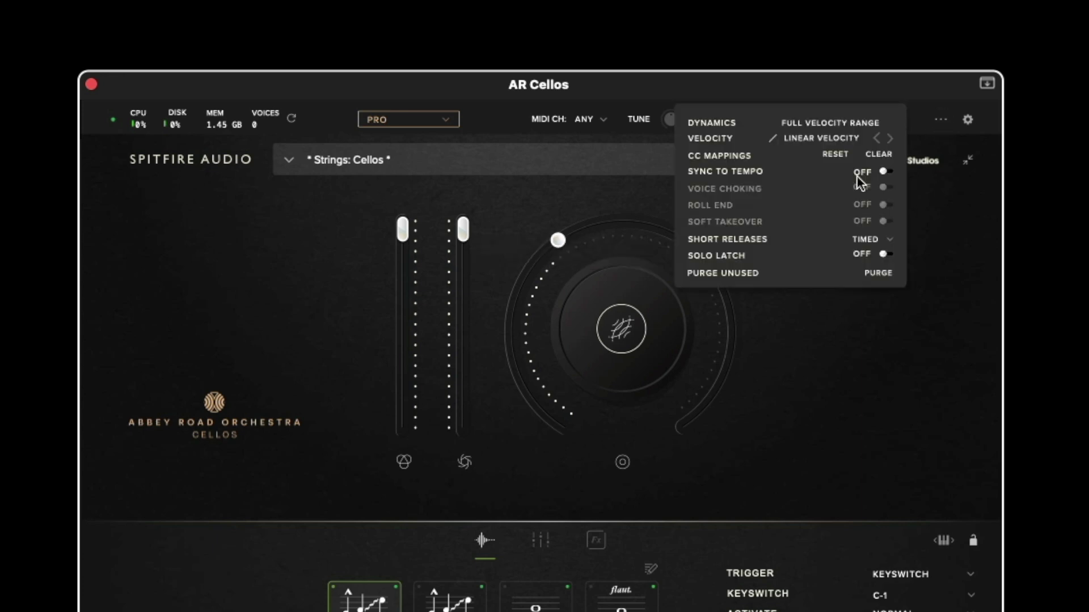
{"action": "left_click", "coordinate": [575, 202]}
{"action": "right_click", "coordinate": [458, 223]}
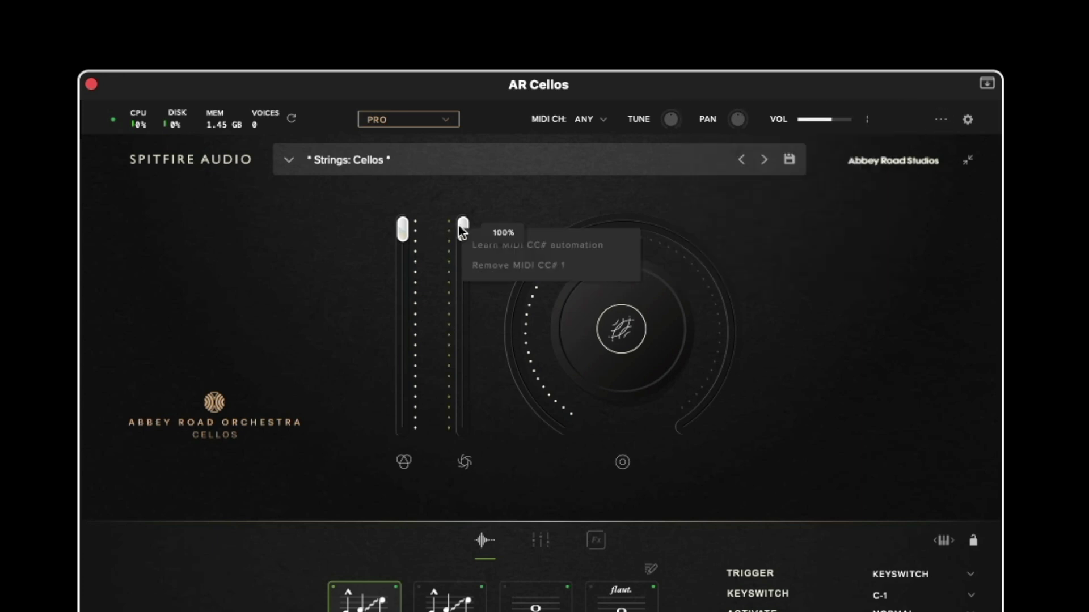
{"action": "left_click", "coordinate": [532, 265]}
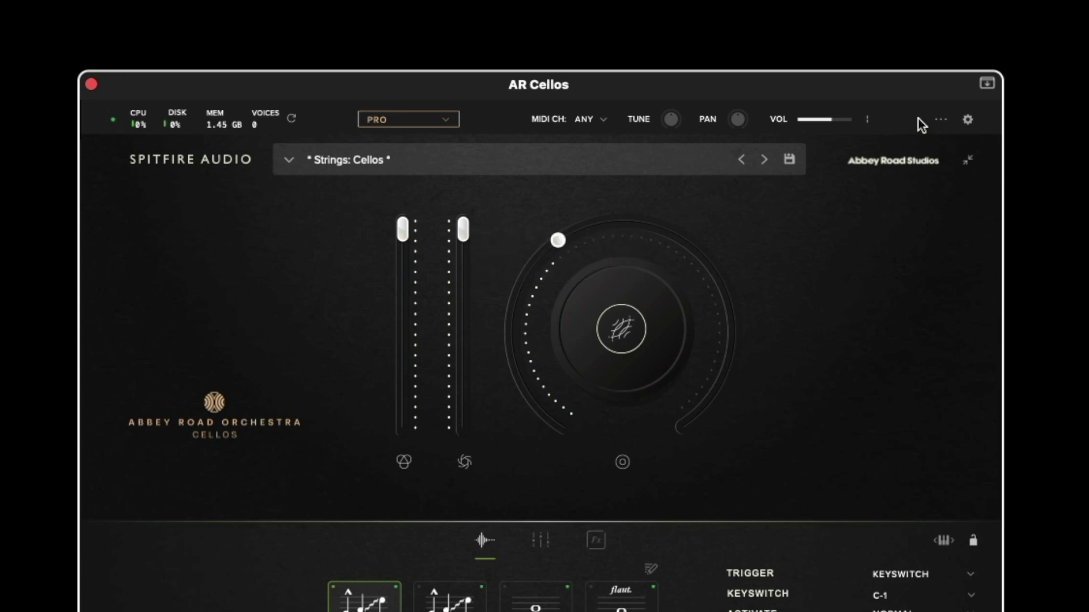
{"action": "left_click", "coordinate": [941, 120]}
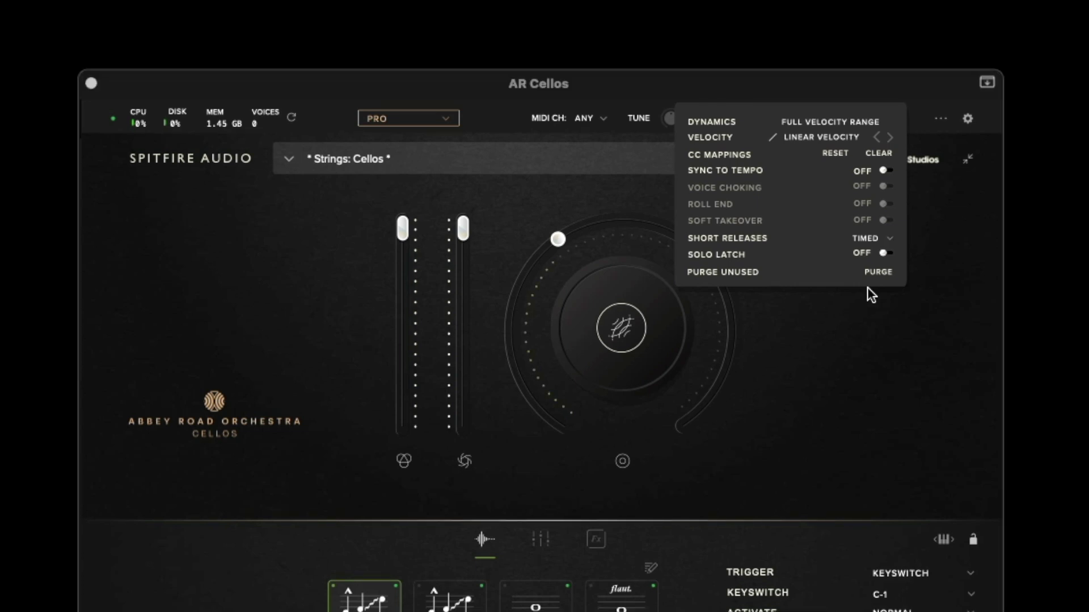
{"action": "left_click", "coordinate": [883, 243]}
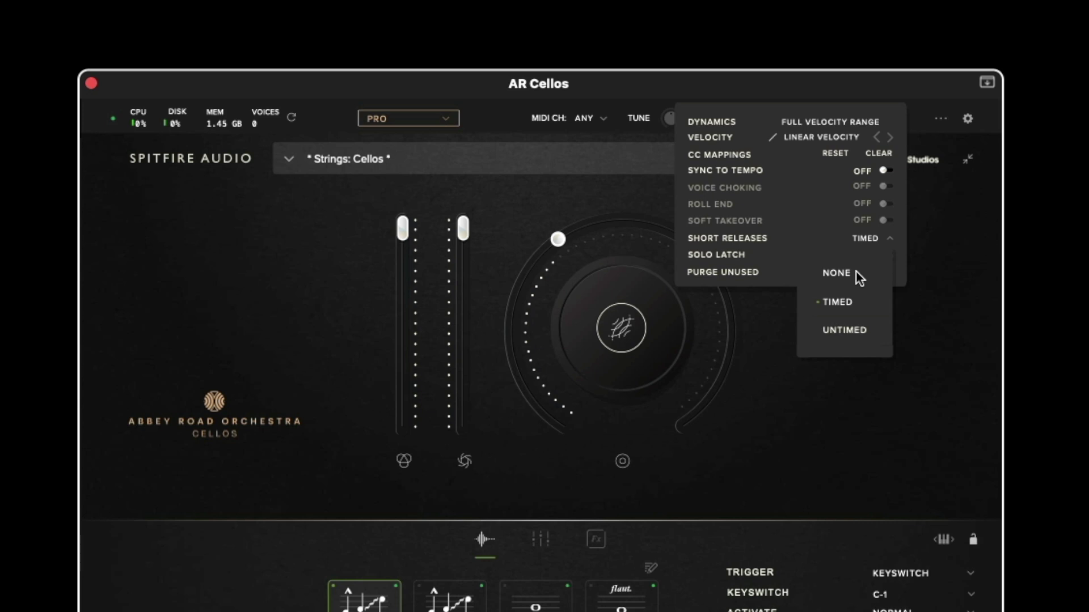
{"action": "left_click", "coordinate": [806, 247]}
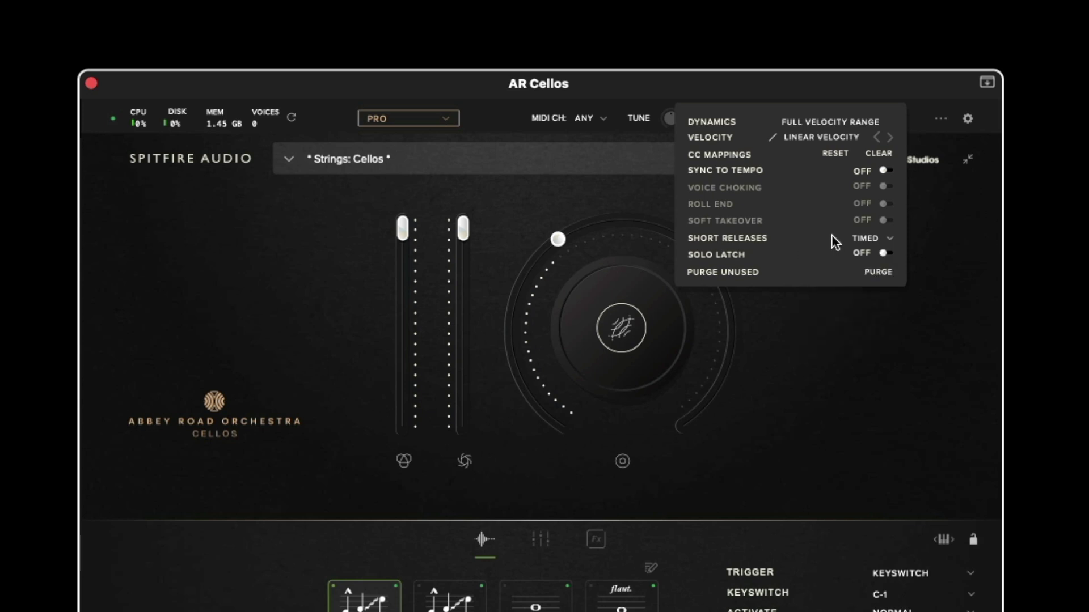
- With Solo Latch on, solo Mix 1, Mix 2 and Close in the mixer, then unsolo them
{"action": "left_click", "coordinate": [880, 254]}
{"action": "left_click", "coordinate": [541, 539]}
{"action": "left_click", "coordinate": [540, 539]}
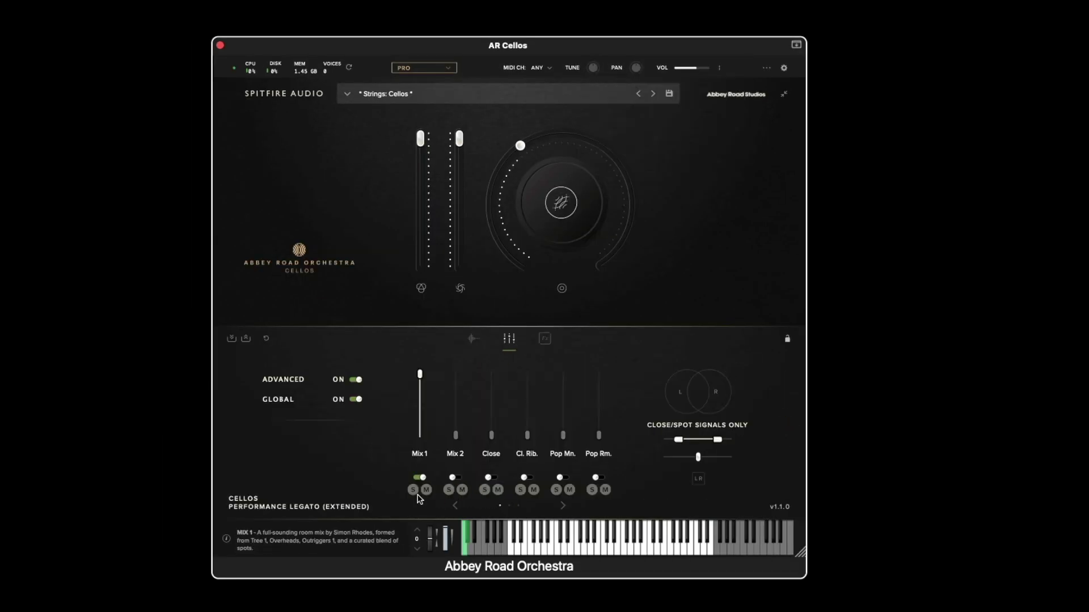
{"action": "left_click", "coordinate": [413, 490]}
{"action": "left_click", "coordinate": [449, 490]}
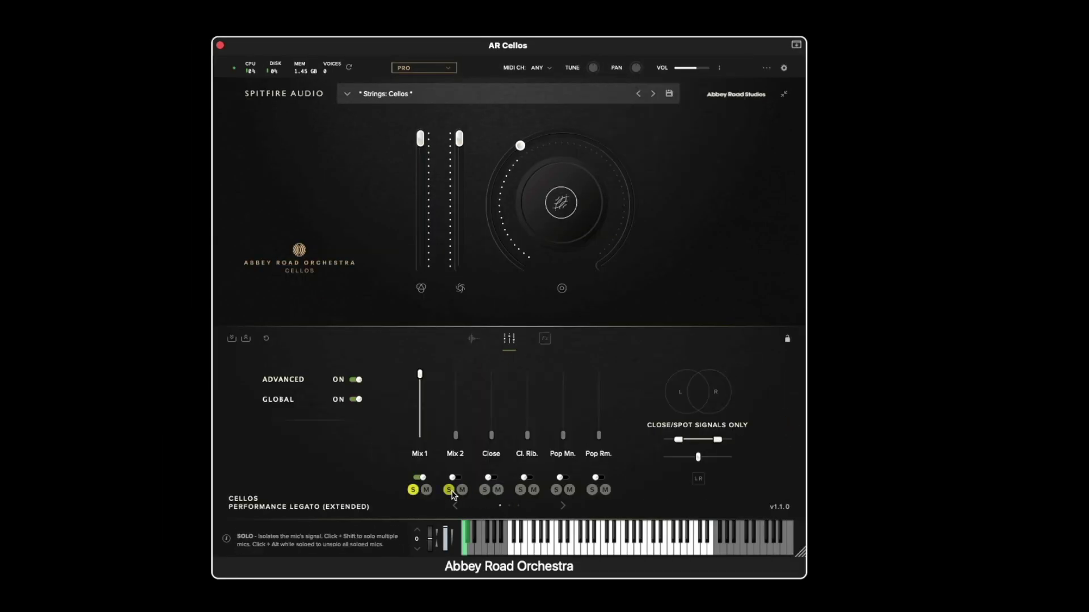
{"action": "left_click", "coordinate": [484, 490]}
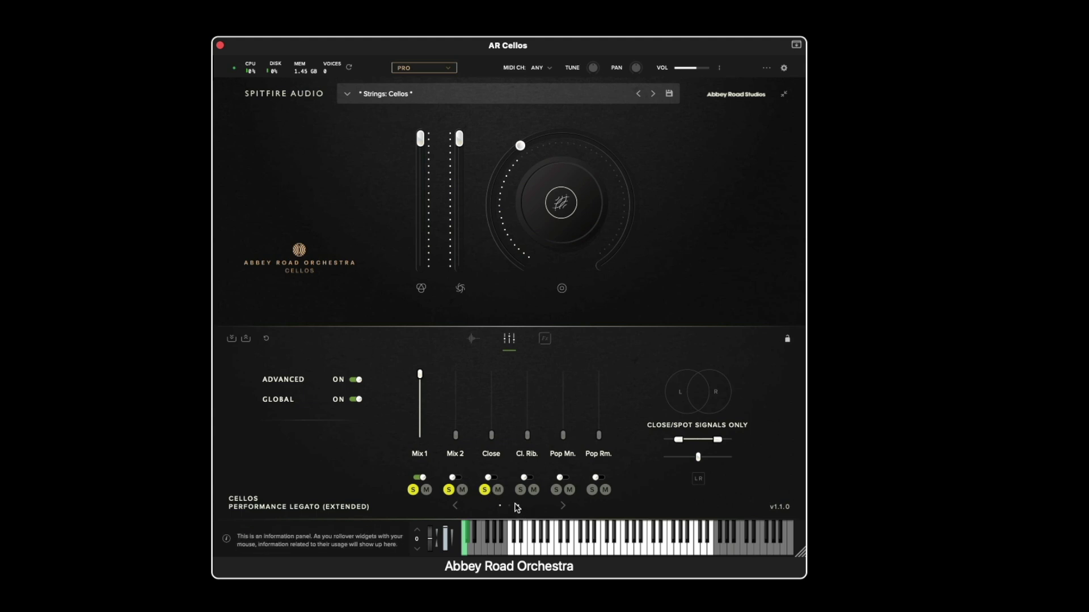
{"action": "left_click", "coordinate": [414, 489]}
{"action": "left_click", "coordinate": [449, 490]}
{"action": "left_click", "coordinate": [484, 489]}
- Turn Solo Latch off, then try soloing Mix 1, Close and Cl. Rib. and muting Close
{"action": "left_click", "coordinate": [766, 67]}
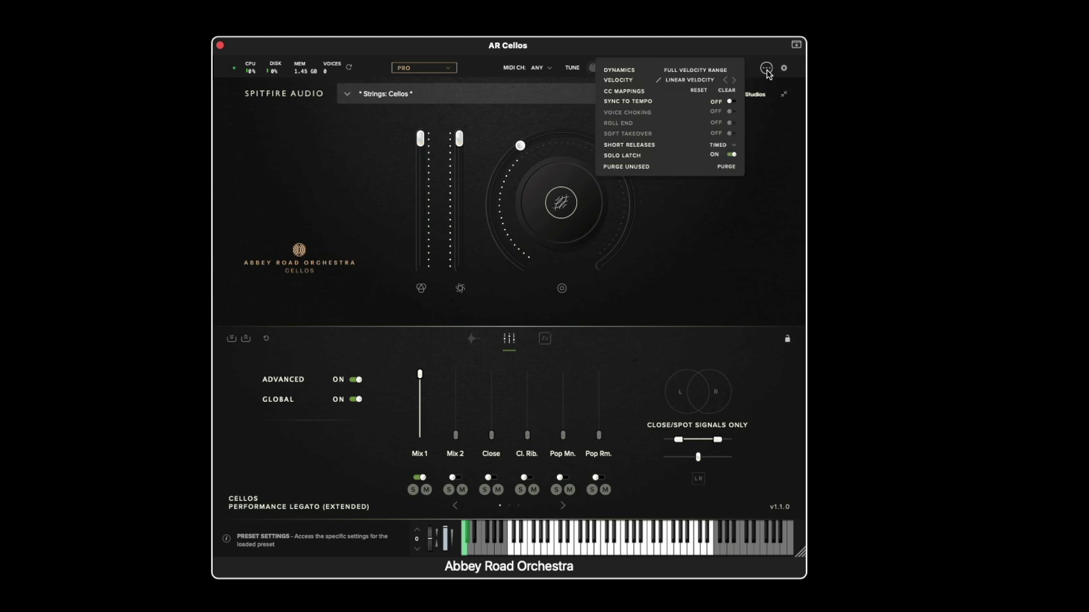
{"action": "left_click", "coordinate": [731, 155]}
{"action": "left_click", "coordinate": [413, 490]}
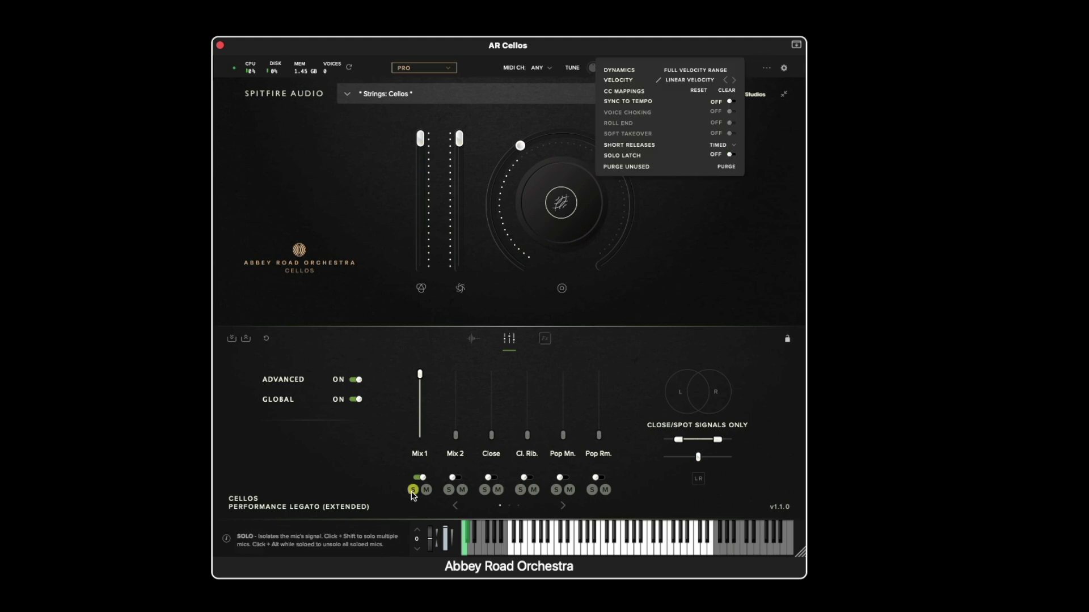
{"action": "left_click", "coordinate": [484, 490]}
{"action": "left_click", "coordinate": [498, 490]}
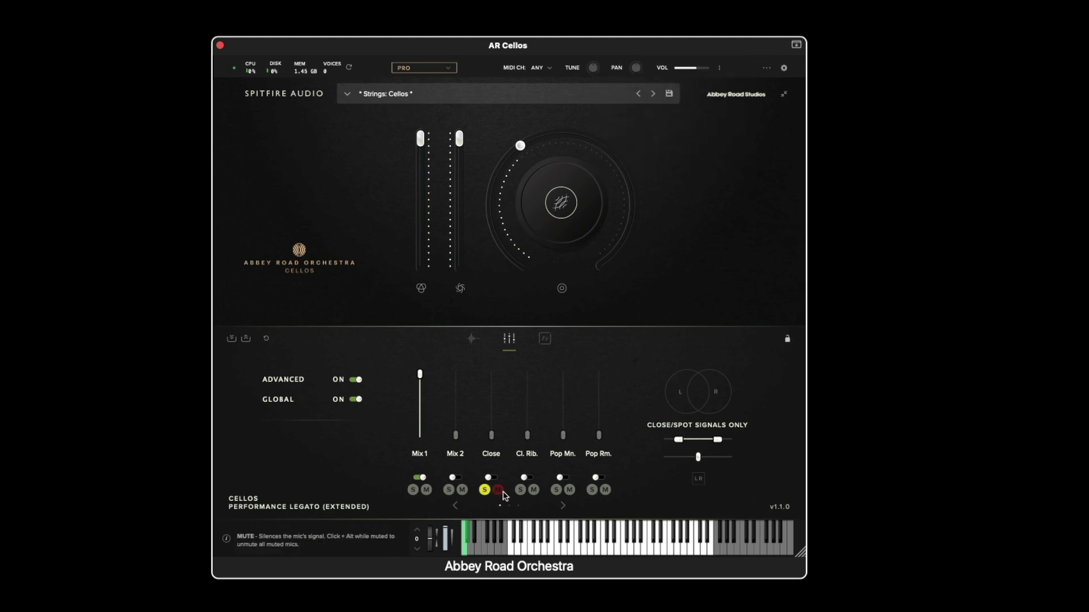
{"action": "left_click", "coordinate": [499, 491]}
{"action": "left_click", "coordinate": [520, 490]}
{"action": "left_click", "coordinate": [519, 489]}
- Solo Mix 1, Mix 2 and Close together, then clear all solos and reopen the options
{"action": "left_click", "coordinate": [413, 490]}
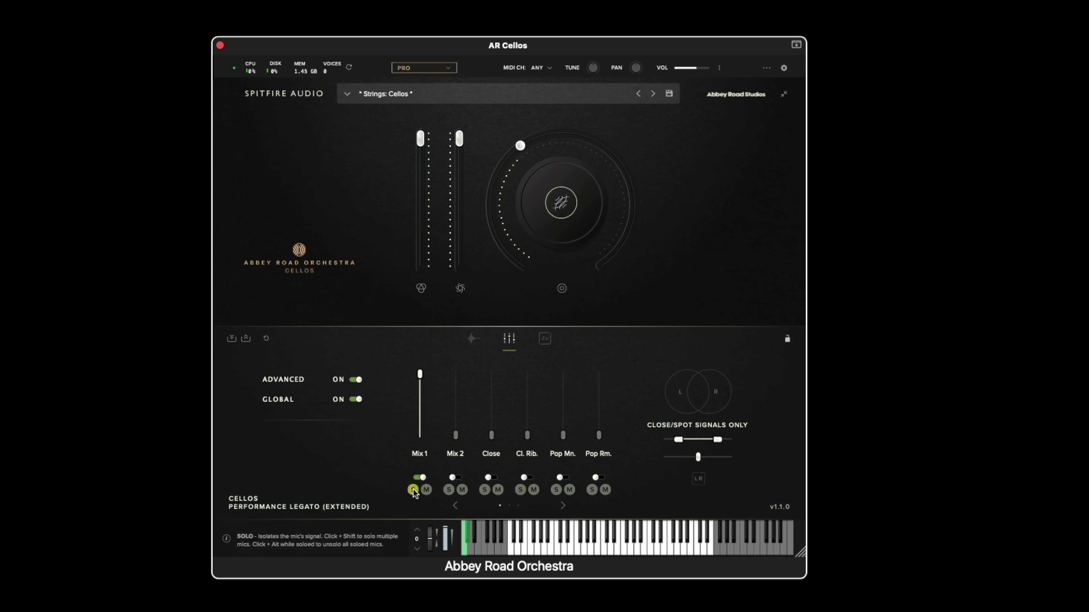
{"action": "left_click", "coordinate": [449, 490], "text": "shift"}
{"action": "left_click", "coordinate": [484, 490], "text": "shift"}
{"action": "left_click", "coordinate": [484, 490]}
{"action": "left_click", "coordinate": [485, 491]}
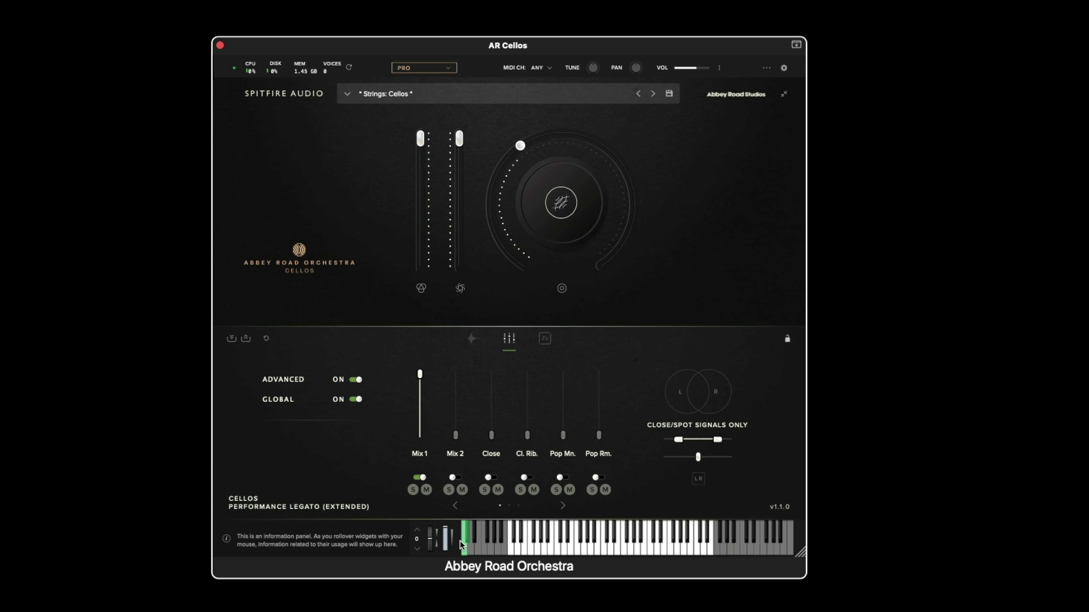
{"action": "left_click", "coordinate": [765, 68]}
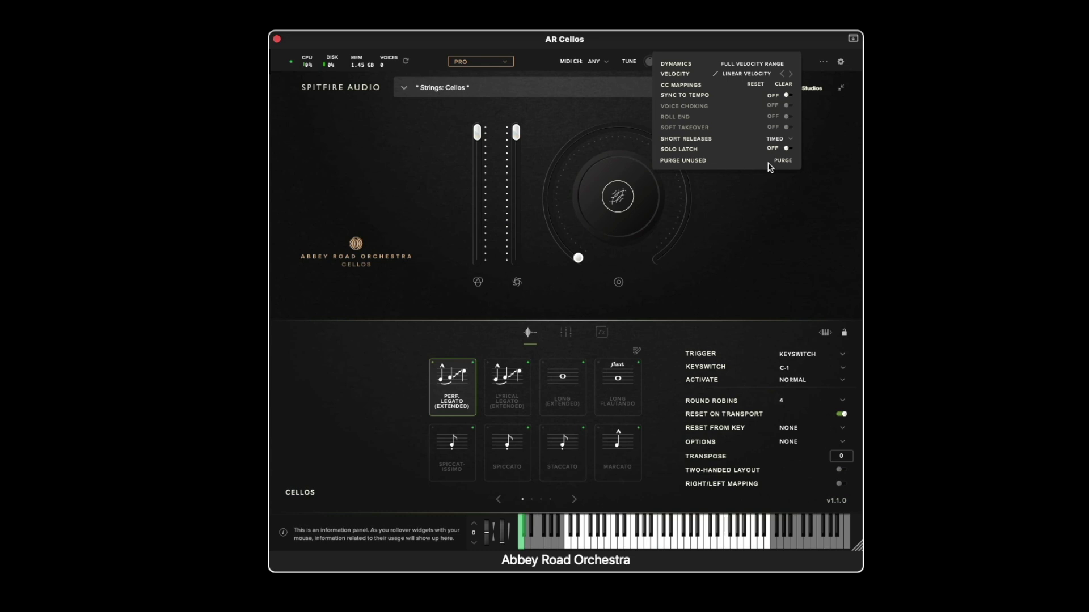
- Scroll through the Interface preferences in Settings and cancel without changes
{"action": "left_click", "coordinate": [822, 62]}
{"action": "left_click", "coordinate": [838, 62]}
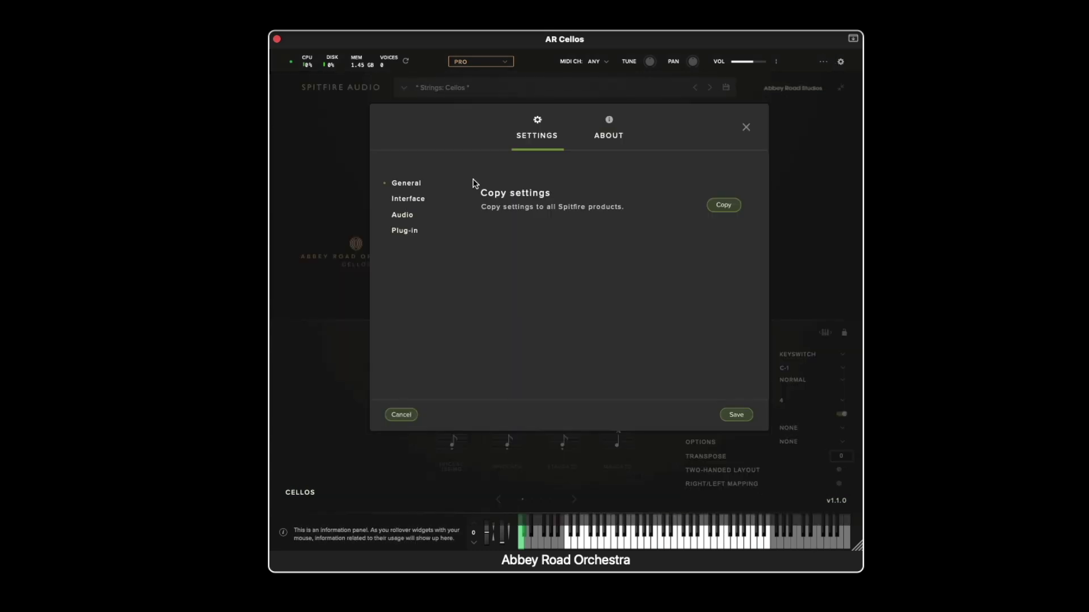
{"action": "left_click", "coordinate": [416, 204]}
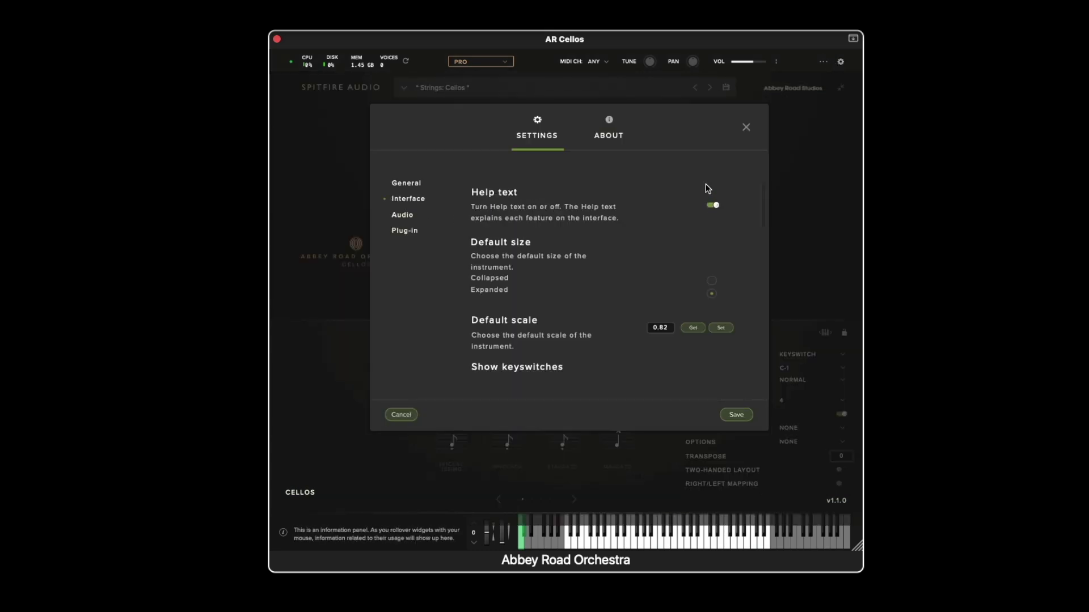
{"action": "left_click_drag", "start_coordinate": [766, 223], "coordinate": [768, 403]}
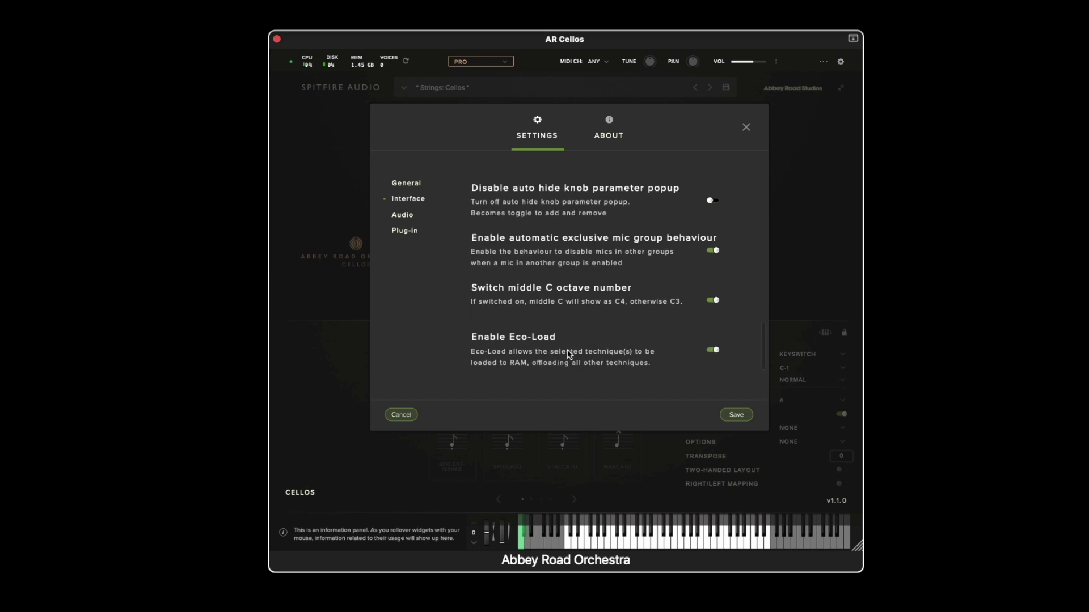
{"action": "left_click", "coordinate": [399, 415]}
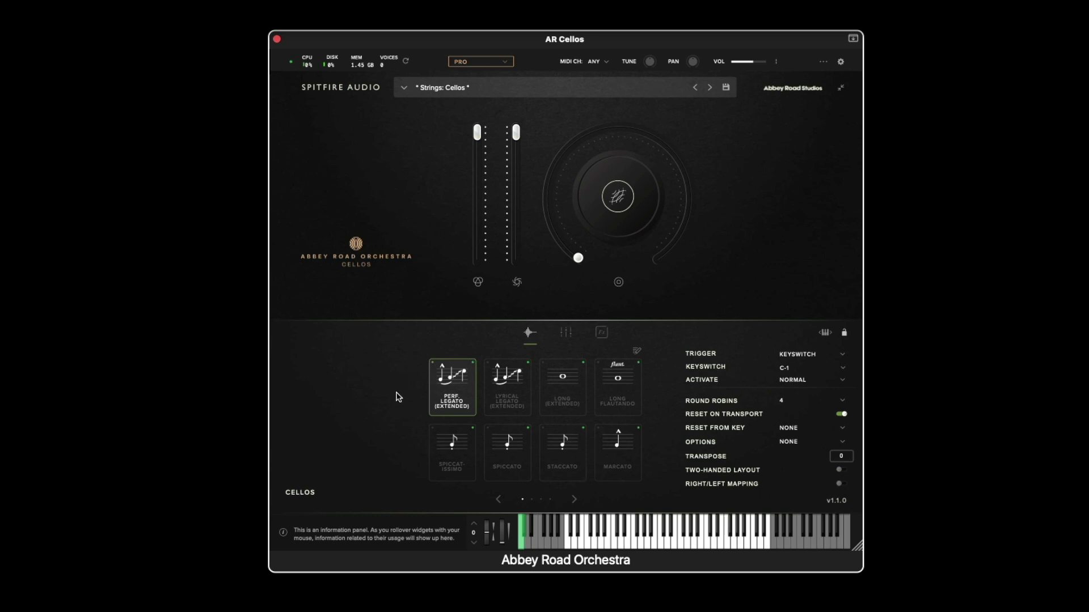
- Page the articulation grid through to its last page and back to the first
{"action": "mouse_move", "coordinate": [462, 392]}
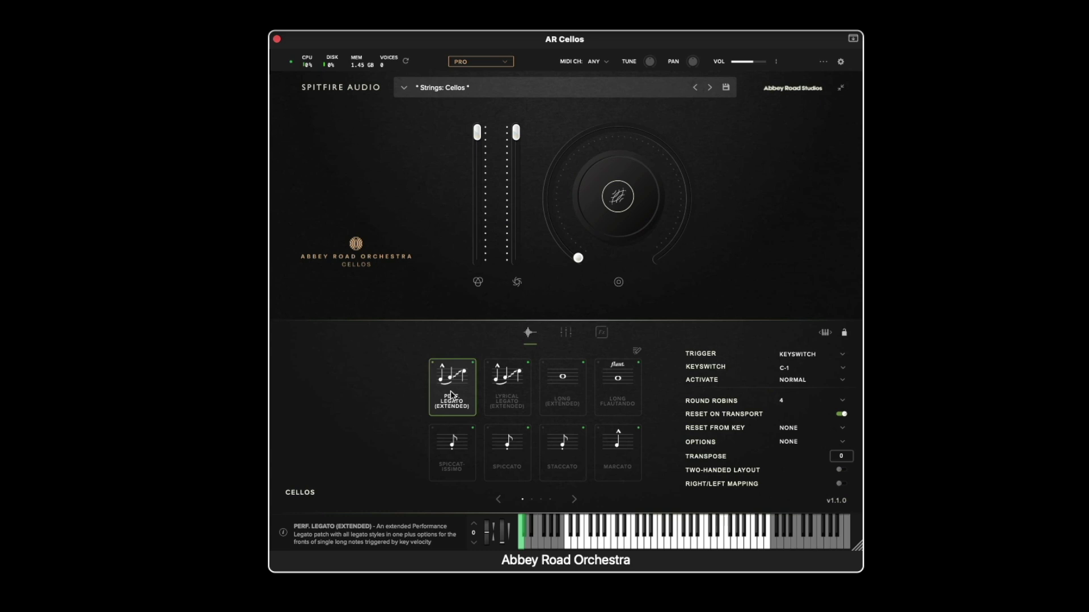
{"action": "left_click", "coordinate": [574, 500]}
{"action": "left_click", "coordinate": [575, 500]}
{"action": "left_click", "coordinate": [574, 500]}
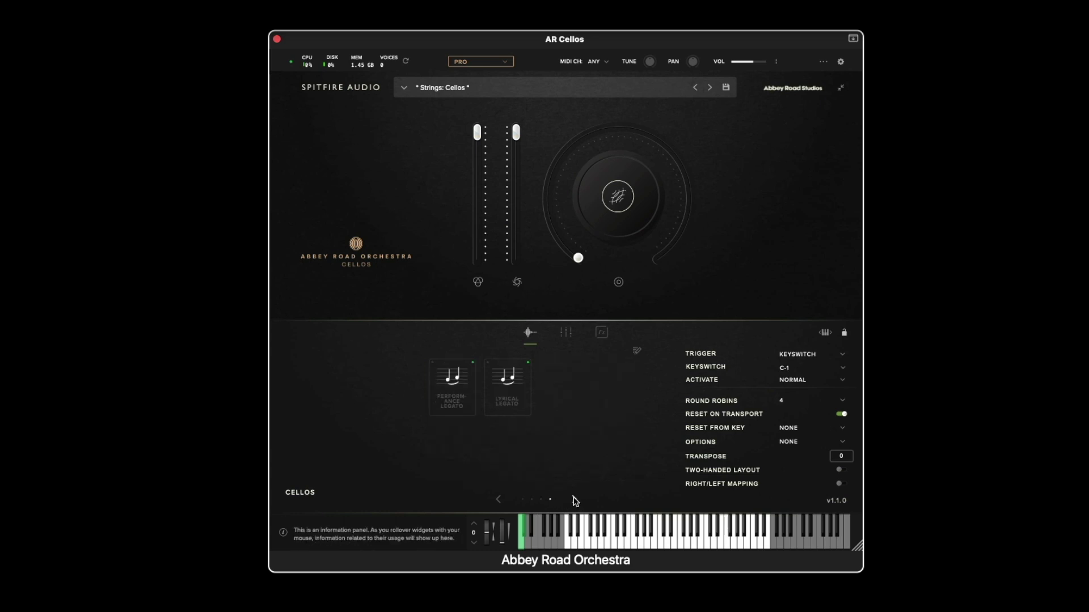
{"action": "left_click", "coordinate": [500, 500]}
{"action": "left_click", "coordinate": [499, 500]}
{"action": "left_click", "coordinate": [499, 500]}
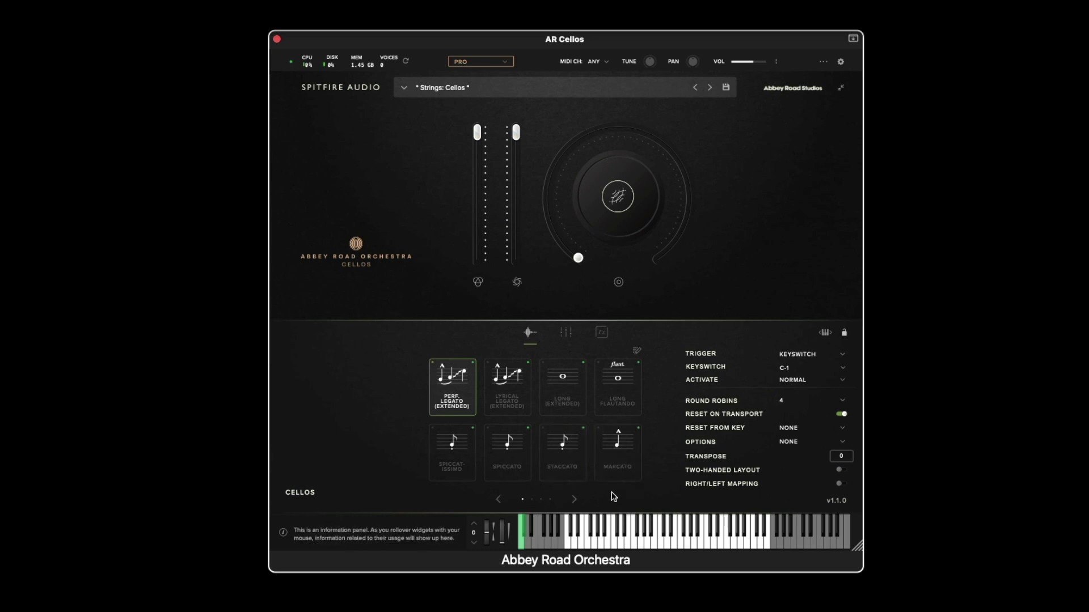
- Select Long Flautando, then make Lyrical Legato (Extended) active on C#-1 with 2 round robins
{"action": "left_click", "coordinate": [616, 389]}
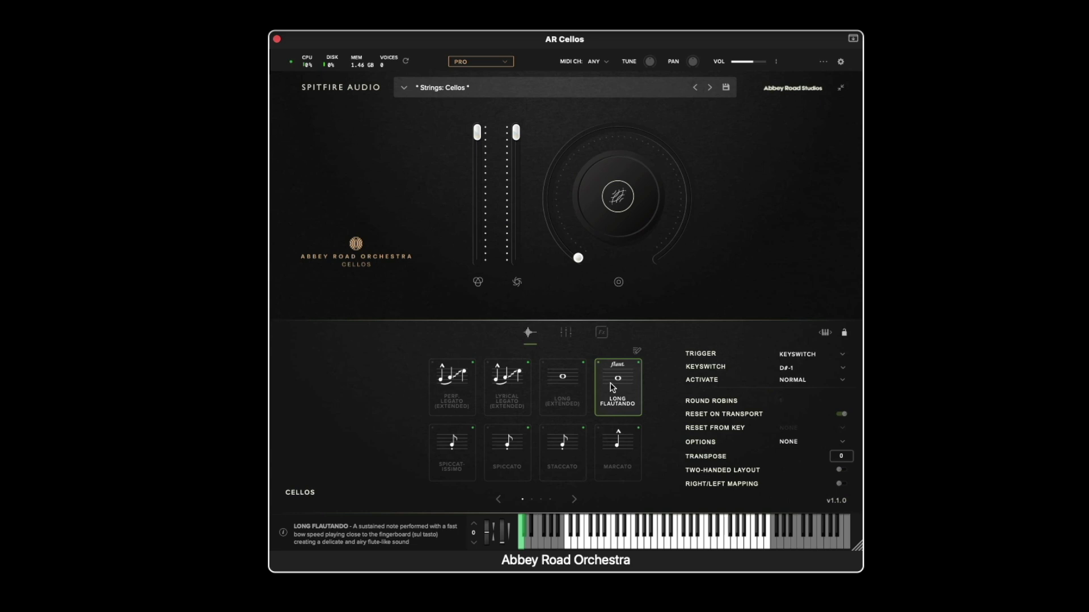
{"action": "left_click", "coordinate": [508, 396]}
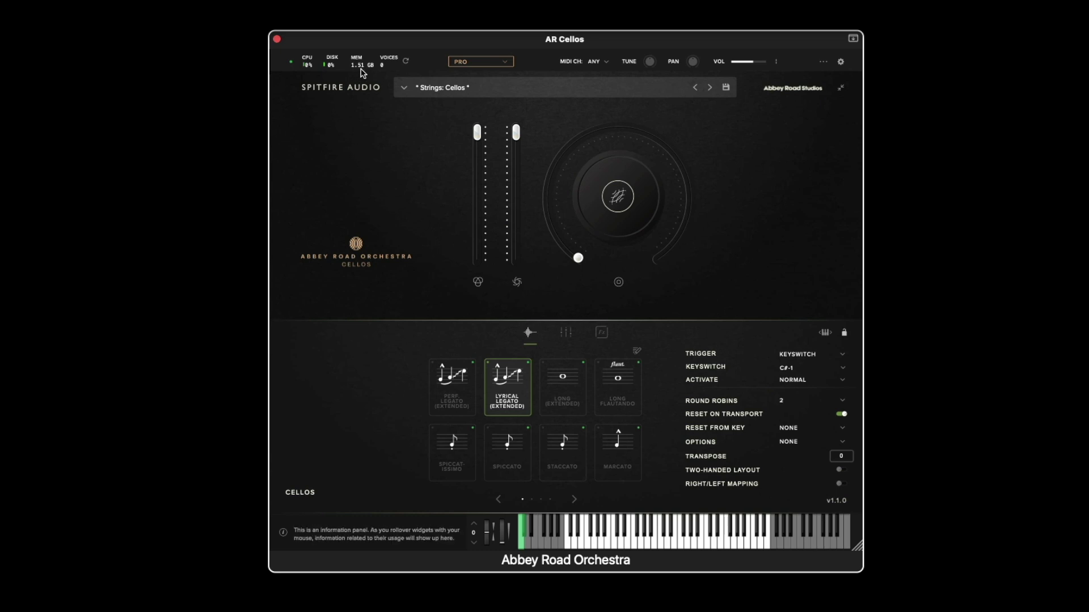
{"action": "left_click", "coordinate": [841, 62]}
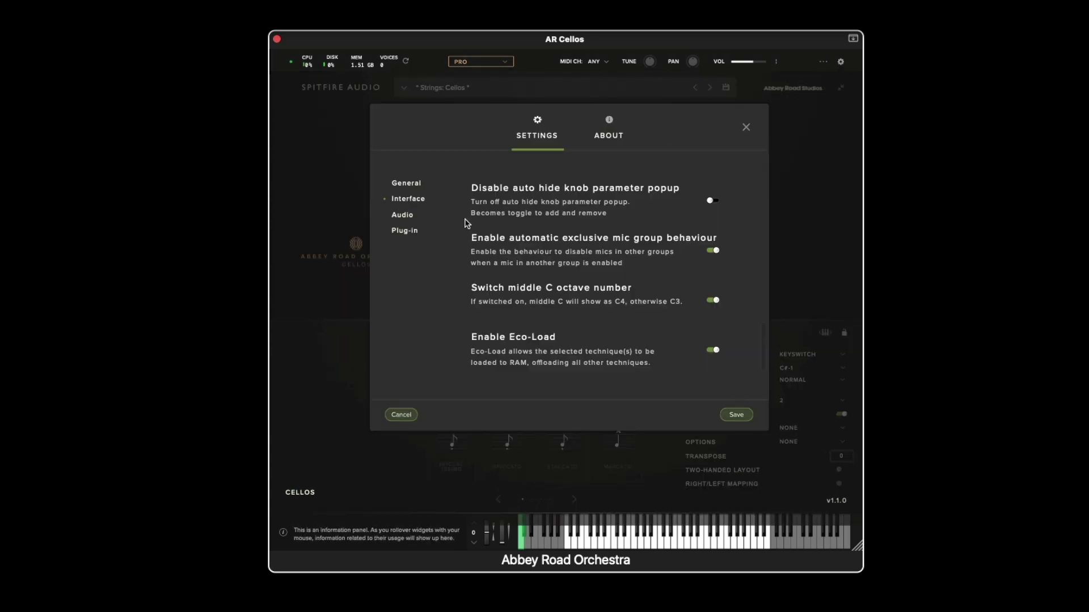
{"action": "left_click", "coordinate": [414, 186]}
{"action": "left_click", "coordinate": [414, 199]}
{"action": "left_click", "coordinate": [409, 217]}
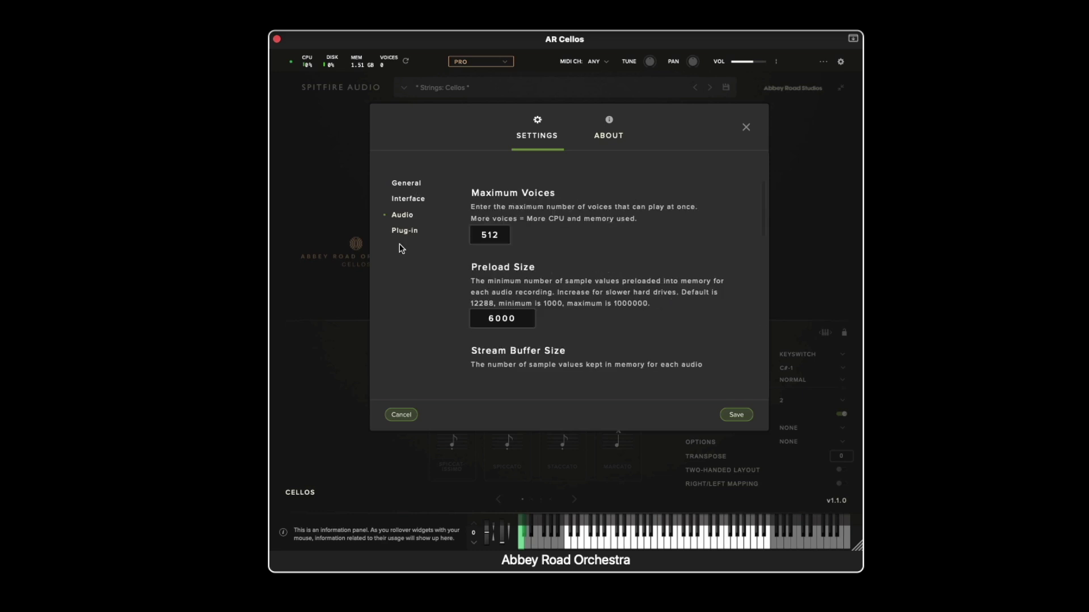
{"action": "left_click", "coordinate": [400, 233]}
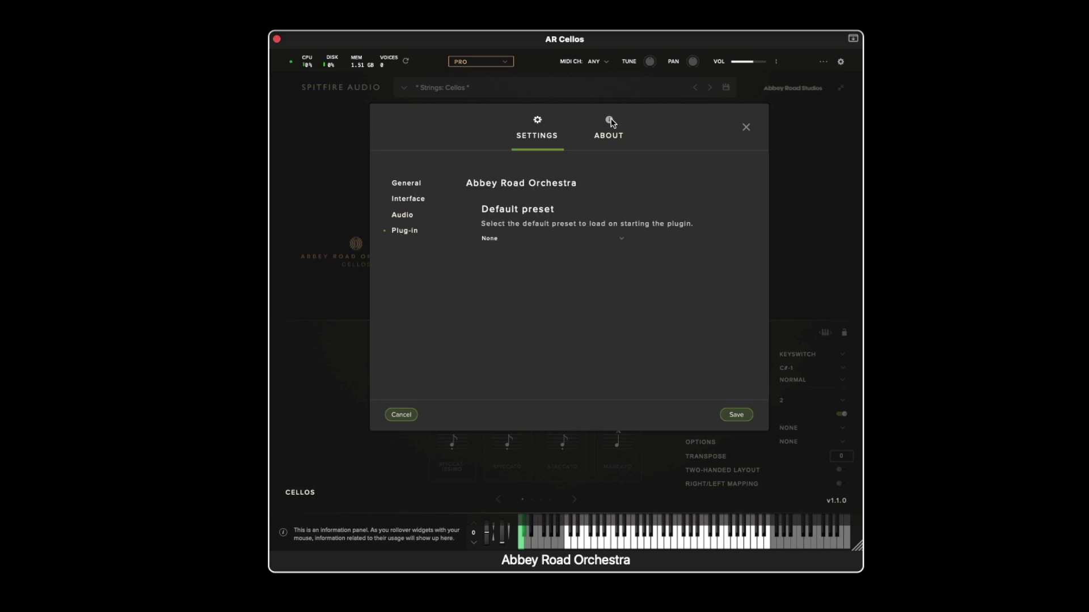
{"action": "left_click", "coordinate": [746, 128]}
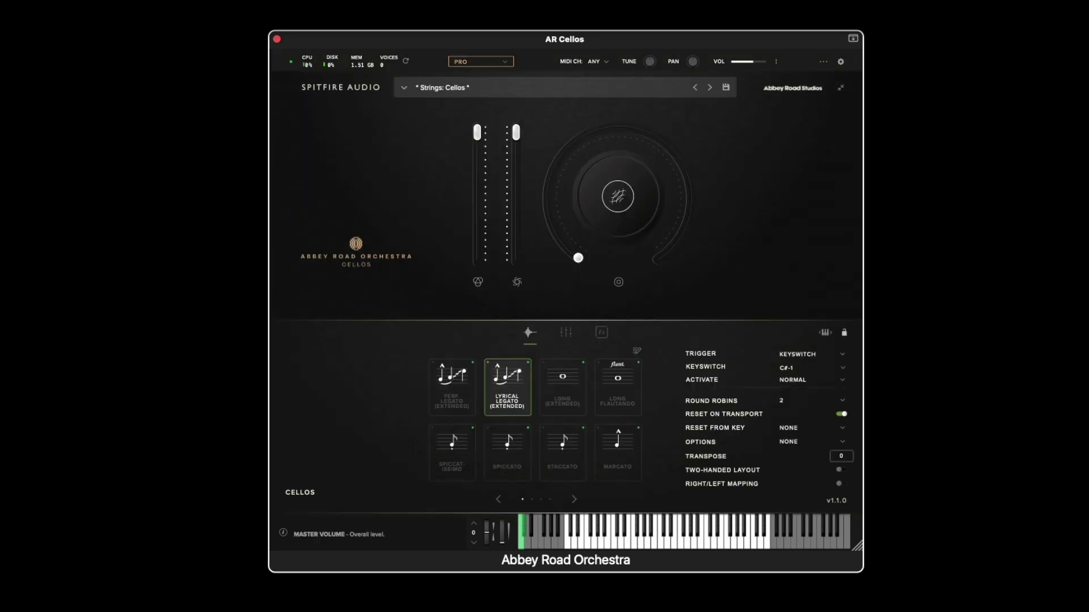
- Collapse and re-expand the interface, then cycle the preset browser's Core/Pro filter back to all
{"action": "left_click", "coordinate": [841, 89]}
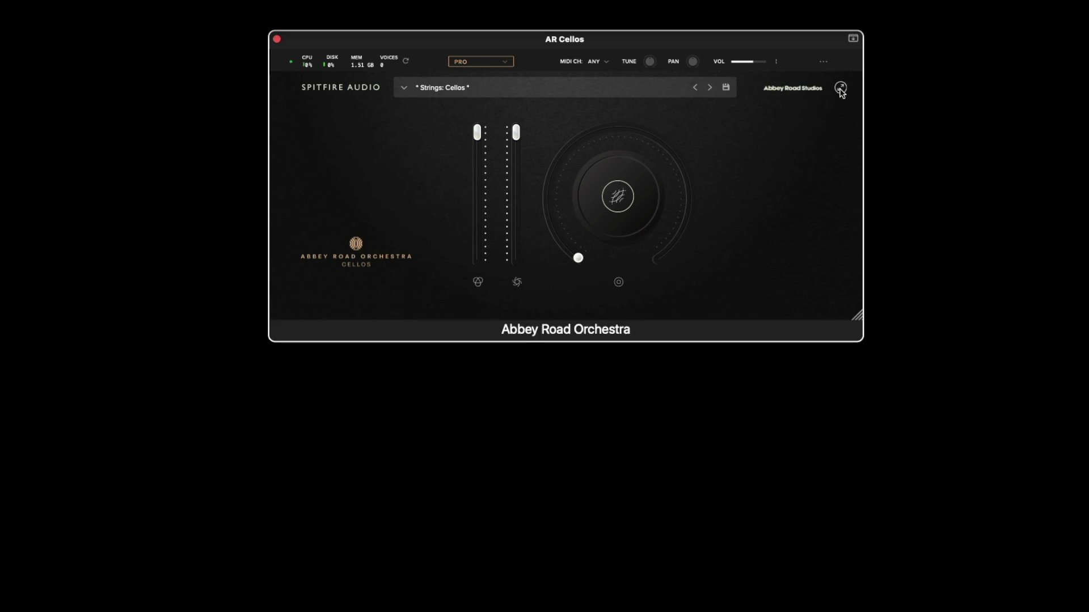
{"action": "left_click", "coordinate": [840, 88]}
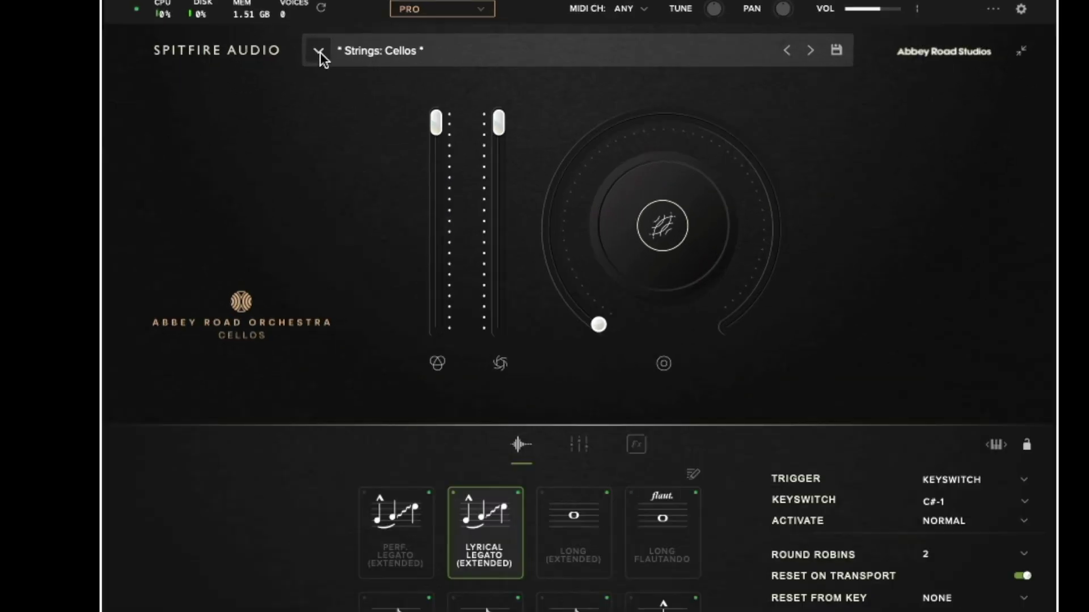
{"action": "left_click", "coordinate": [319, 51]}
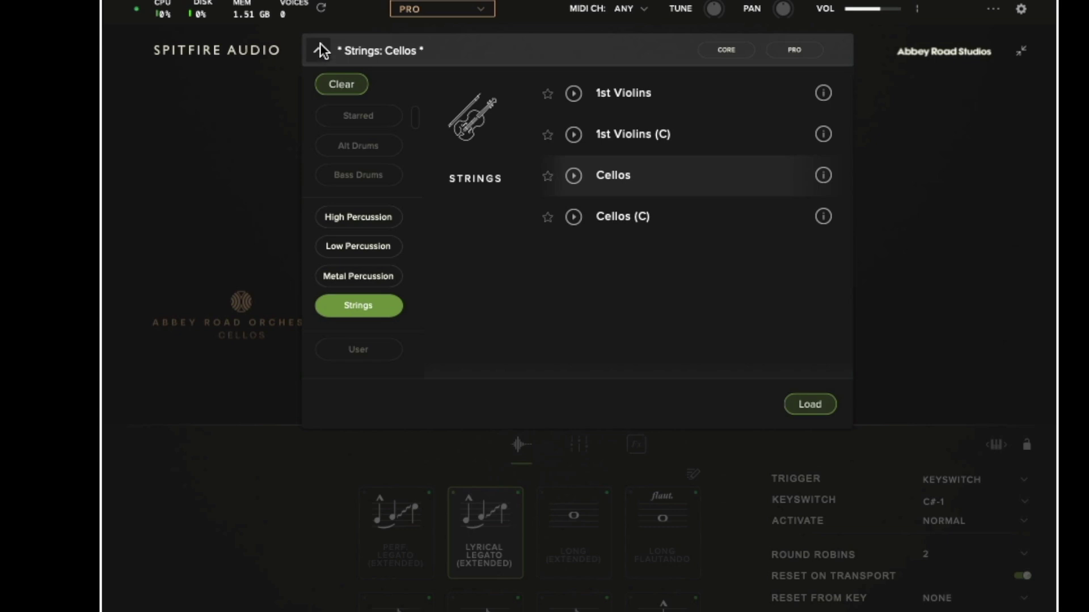
{"action": "left_click", "coordinate": [736, 51]}
{"action": "left_click", "coordinate": [792, 46]}
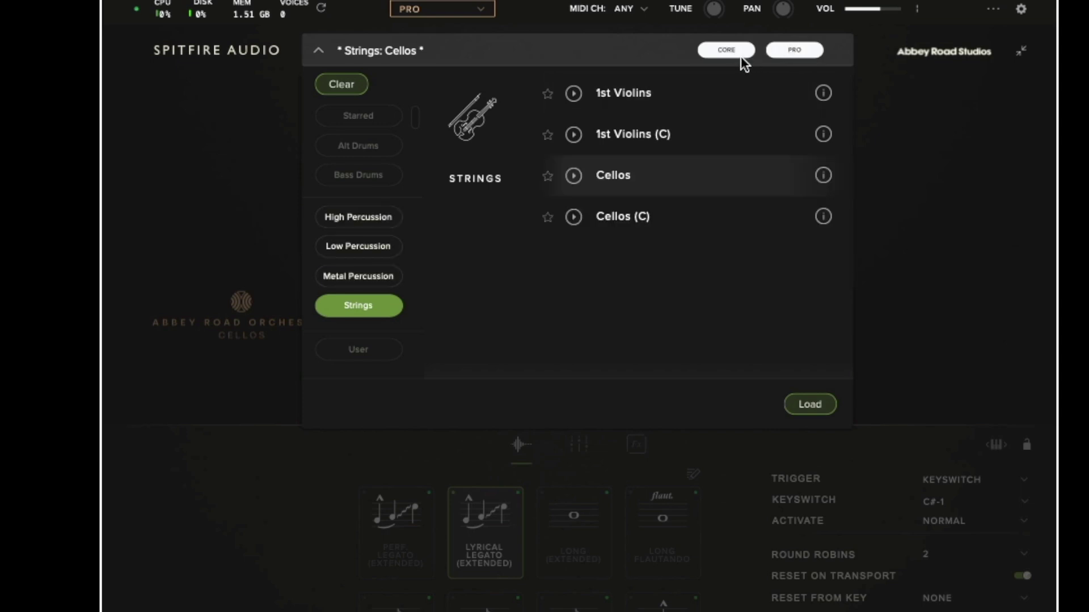
{"action": "left_click", "coordinate": [734, 52]}
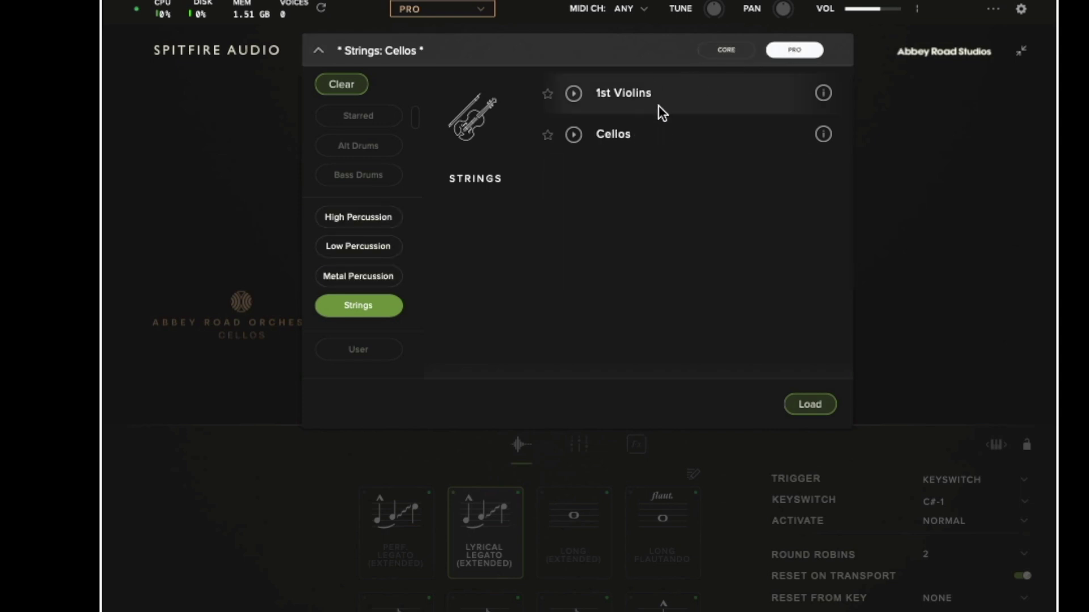
{"action": "left_click", "coordinate": [791, 46]}
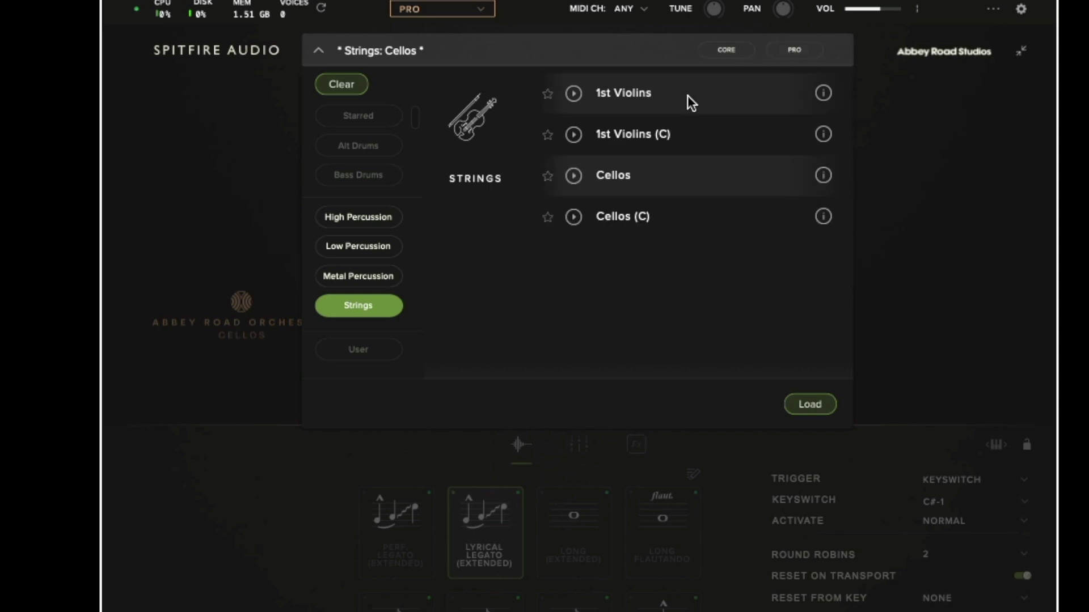
- Try the Metal and Low Percussion category filters, ending back on Strings
{"action": "left_click", "coordinate": [366, 284]}
{"action": "left_click", "coordinate": [369, 308]}
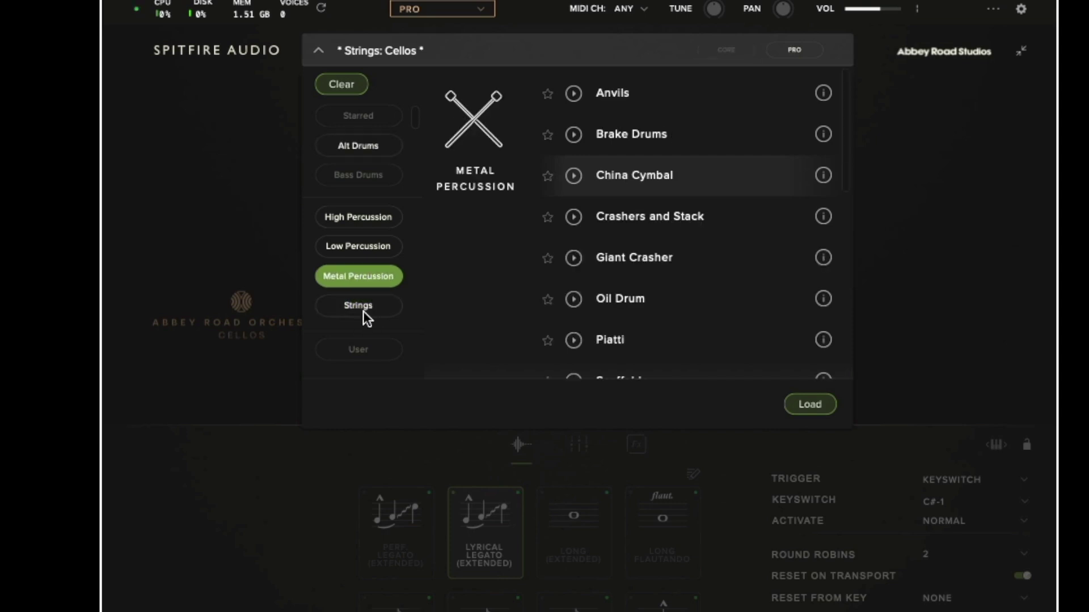
{"action": "left_click", "coordinate": [374, 250]}
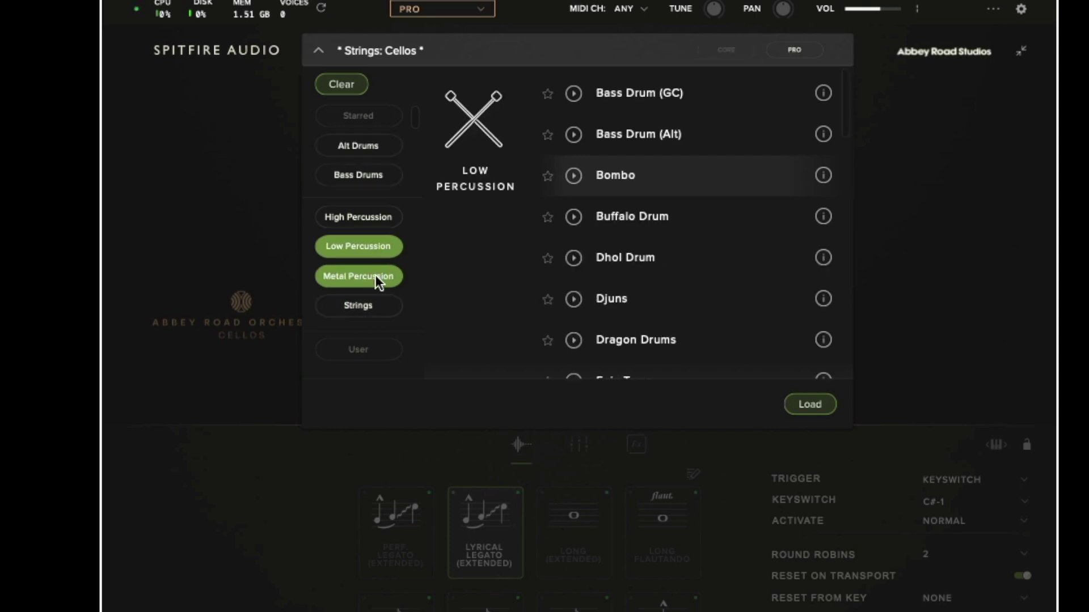
{"action": "left_click", "coordinate": [374, 277]}
{"action": "left_click", "coordinate": [359, 309]}
{"action": "left_click", "coordinate": [366, 247]}
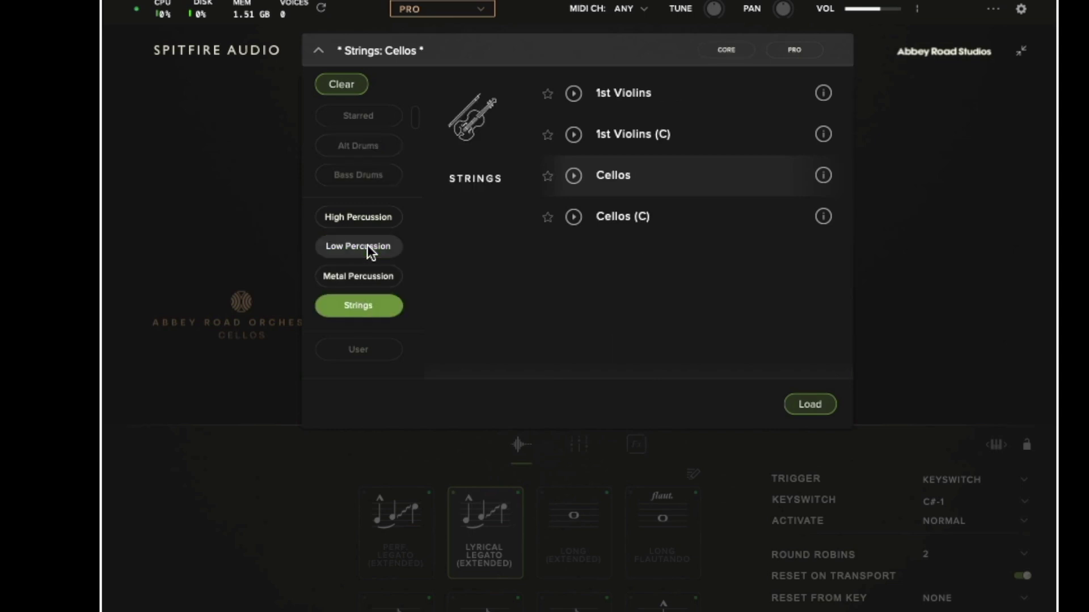
- Star Cellos, view favourites, unstar it, and load the Cellos patch
{"action": "left_click", "coordinate": [547, 177]}
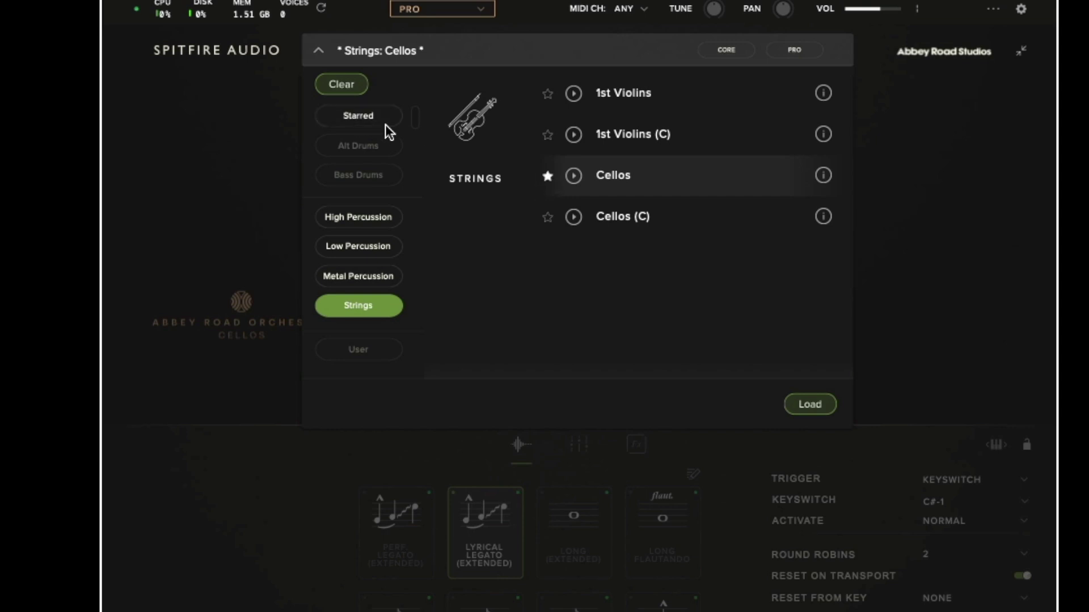
{"action": "left_click", "coordinate": [368, 119]}
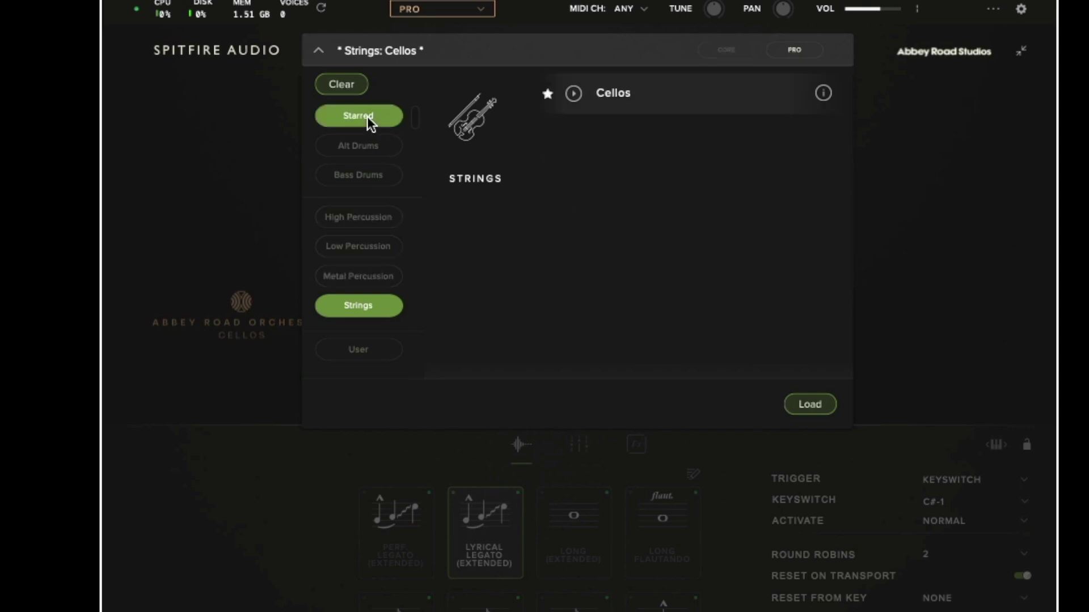
{"action": "left_click", "coordinate": [546, 94]}
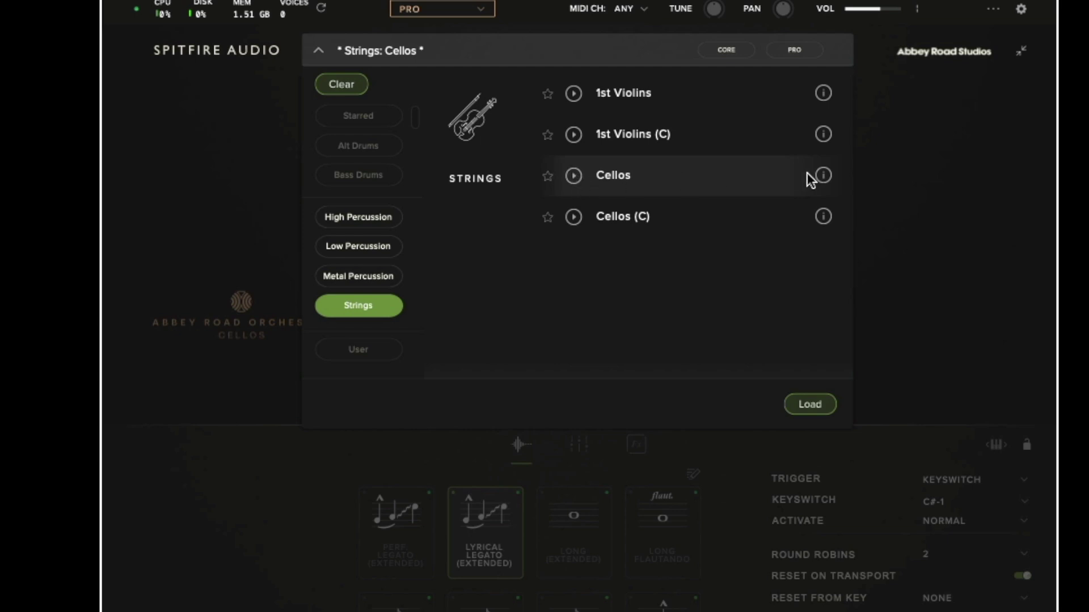
{"action": "mouse_move", "coordinate": [824, 177]}
{"action": "left_click", "coordinate": [809, 404]}
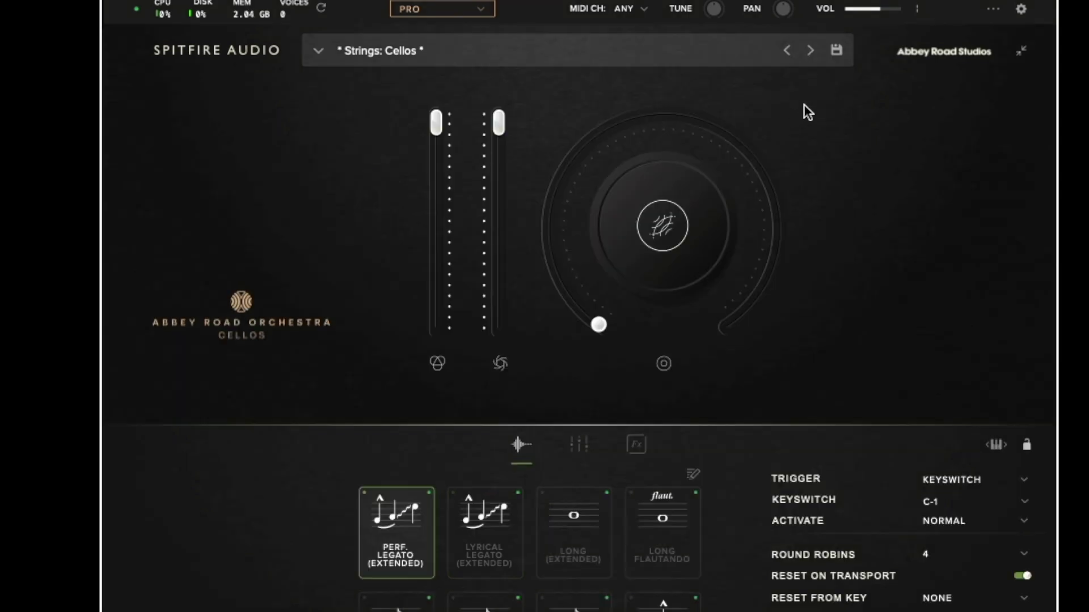
- Start saving the Cellos preset, then cancel the save prompt
{"action": "left_click", "coordinate": [837, 52]}
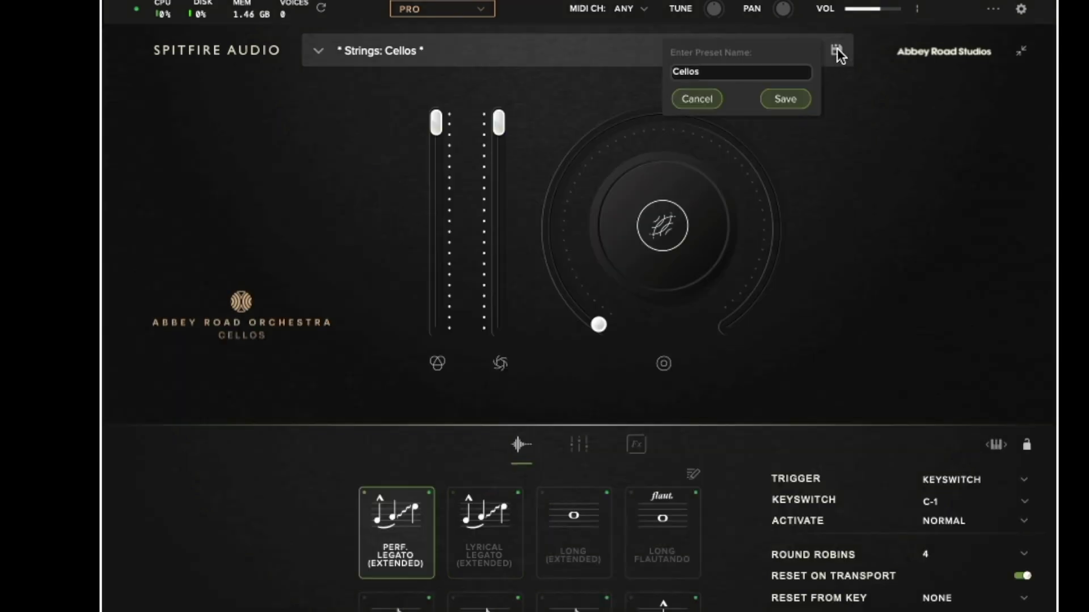
{"action": "left_click", "coordinate": [698, 99]}
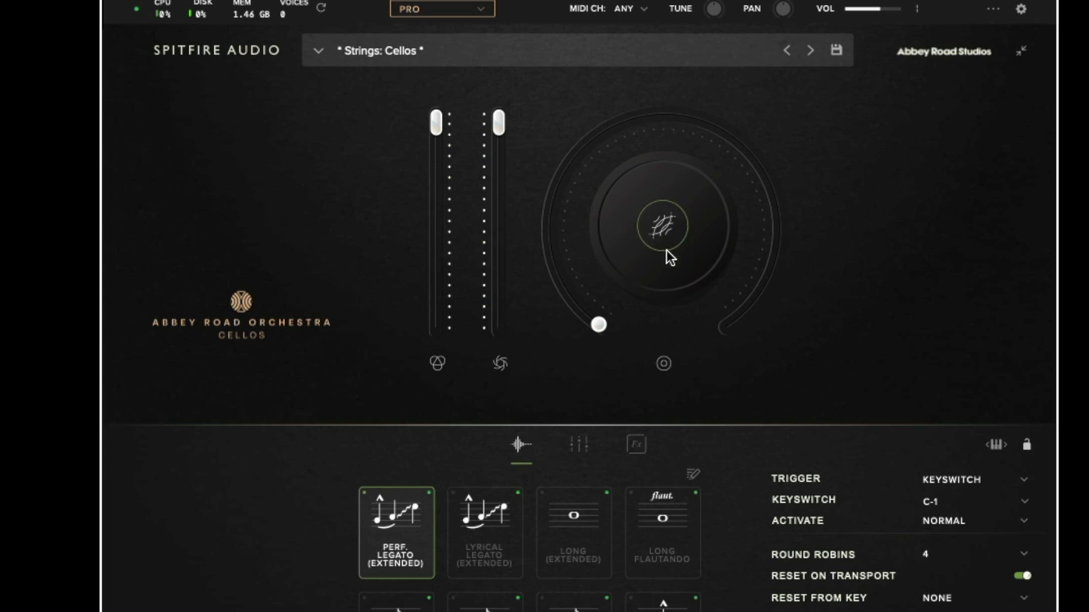
- Sweep the dial's reverb back to 0% and set vibrato to 40%
{"action": "left_click", "coordinate": [662, 227]}
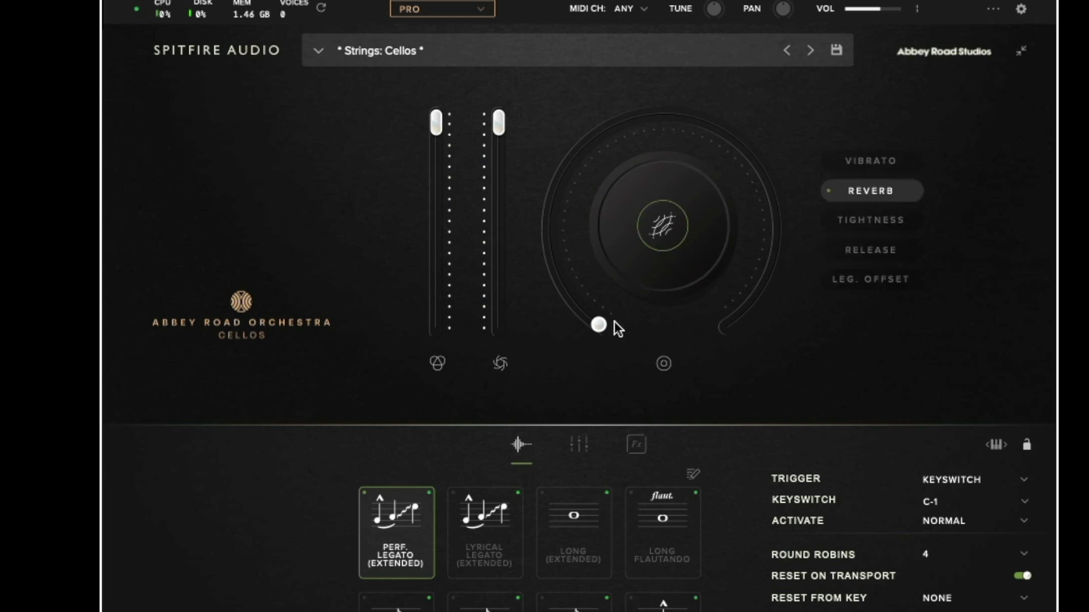
{"action": "left_click_drag", "start_coordinate": [604, 332], "coordinate": [662, 227]}
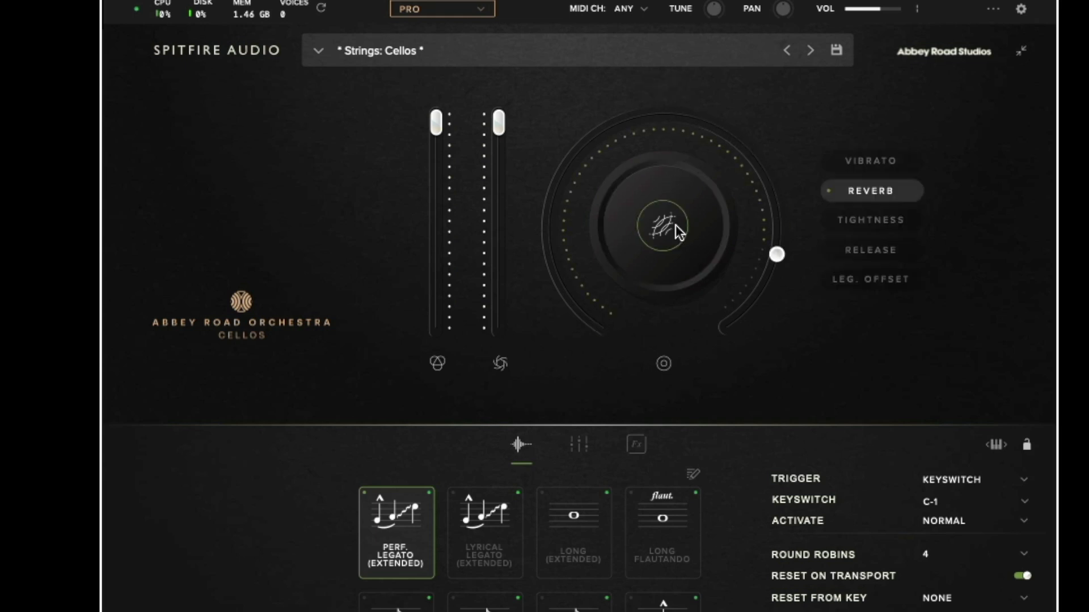
{"action": "left_click", "coordinate": [863, 161]}
{"action": "left_click_drag", "start_coordinate": [740, 319], "coordinate": [662, 226]}
- Switch the dial to Tightness, raise it to 94%, then lower it to about 66%
{"action": "left_click", "coordinate": [882, 221]}
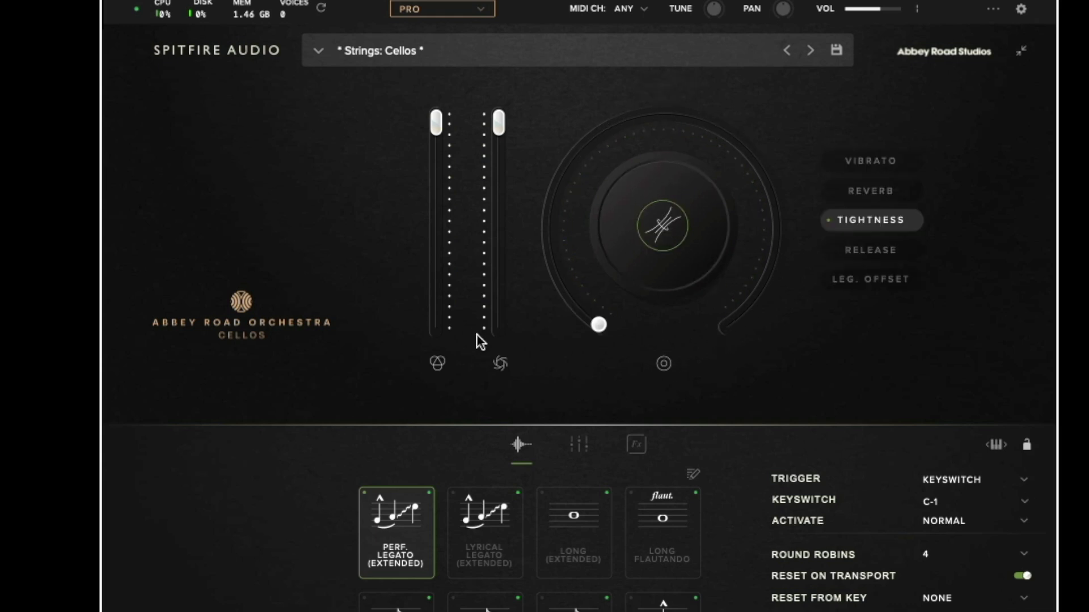
{"action": "left_click_drag", "start_coordinate": [598, 321], "coordinate": [743, 280]}
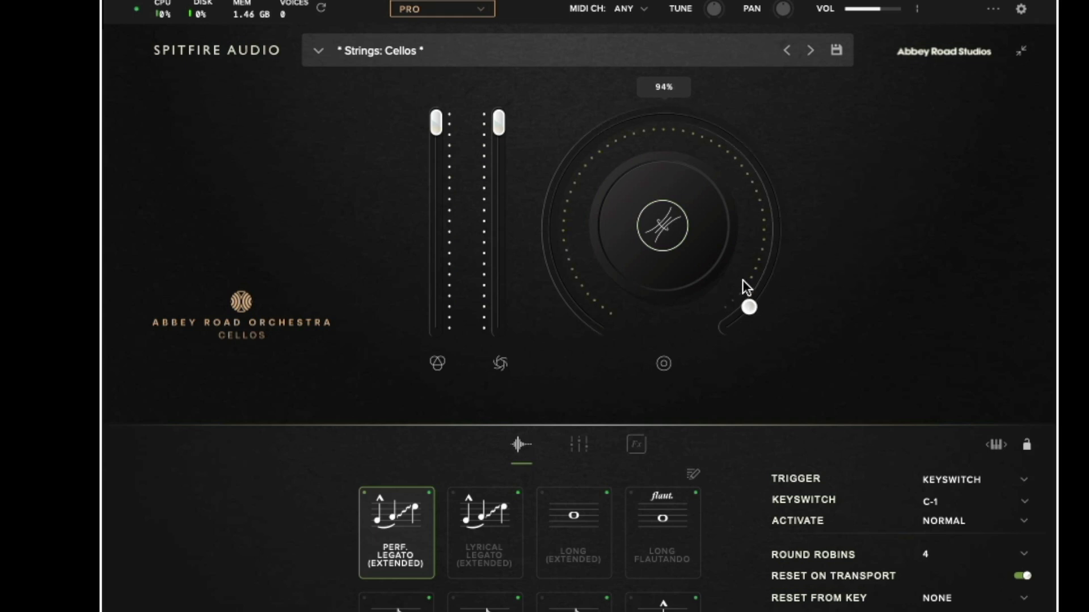
{"action": "left_click_drag", "start_coordinate": [743, 280], "coordinate": [743, 144]}
{"action": "left_click_drag", "start_coordinate": [747, 152], "coordinate": [614, 154]}
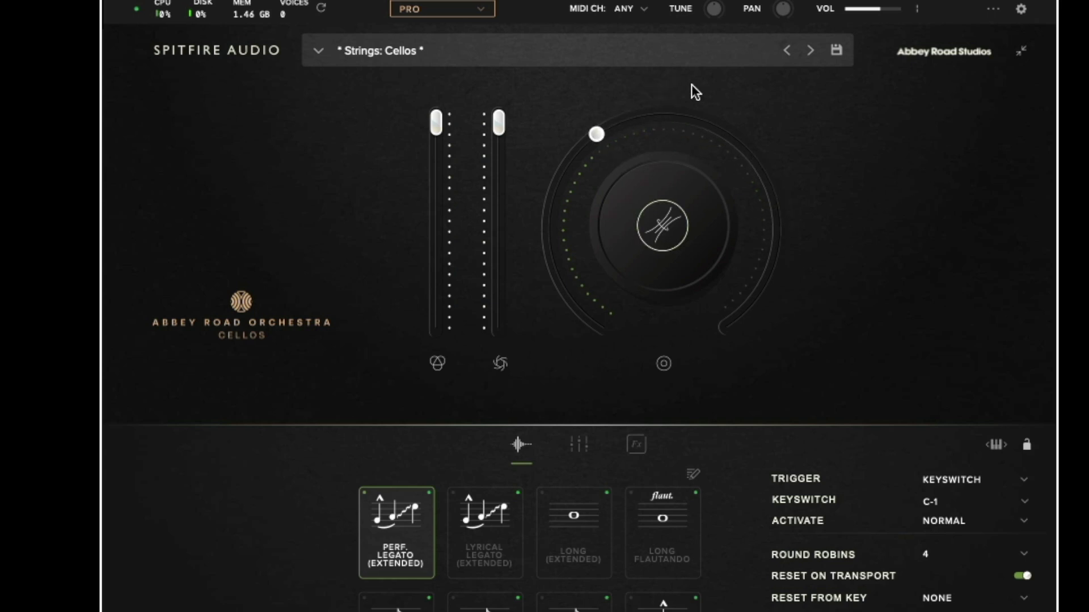
- Assign the main dial to Release and turn it up to about 96%
{"action": "left_click", "coordinate": [669, 221]}
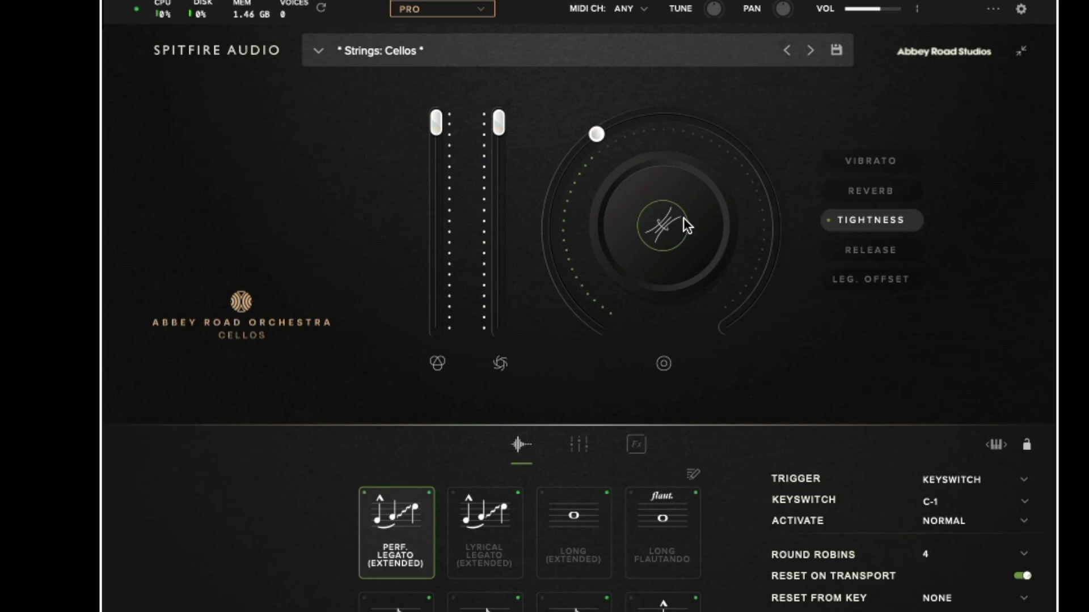
{"action": "left_click", "coordinate": [850, 239]}
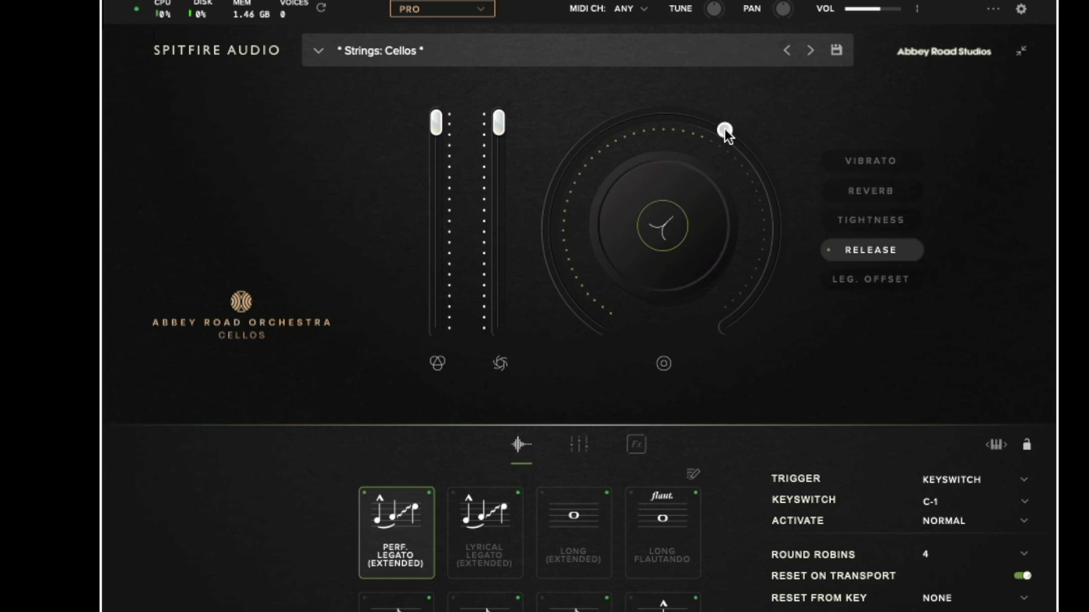
{"action": "left_click_drag", "start_coordinate": [723, 132], "coordinate": [750, 262]}
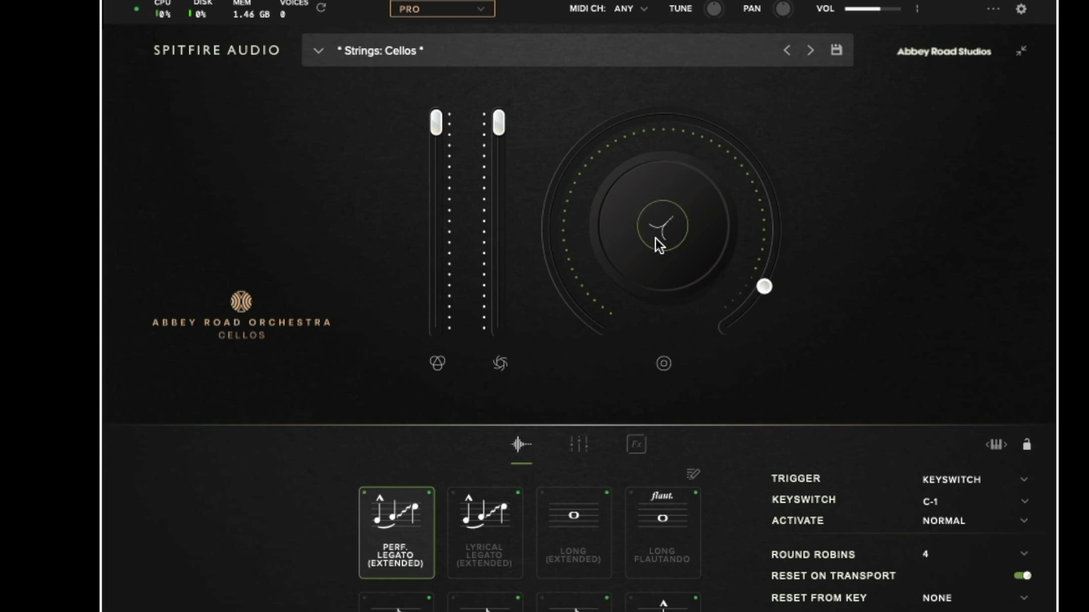
- Reassign the main dial to Leg. Offset and set the legato offset to 100%
{"action": "left_click", "coordinate": [662, 224]}
{"action": "left_click", "coordinate": [869, 250]}
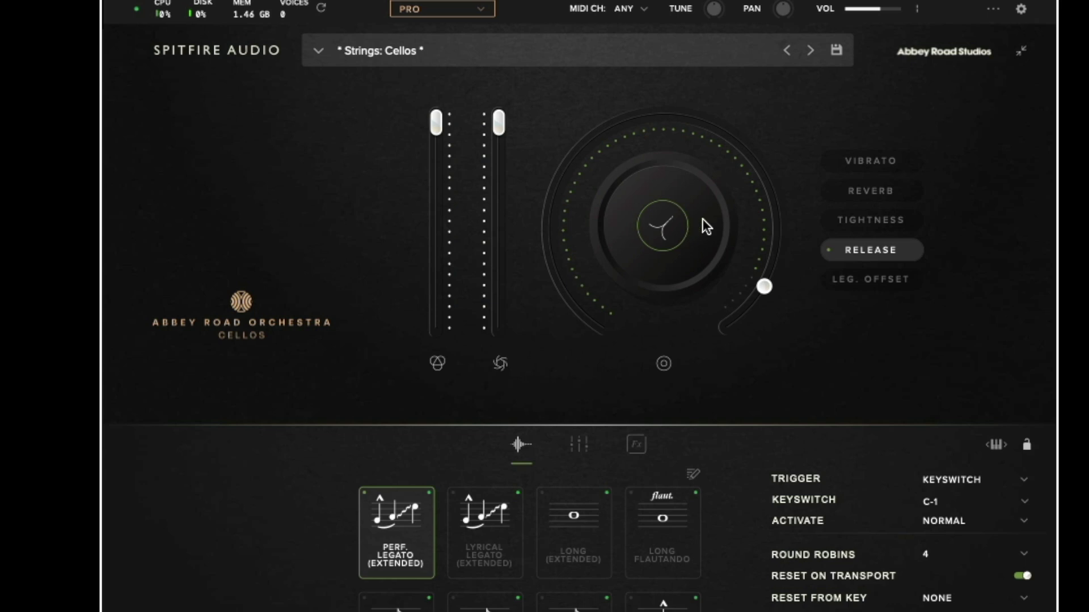
{"action": "left_click", "coordinate": [860, 285]}
{"action": "mouse_move", "coordinate": [722, 330]}
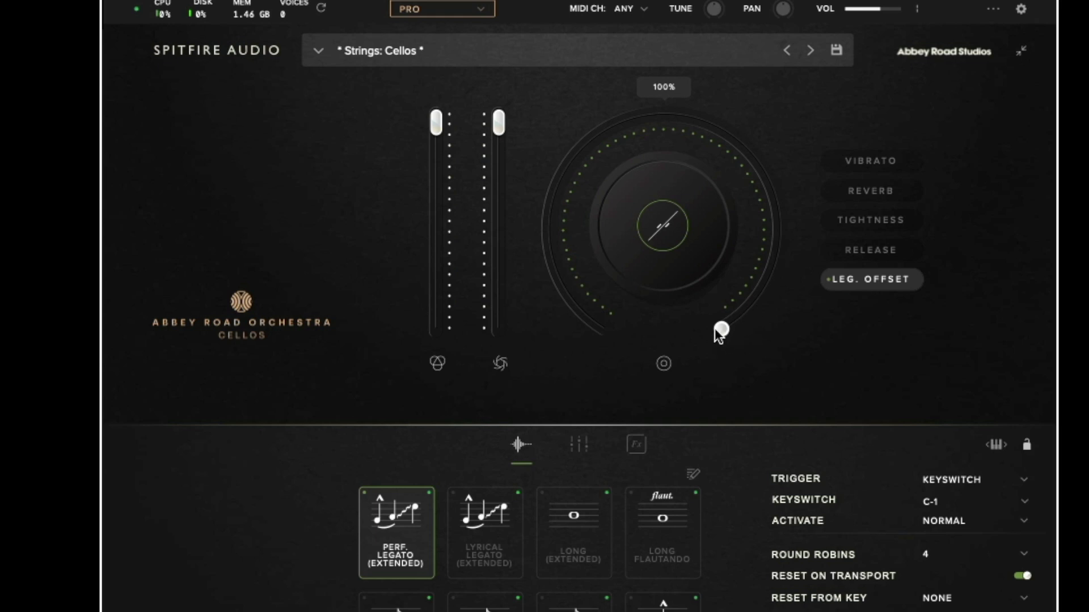
{"action": "left_click_drag", "start_coordinate": [721, 330], "coordinate": [702, 314]}
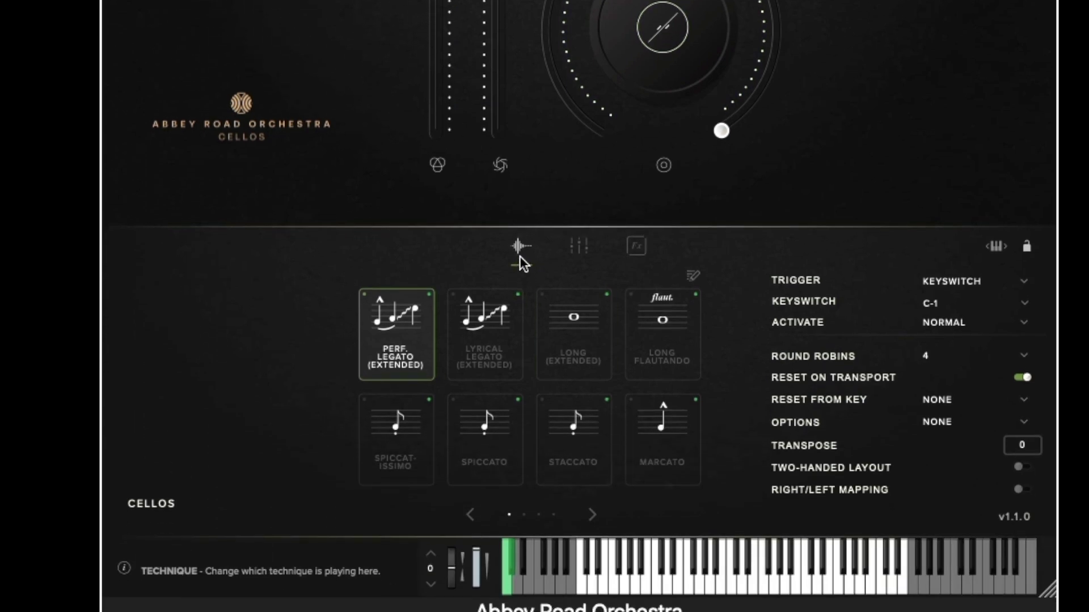
- Select Lyrical Legato (Extended), then browse the Signal Mixer and Fx tabs and return
{"action": "left_click", "coordinate": [487, 363]}
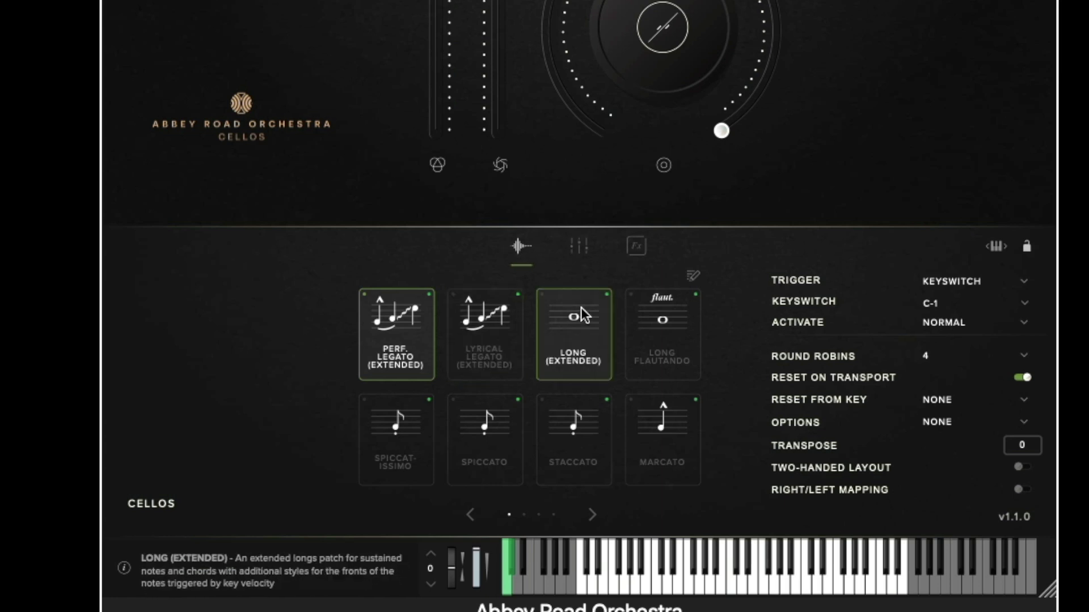
{"action": "left_click", "coordinate": [582, 253]}
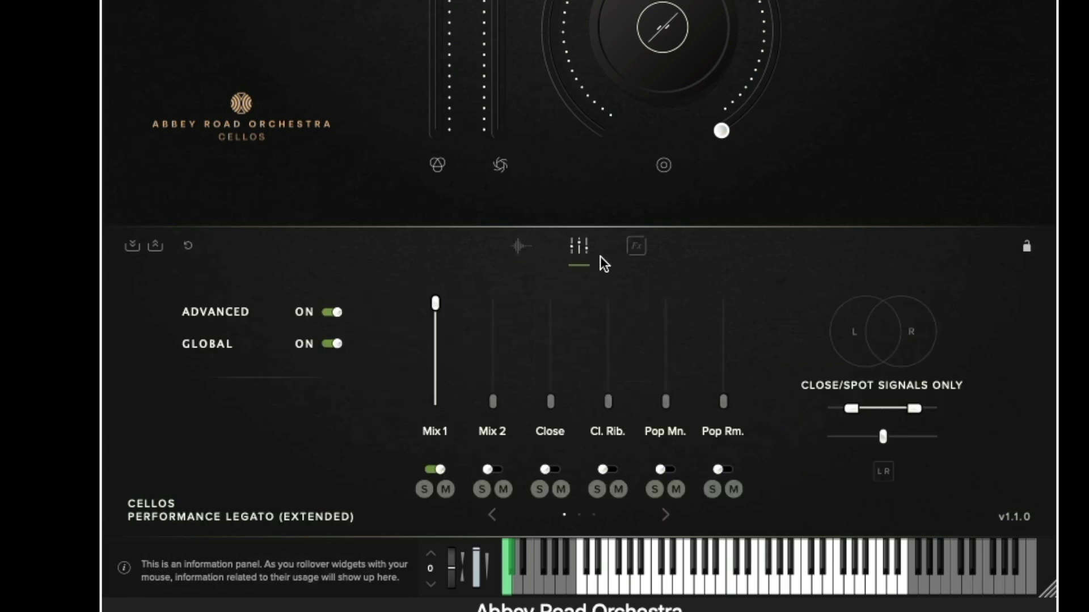
{"action": "left_click", "coordinate": [638, 250]}
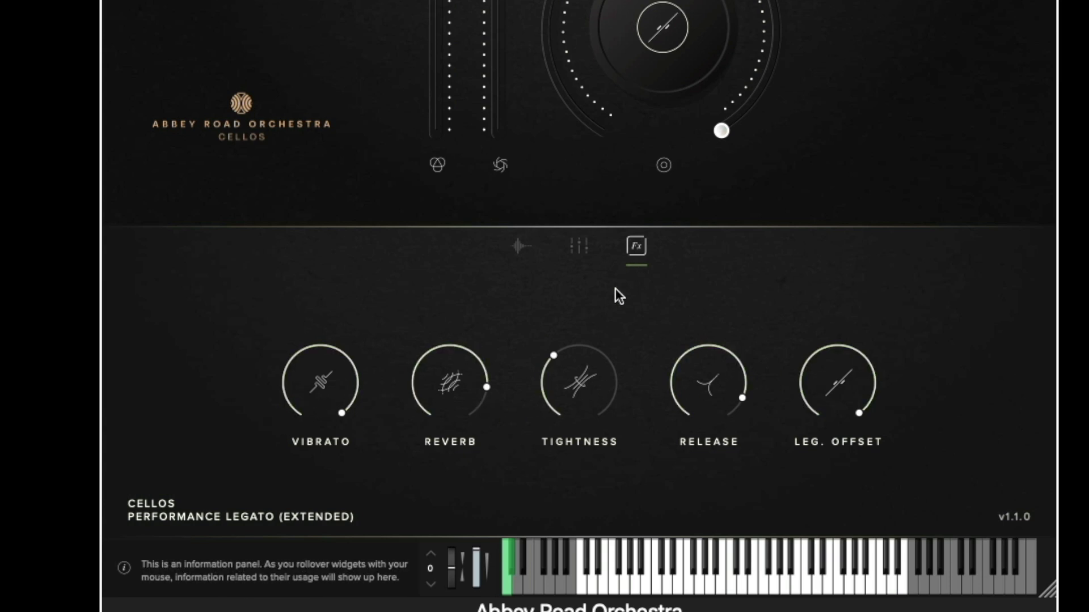
{"action": "left_click", "coordinate": [519, 246]}
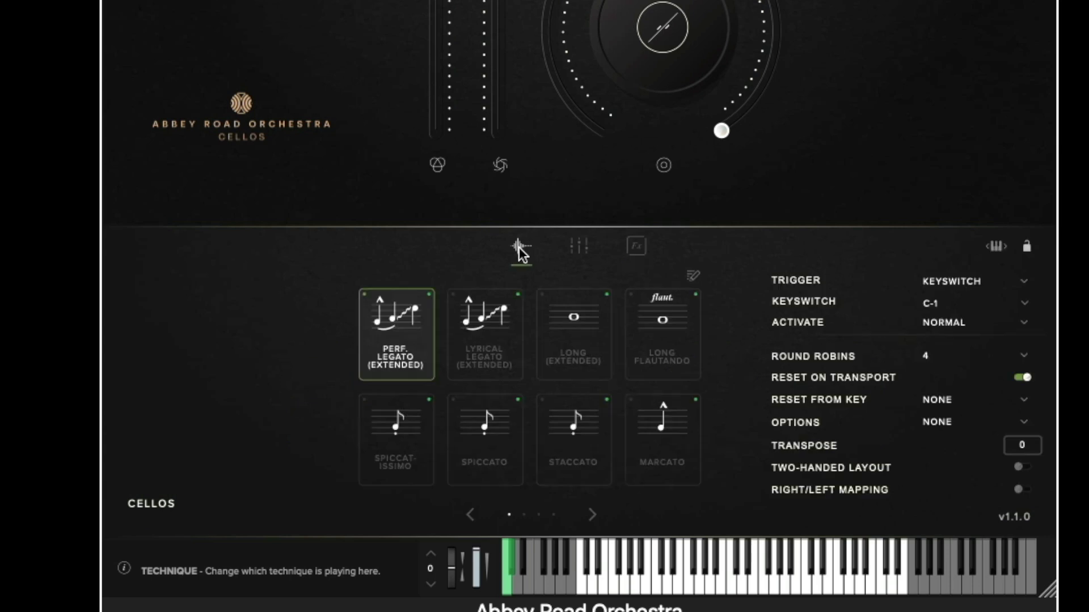
- Select Long (Extended) and Long Flautando, then open the techniques editor
{"action": "left_click", "coordinate": [581, 355]}
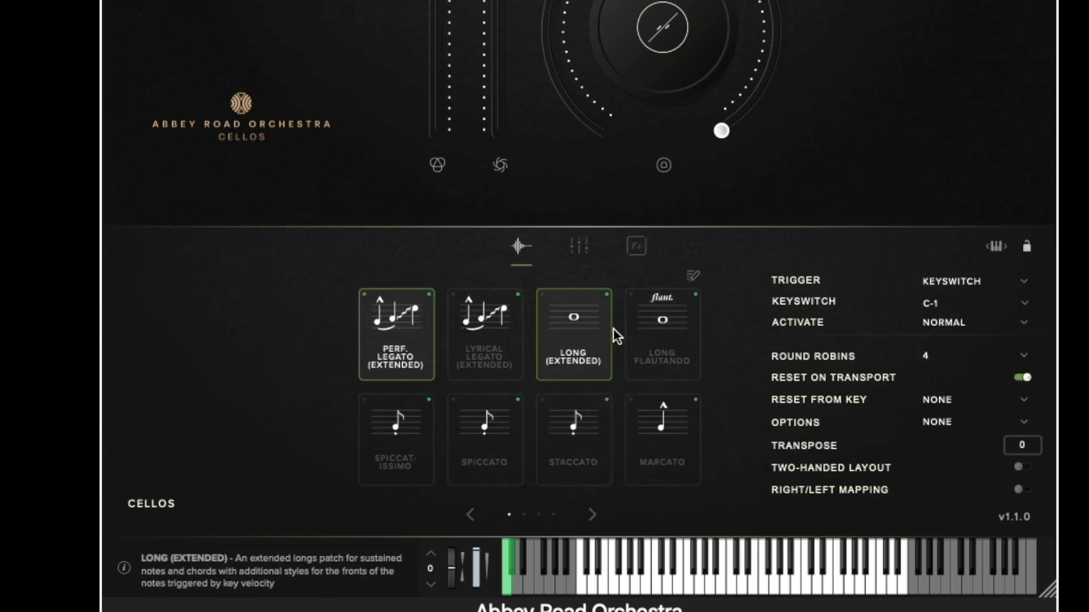
{"action": "left_click", "coordinate": [644, 321]}
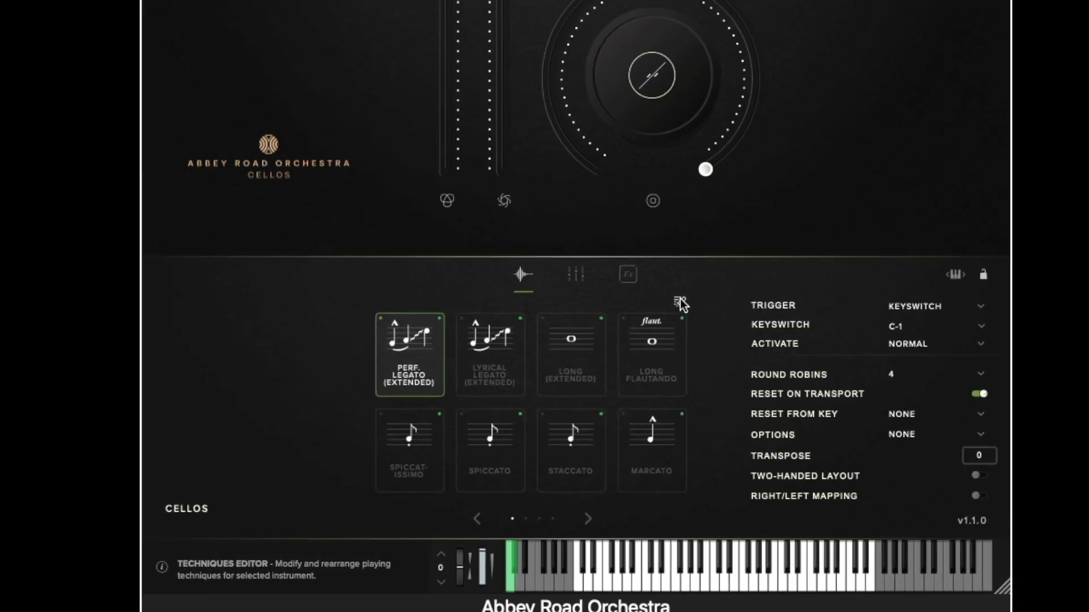
{"action": "left_click", "coordinate": [693, 276]}
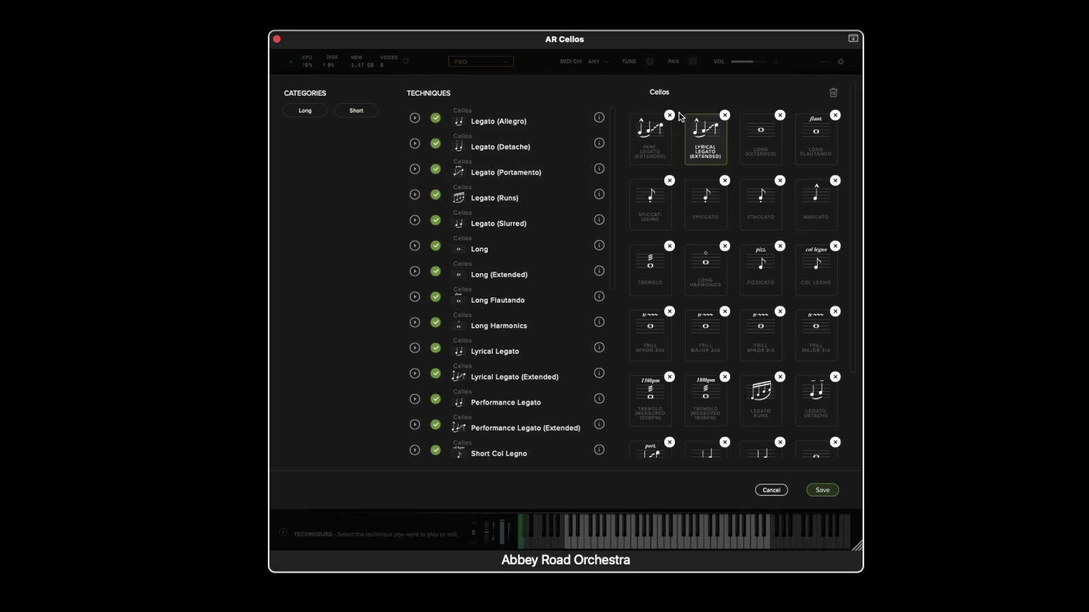
- Remove both extended legatos and the staccato, marcato, pizzicato, col legno and spiccato techniques, then save
{"action": "left_click", "coordinate": [669, 115]}
{"action": "left_click", "coordinate": [670, 116]}
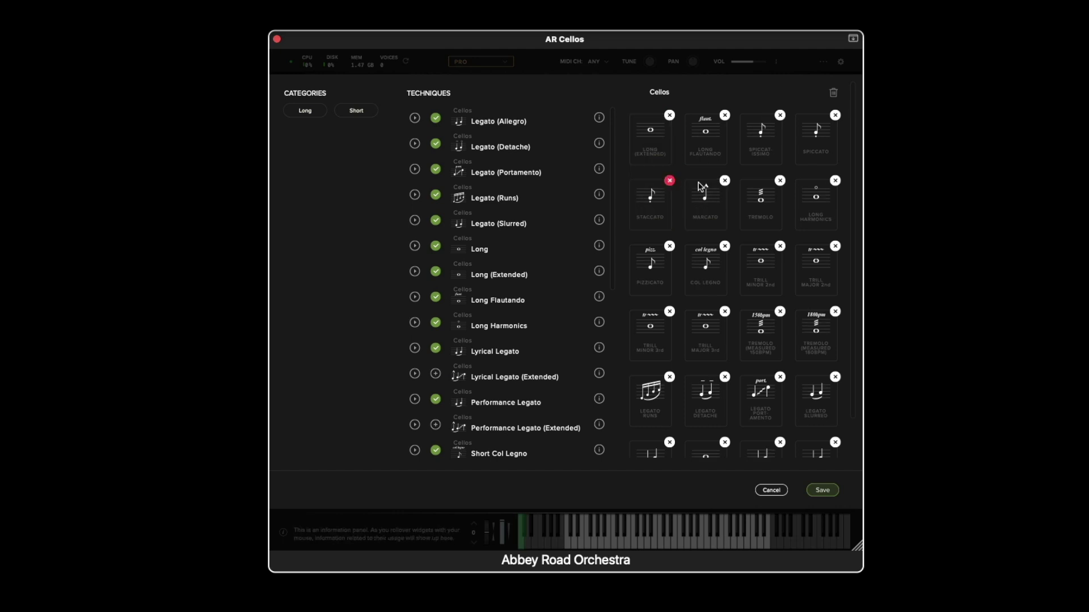
{"action": "left_click", "coordinate": [670, 180]}
{"action": "left_click", "coordinate": [669, 180]}
{"action": "left_click", "coordinate": [781, 180]}
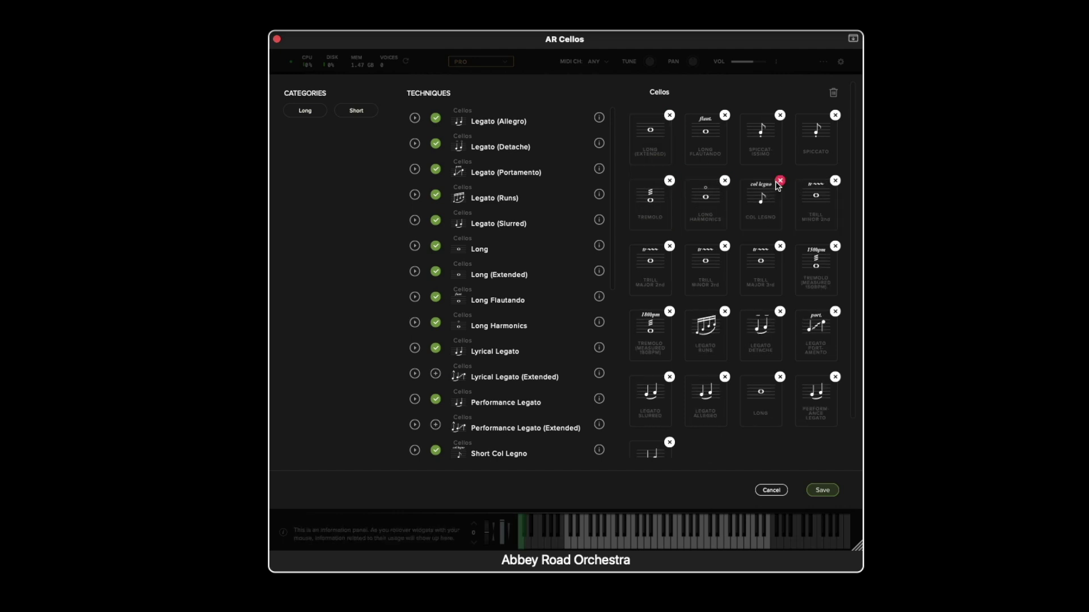
{"action": "left_click", "coordinate": [780, 181]}
{"action": "left_click", "coordinate": [780, 115]}
{"action": "left_click", "coordinate": [780, 115]}
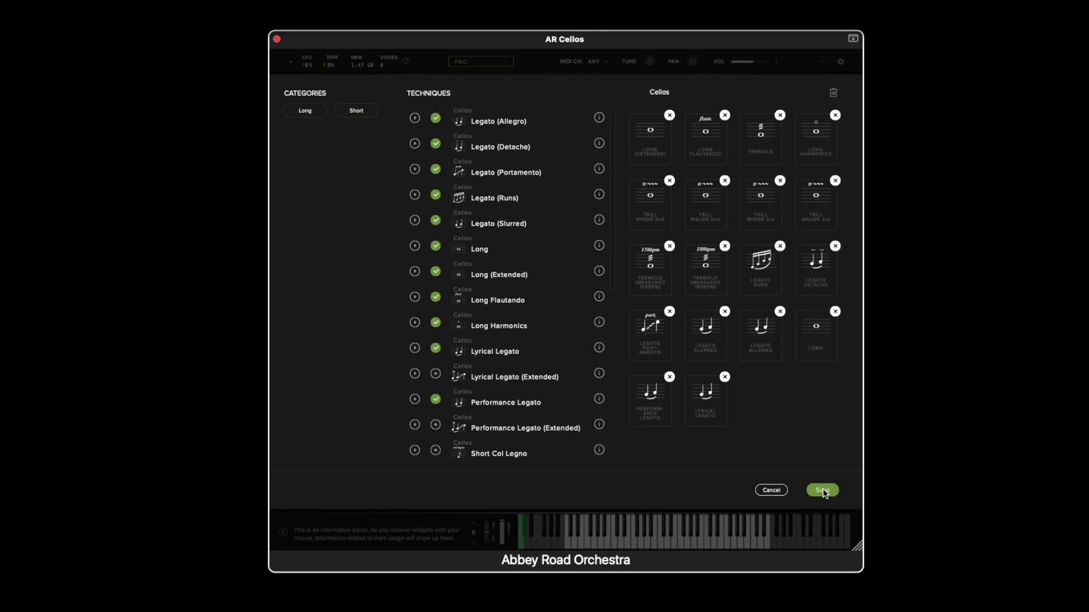
{"action": "left_click", "coordinate": [824, 489]}
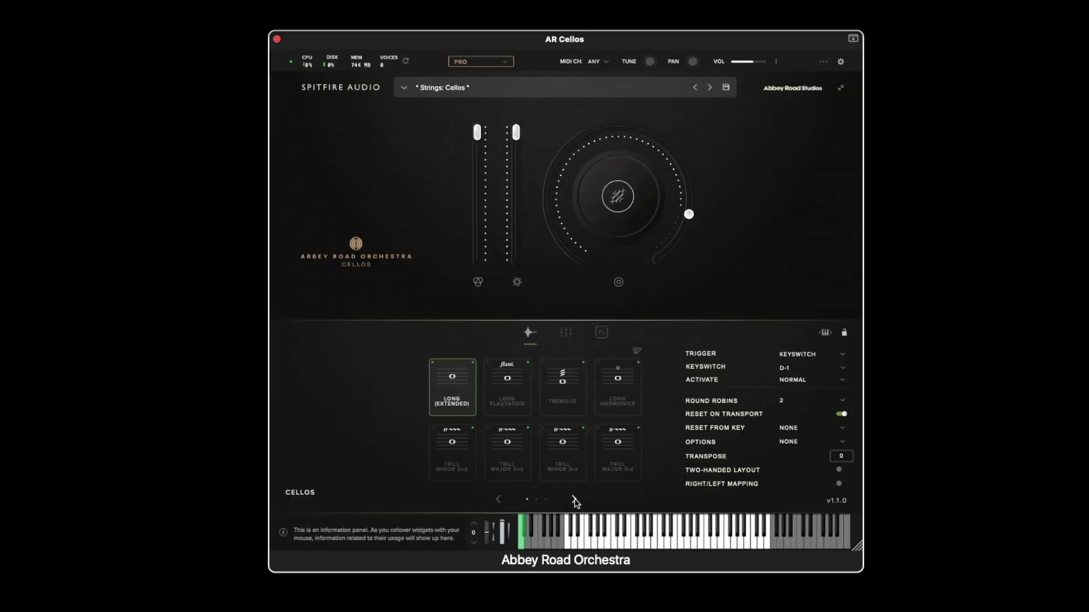
- Page through the trimmed technique grid, return to the first page, and reopen the editor
{"action": "left_click", "coordinate": [574, 499]}
{"action": "left_click", "coordinate": [575, 500]}
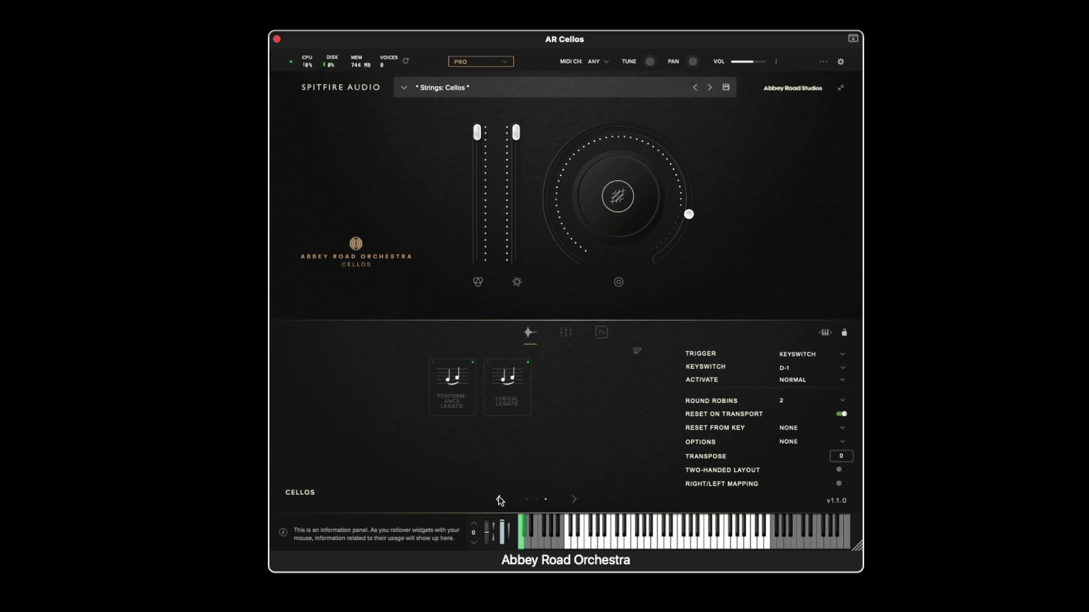
{"action": "left_click", "coordinate": [499, 500]}
{"action": "left_click", "coordinate": [499, 500]}
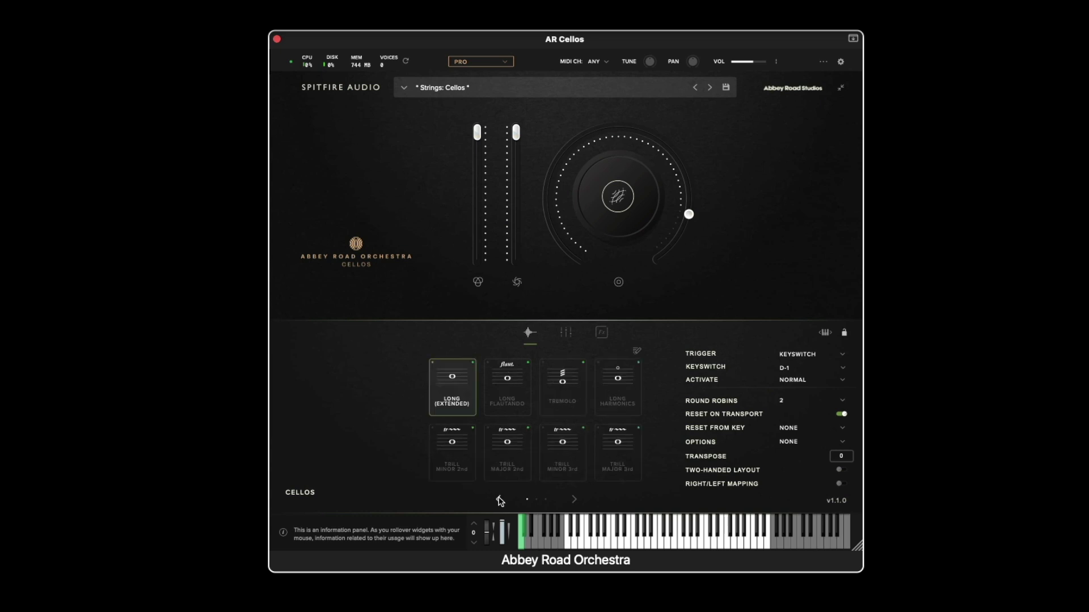
{"action": "left_click", "coordinate": [637, 351]}
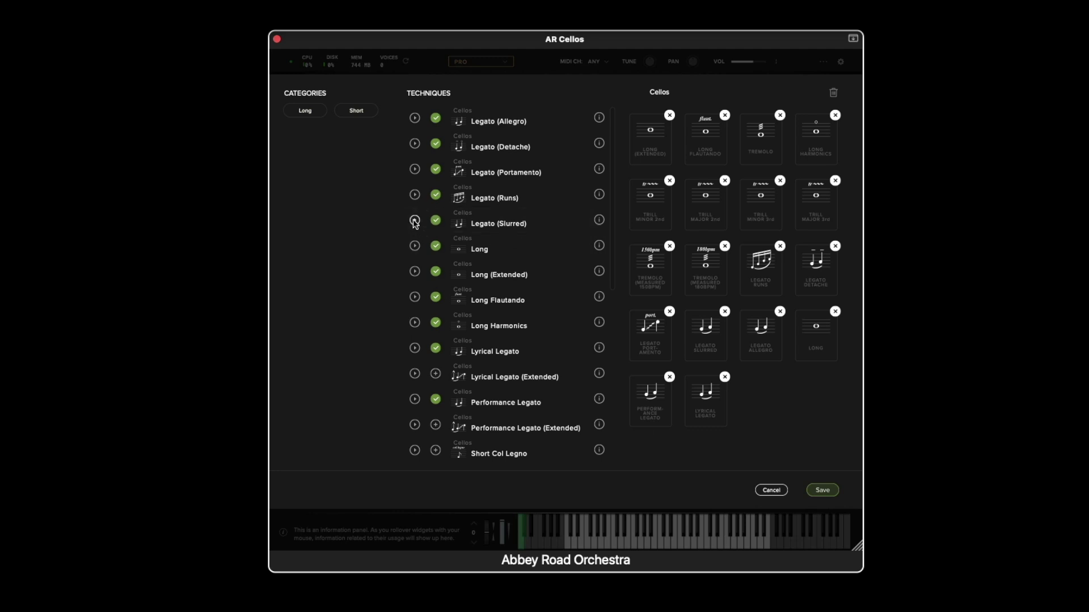
- Drag Tremolo (Measured 180bpm), Legato Runs and Legato Allegro to the top row and save
{"action": "mouse_move", "coordinate": [599, 221]}
{"action": "left_click_drag", "start_coordinate": [709, 269], "coordinate": [709, 136]}
{"action": "left_click_drag", "start_coordinate": [768, 260], "coordinate": [646, 142]}
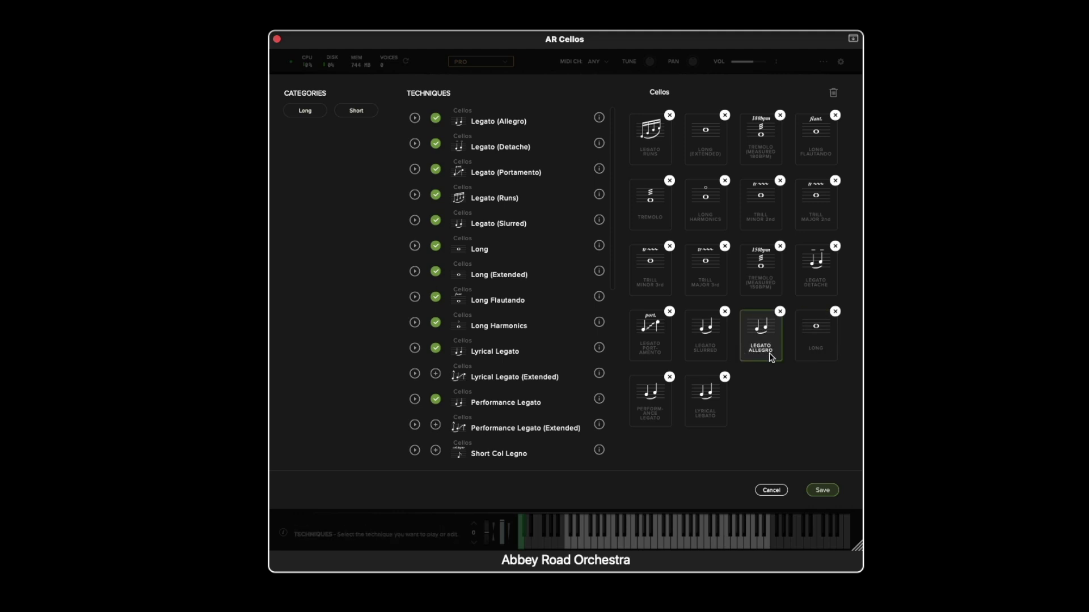
{"action": "left_click_drag", "start_coordinate": [769, 356], "coordinate": [647, 140]}
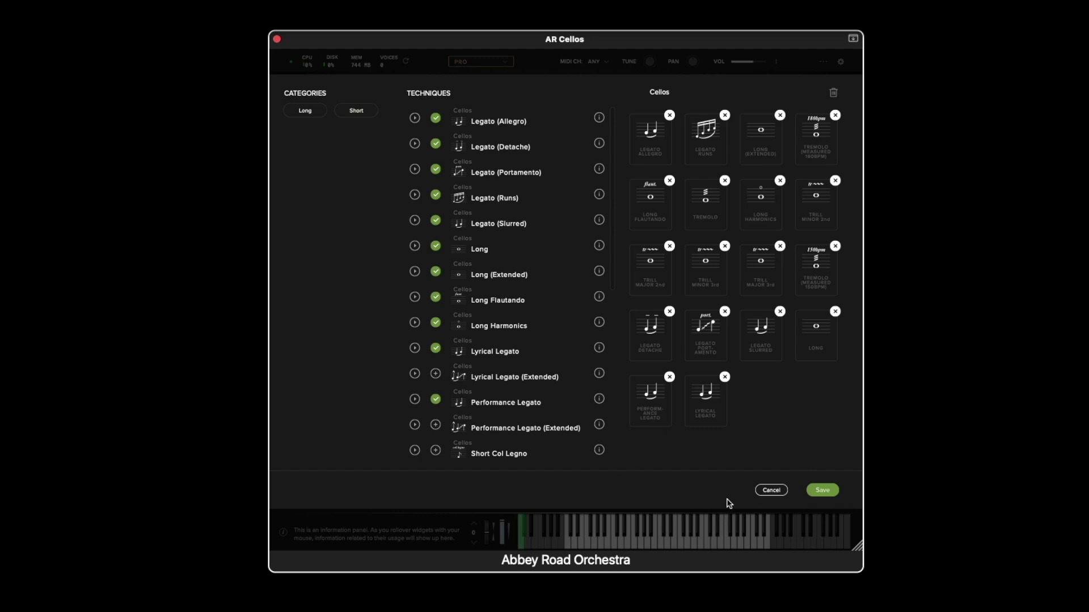
{"action": "left_click", "coordinate": [822, 490]}
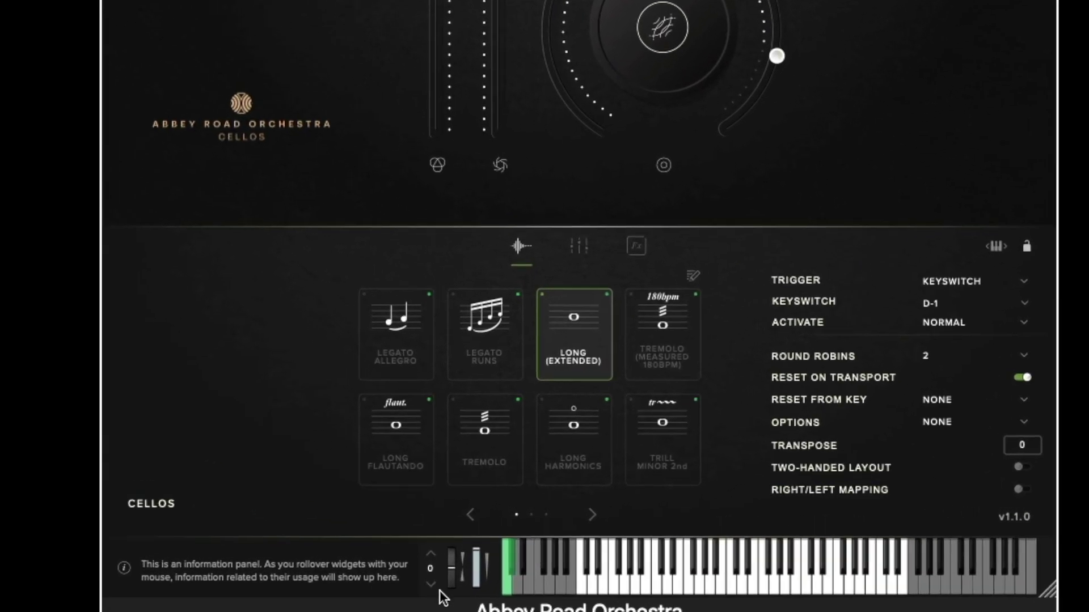
- Shift the keyboard range to -2 and move the keyswitches so Long (Extended) sits on C-1
{"action": "left_click", "coordinate": [430, 585]}
{"action": "left_click", "coordinate": [431, 584]}
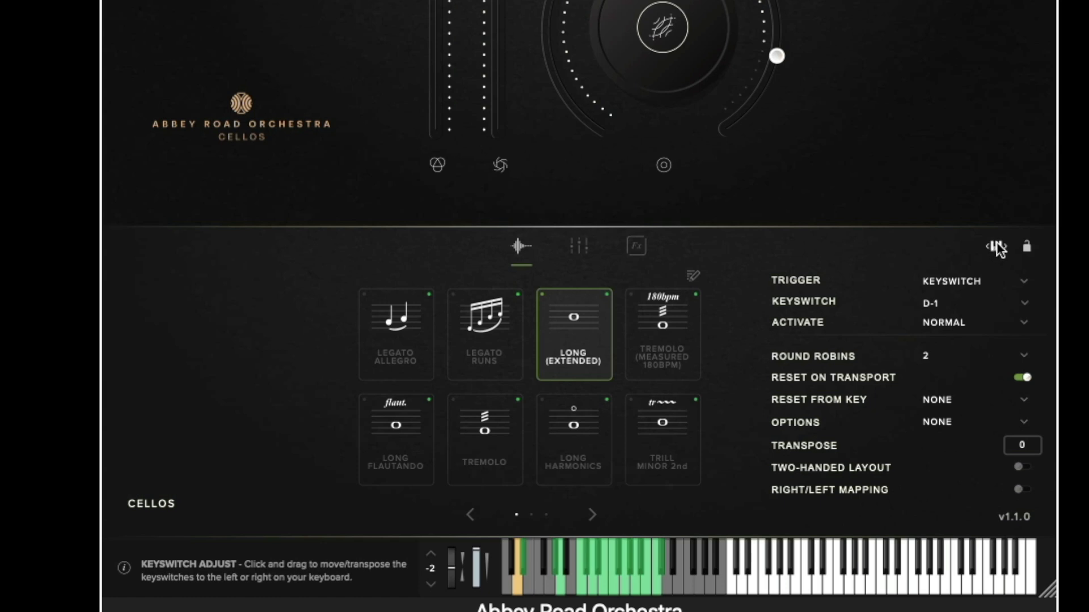
{"action": "mouse_move", "coordinate": [997, 250]}
{"action": "left_mouse_down"}
{"action": "mouse_move", "coordinate": [1032, 239]}
{"action": "mouse_move", "coordinate": [984, 246]}
{"action": "mouse_move", "coordinate": [1035, 243]}
{"action": "mouse_move", "coordinate": [984, 251]}
{"action": "left_mouse_up"}
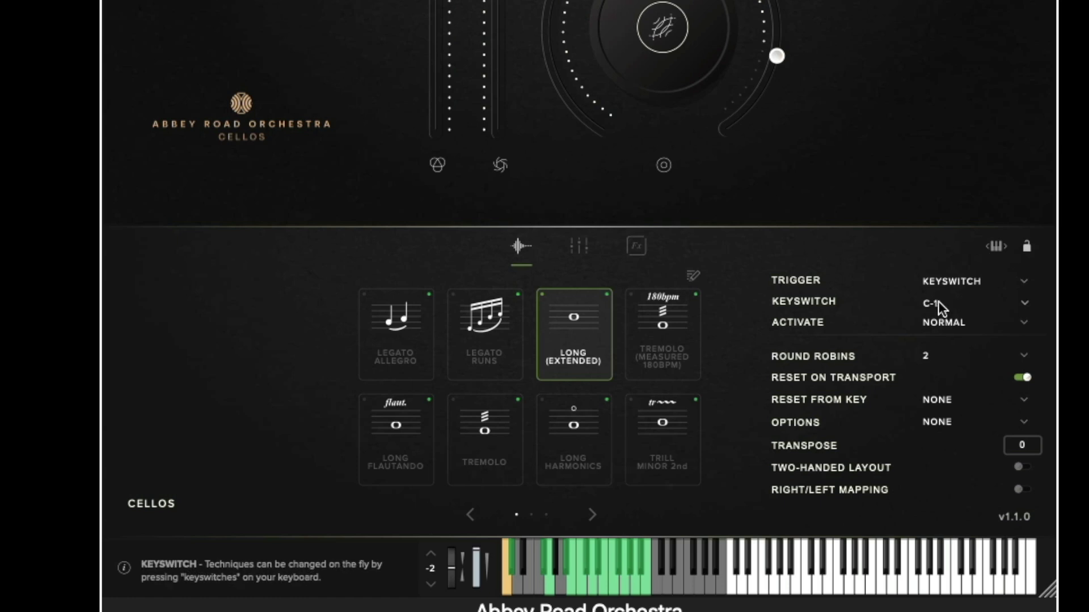
- Lock and unlock the techniques, then bring up the Long (Extended) trigger choices
{"action": "left_click", "coordinate": [1027, 246]}
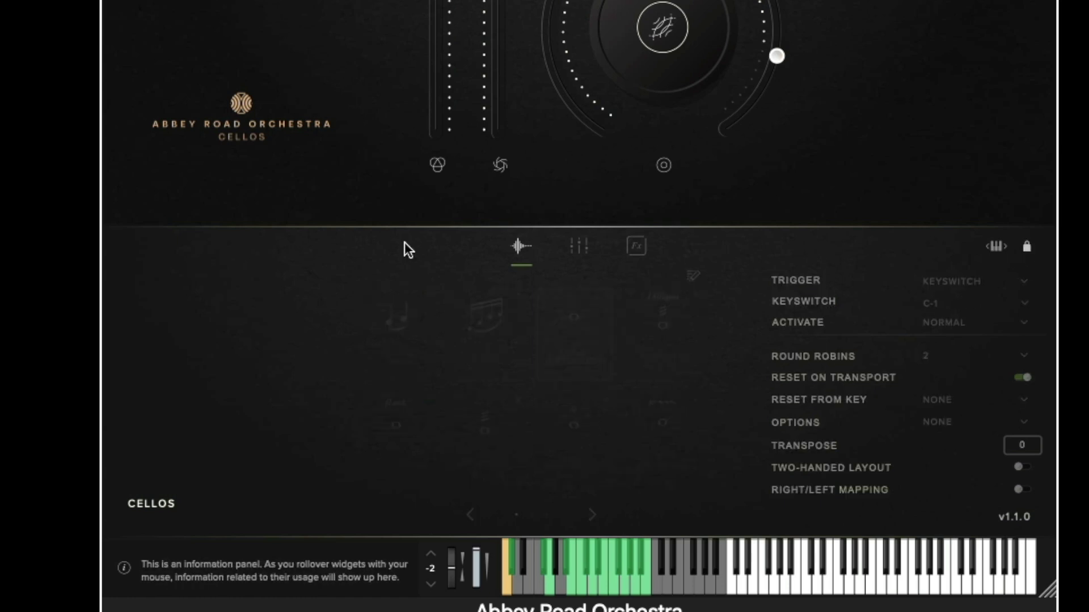
{"action": "left_click", "coordinate": [1027, 246]}
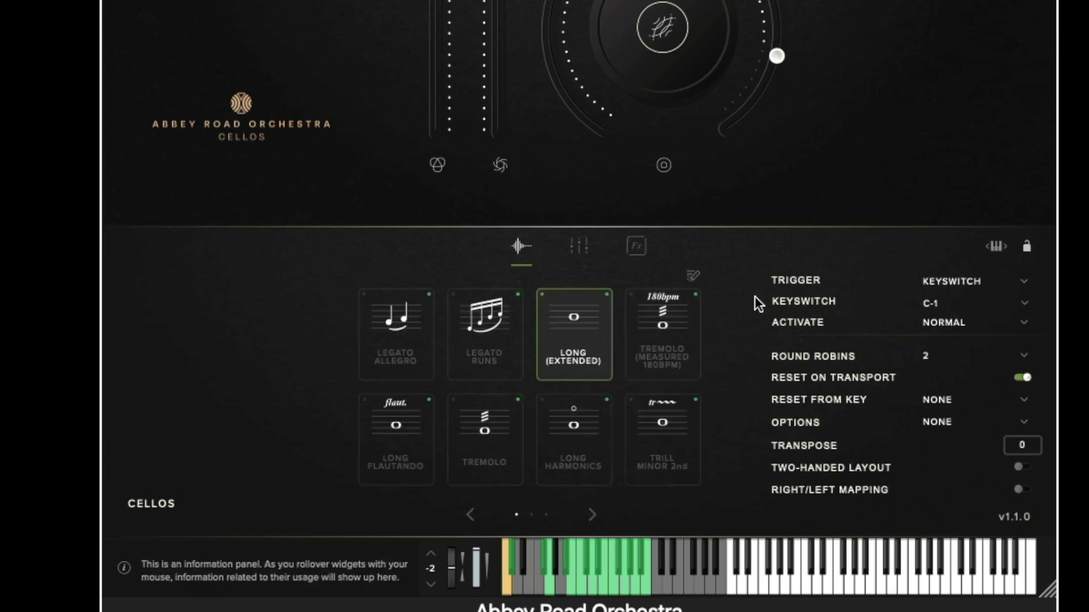
{"action": "left_click", "coordinate": [968, 284]}
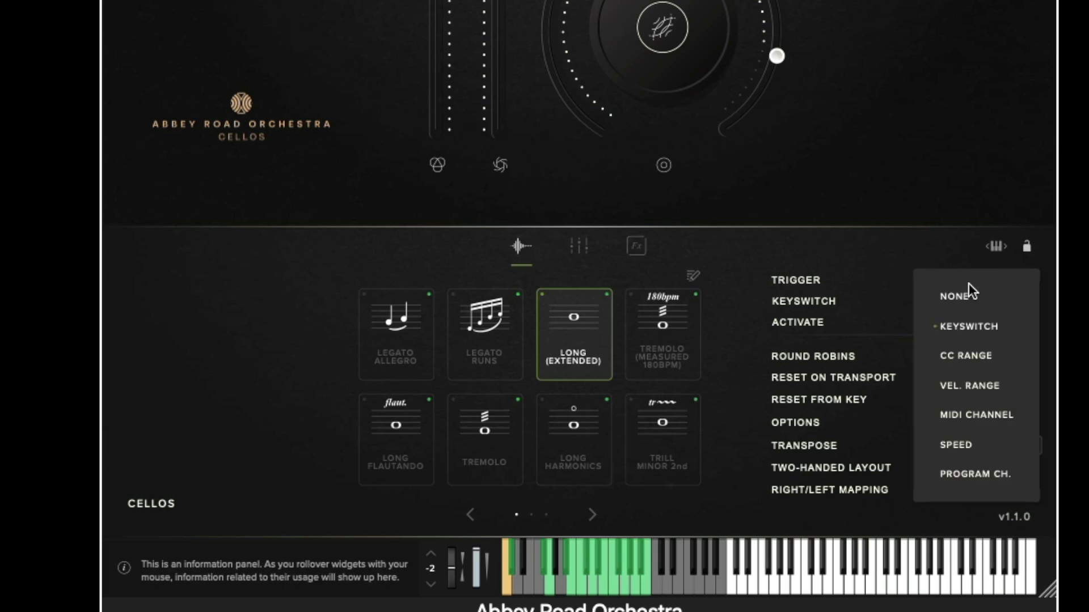
- Set Long (Extended) to trigger on CC Range with range 1-1
{"action": "left_click", "coordinate": [971, 354]}
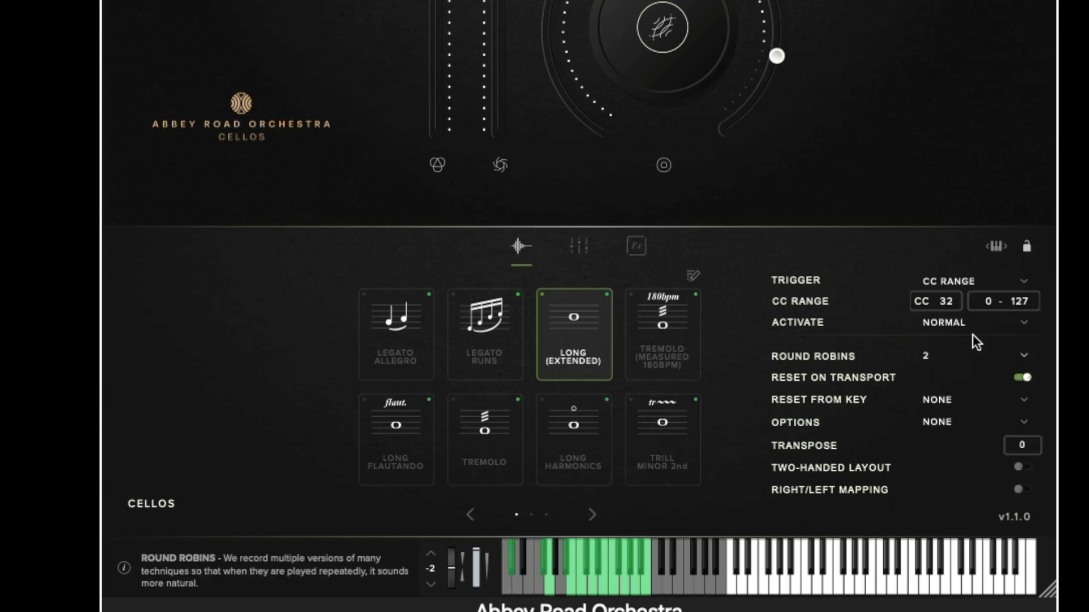
{"action": "double_click", "coordinate": [987, 302]}
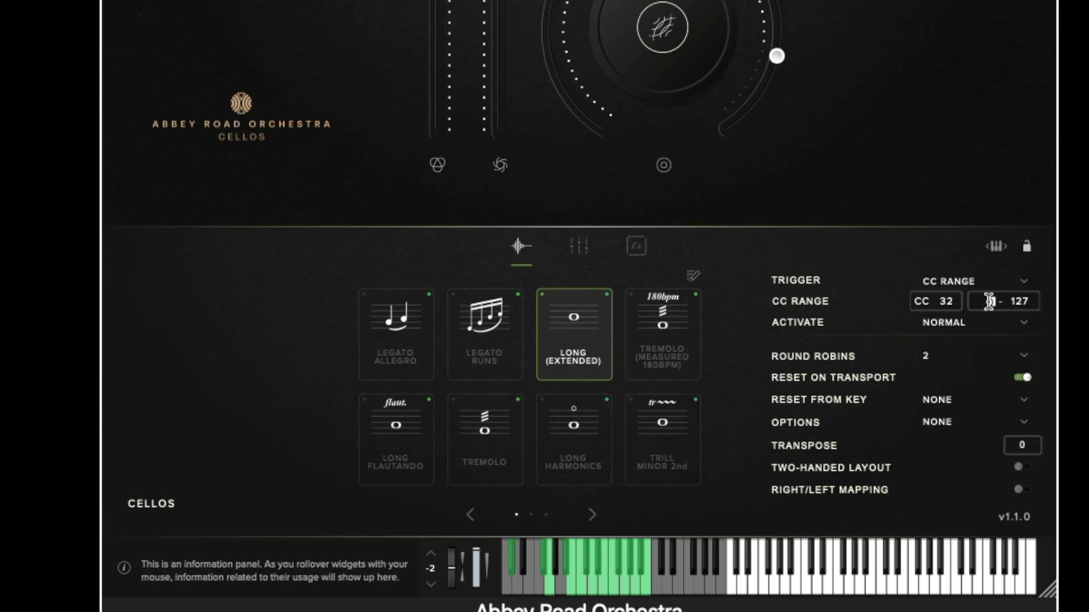
{"action": "type", "text": "1"}
{"action": "double_click", "coordinate": [1018, 302]}
{"action": "type", "text": "1"}
- Set Tremolo (Measured 180bpm) to trigger on CC Range with range 2-2
{"action": "left_click", "coordinate": [655, 335]}
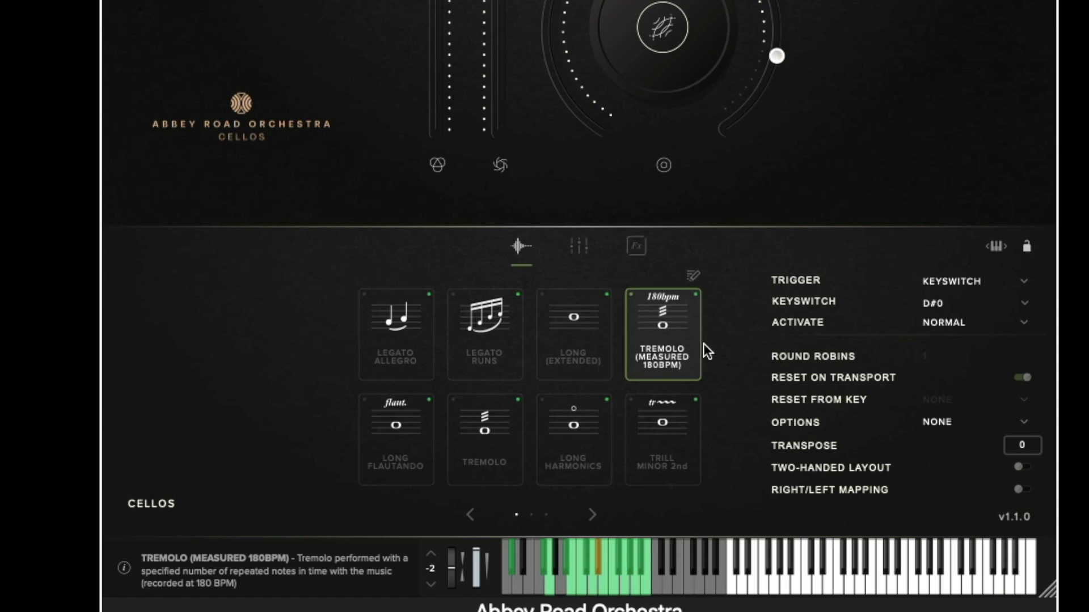
{"action": "left_click", "coordinate": [985, 287]}
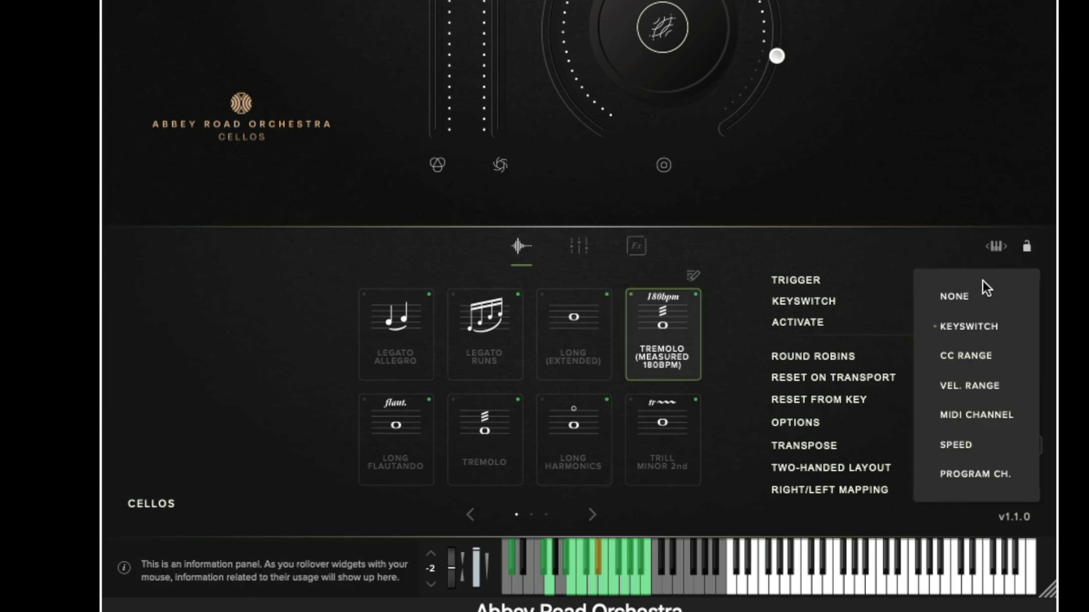
{"action": "left_click", "coordinate": [966, 356]}
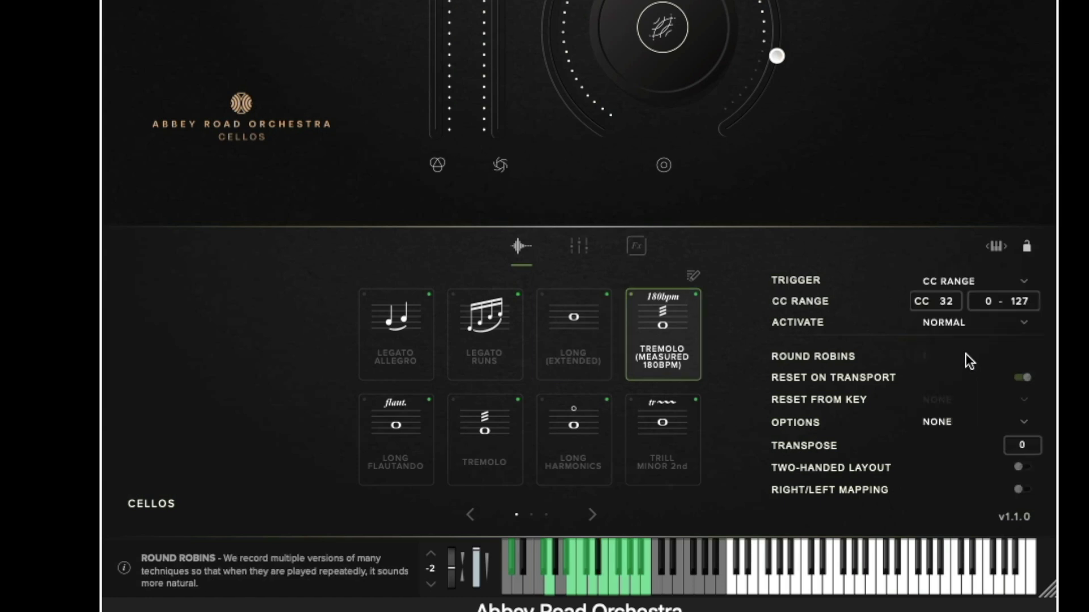
{"action": "left_click", "coordinate": [1019, 306]}
{"action": "type", "text": "2"}
{"action": "key", "text": "Return"}
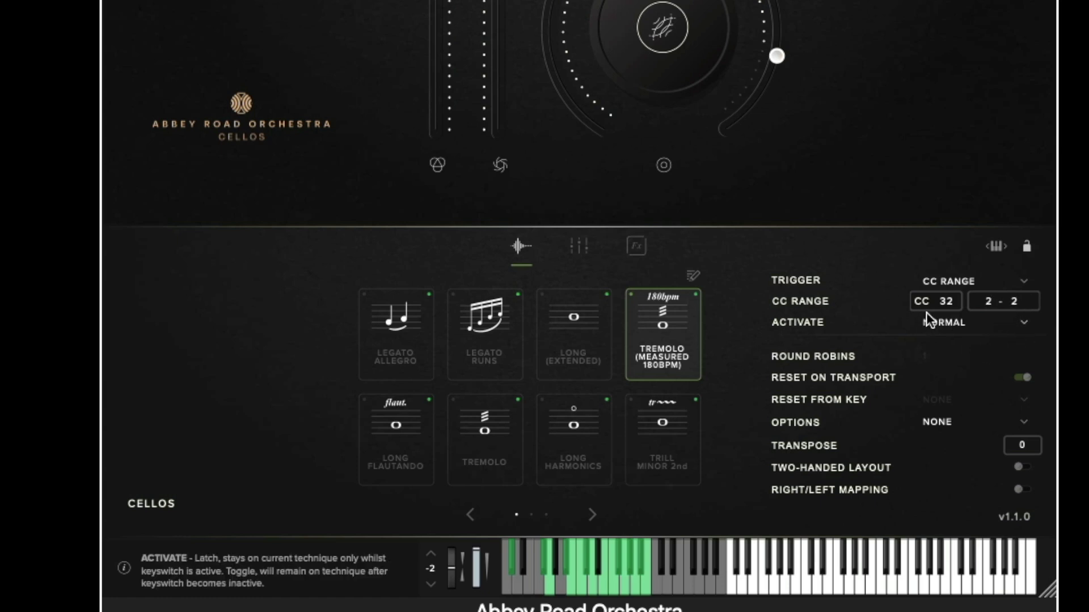
{"action": "left_click", "coordinate": [954, 280]}
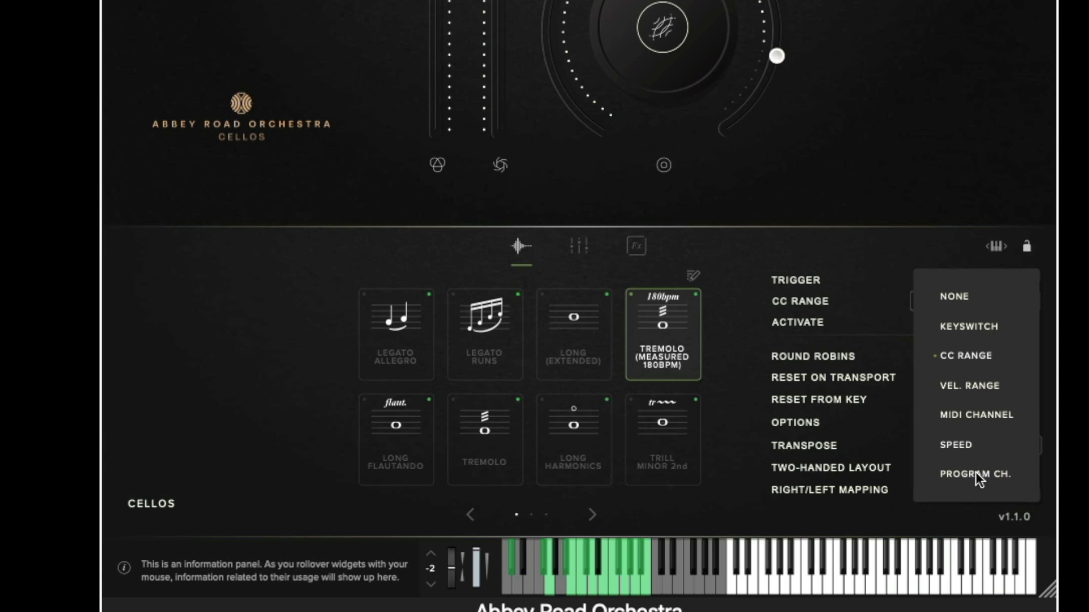
{"action": "left_click", "coordinate": [758, 307]}
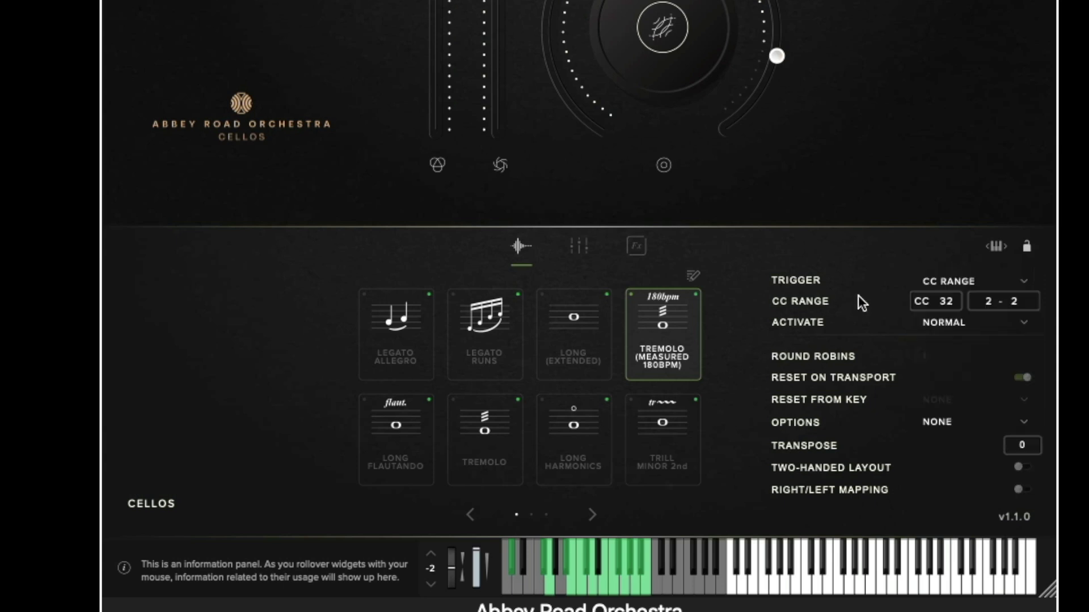
{"action": "left_click", "coordinate": [943, 326]}
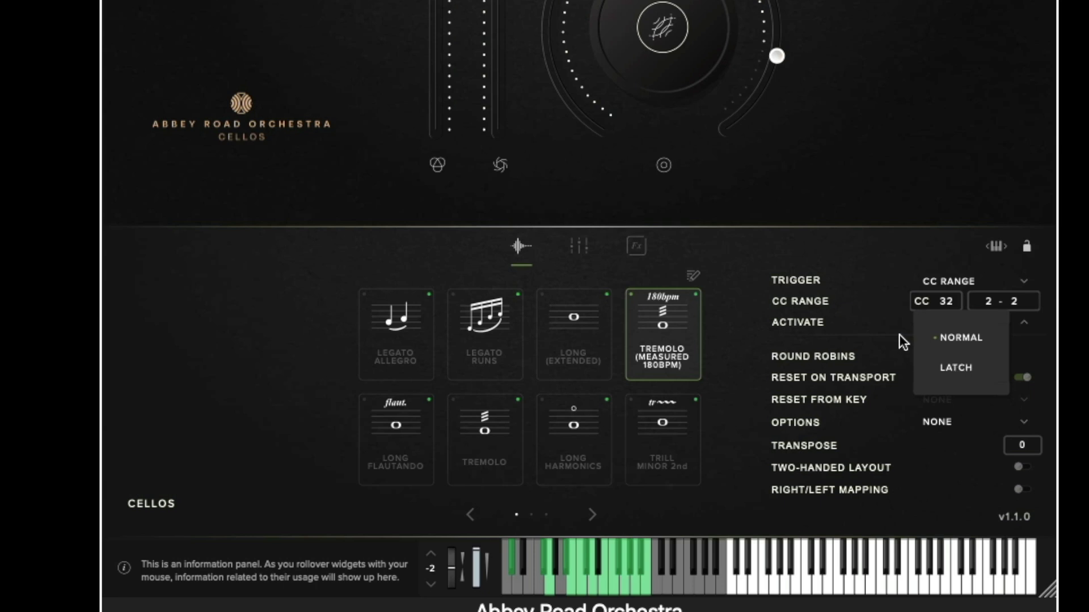
{"action": "left_click", "coordinate": [875, 319]}
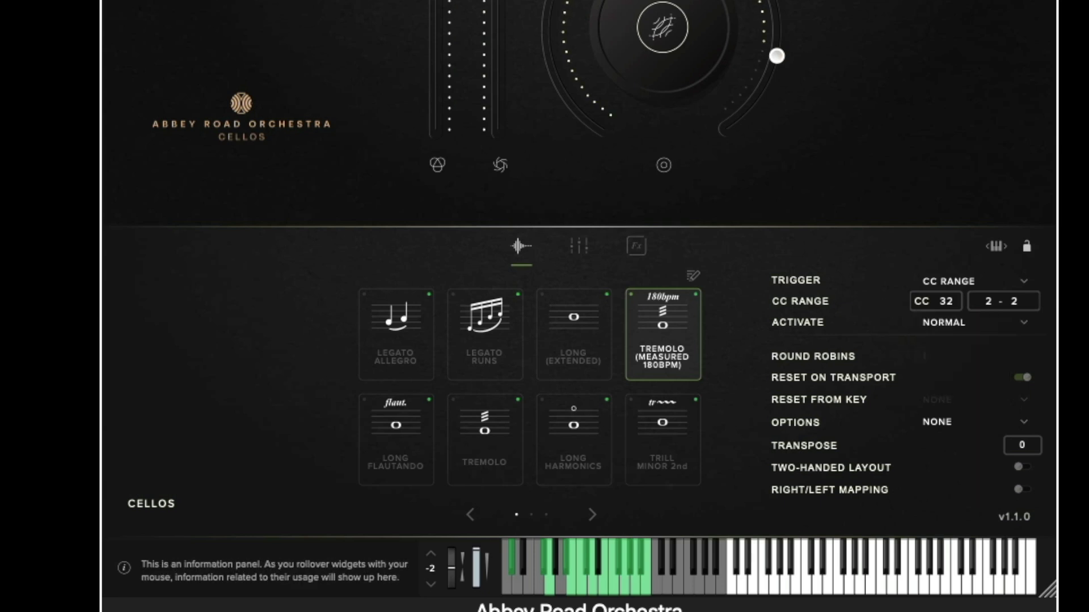
- Add Short Col Legno to the patch and save the technique set
{"action": "left_click", "coordinate": [693, 274]}
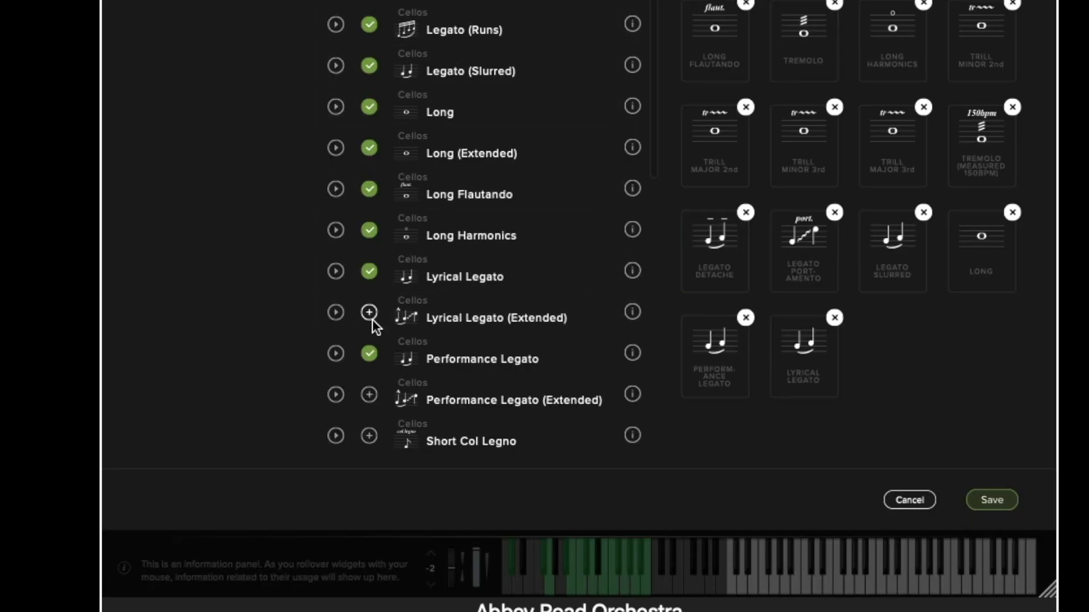
{"action": "left_click", "coordinate": [370, 435]}
{"action": "left_click", "coordinate": [984, 499]}
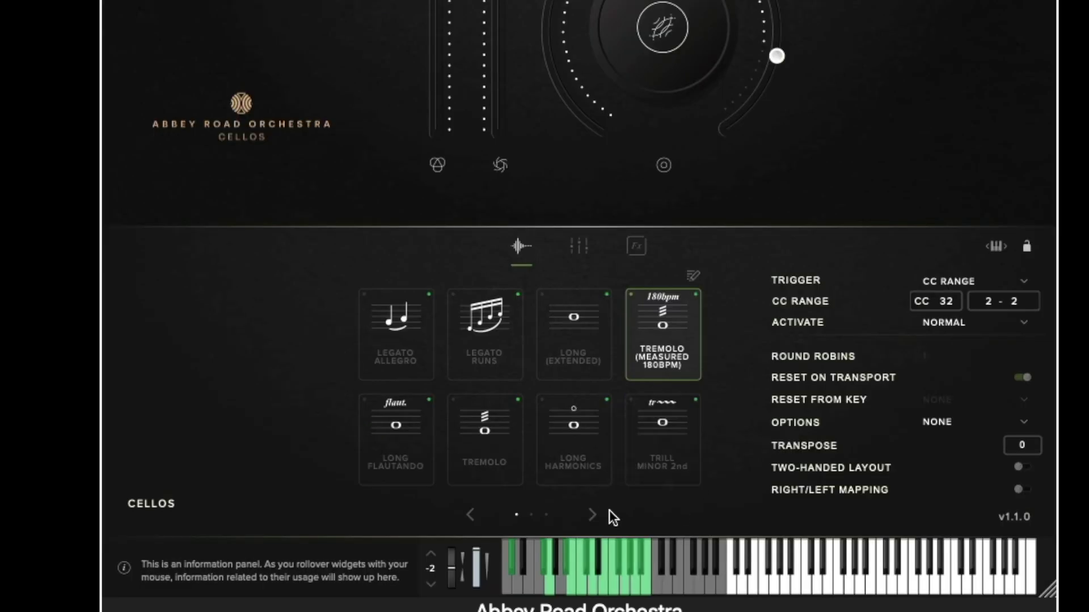
- Select Col Legno on page 3 and try Round Robins at 1, ending at 5
{"action": "left_click", "coordinate": [591, 514]}
{"action": "left_click", "coordinate": [591, 514]}
{"action": "left_click", "coordinate": [574, 335]}
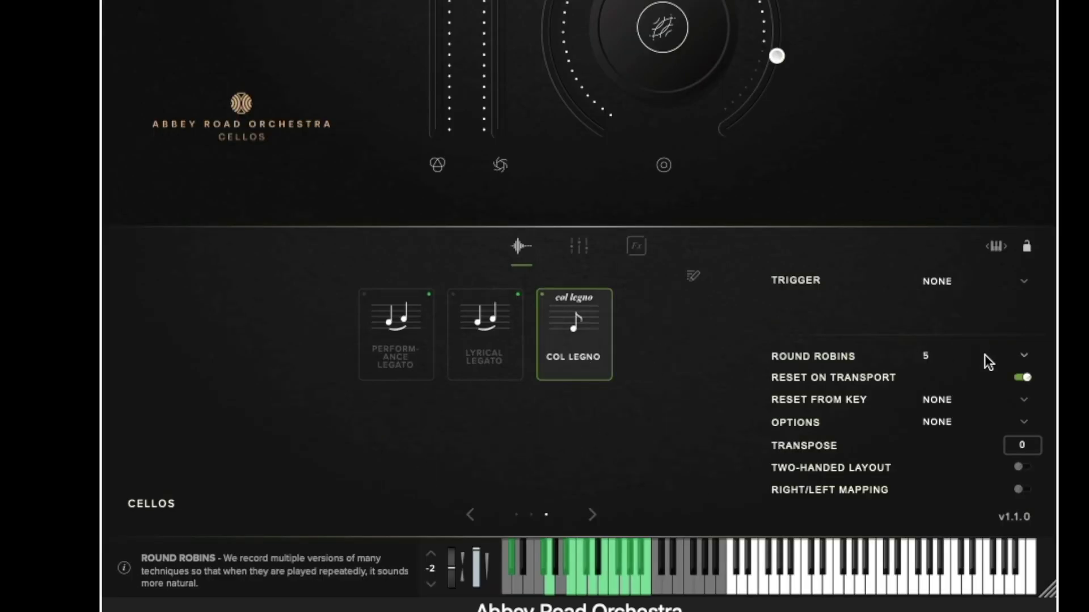
{"action": "left_click", "coordinate": [1023, 355]}
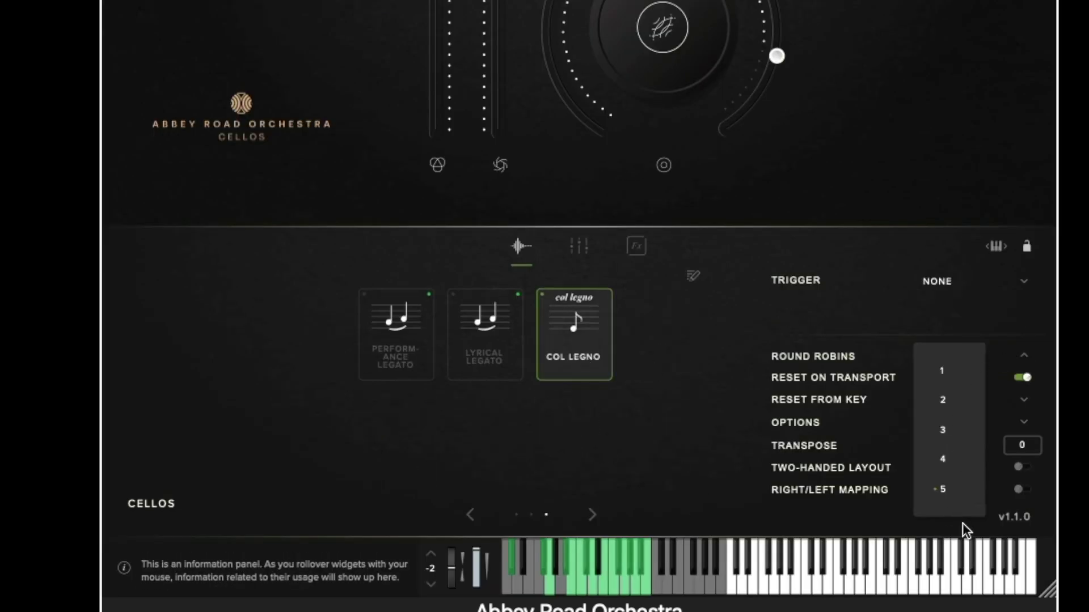
{"action": "left_click", "coordinate": [858, 332]}
{"action": "left_click", "coordinate": [1024, 355]}
{"action": "left_click", "coordinate": [946, 372]}
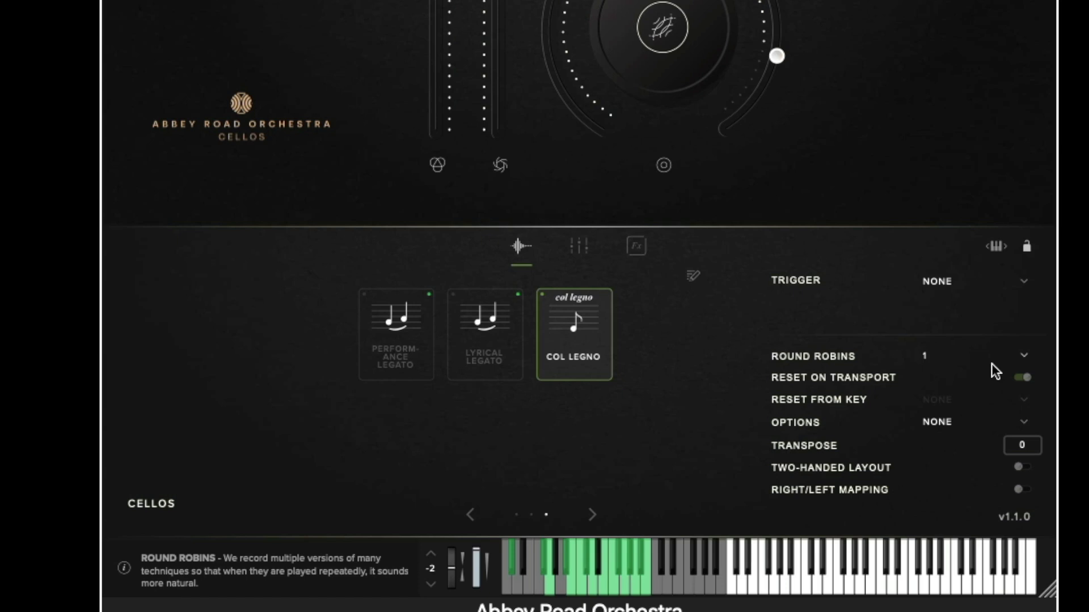
{"action": "left_click", "coordinate": [1024, 357]}
{"action": "left_click", "coordinate": [944, 490]}
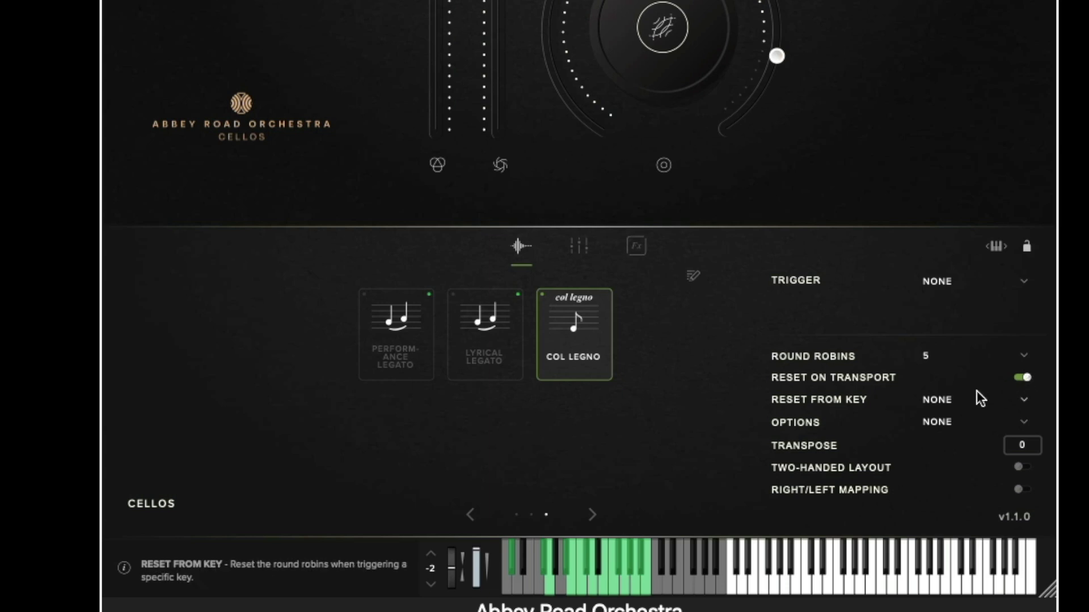
{"action": "left_click", "coordinate": [1025, 401]}
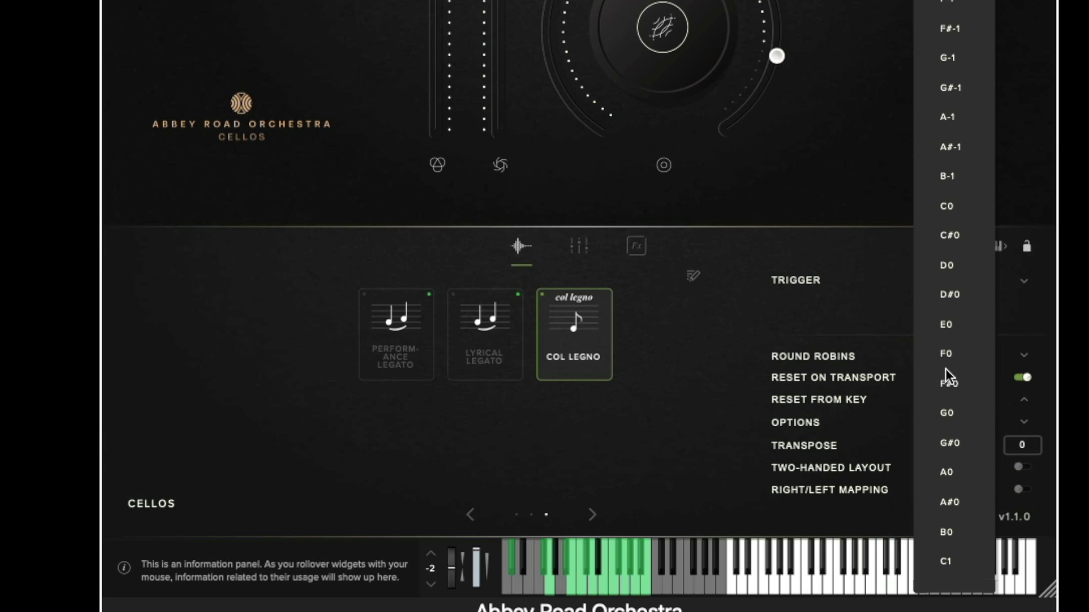
{"action": "left_click", "coordinate": [826, 280]}
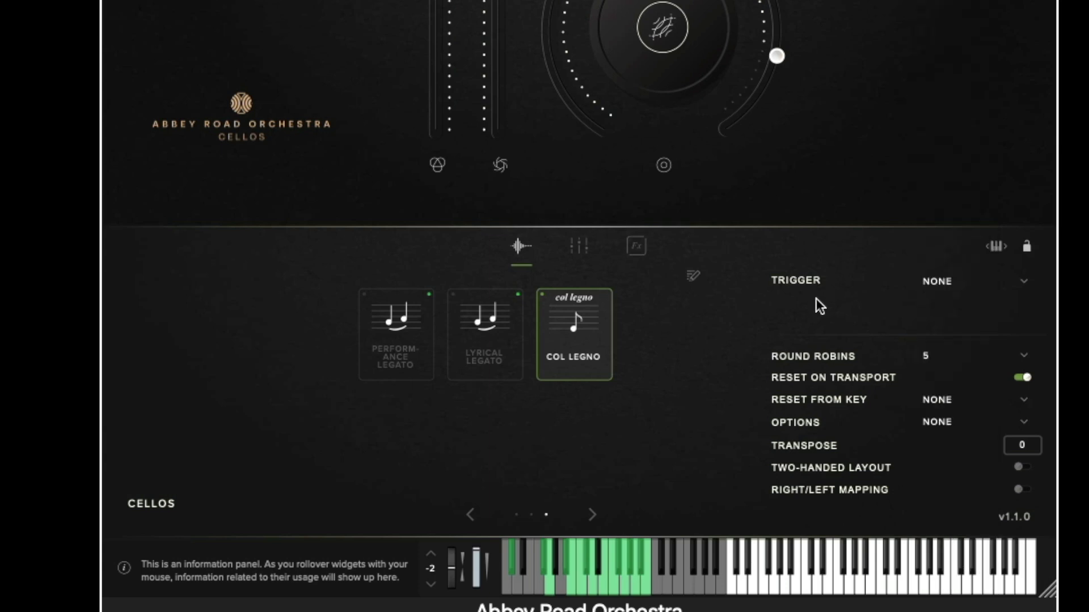
{"action": "left_click", "coordinate": [1024, 422]}
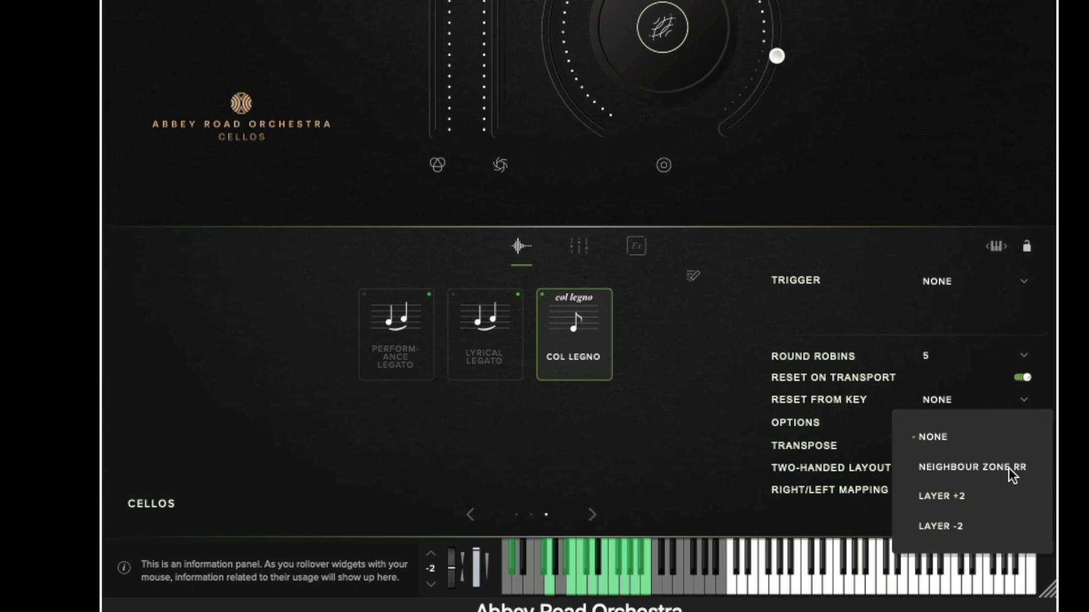
{"action": "left_click", "coordinate": [843, 399]}
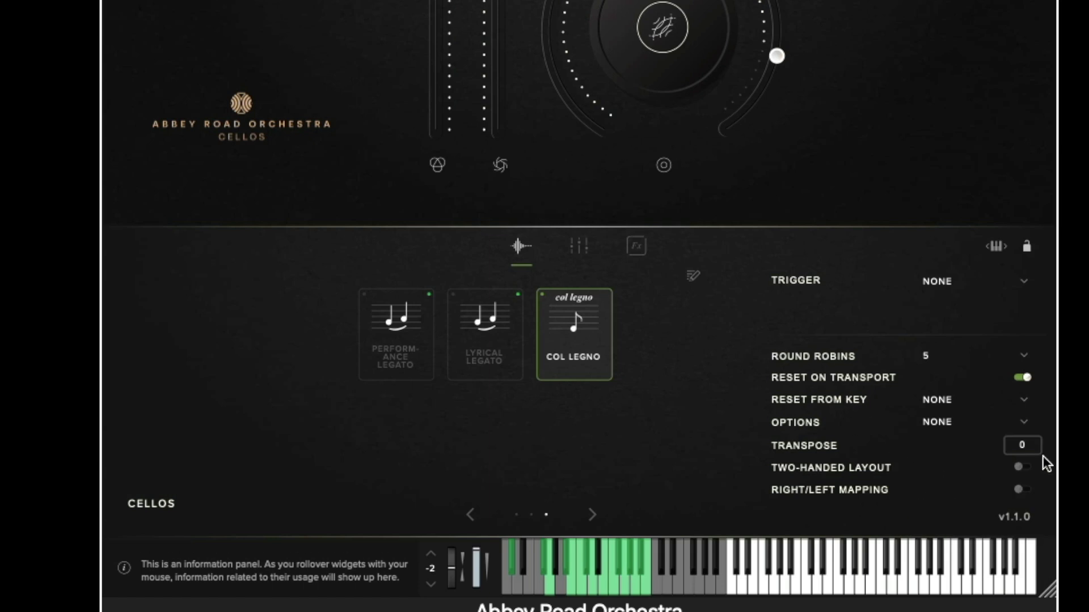
- Set Col Legno's Transpose to 17, open the Signal Mixer and bring up Mix Presets
{"action": "mouse_move", "coordinate": [1025, 444]}
{"action": "left_mouse_down"}
{"action": "mouse_move", "coordinate": [1030, 338]}
{"action": "mouse_move", "coordinate": [1022, 451]}
{"action": "left_mouse_up"}
{"action": "left_click", "coordinate": [578, 250]}
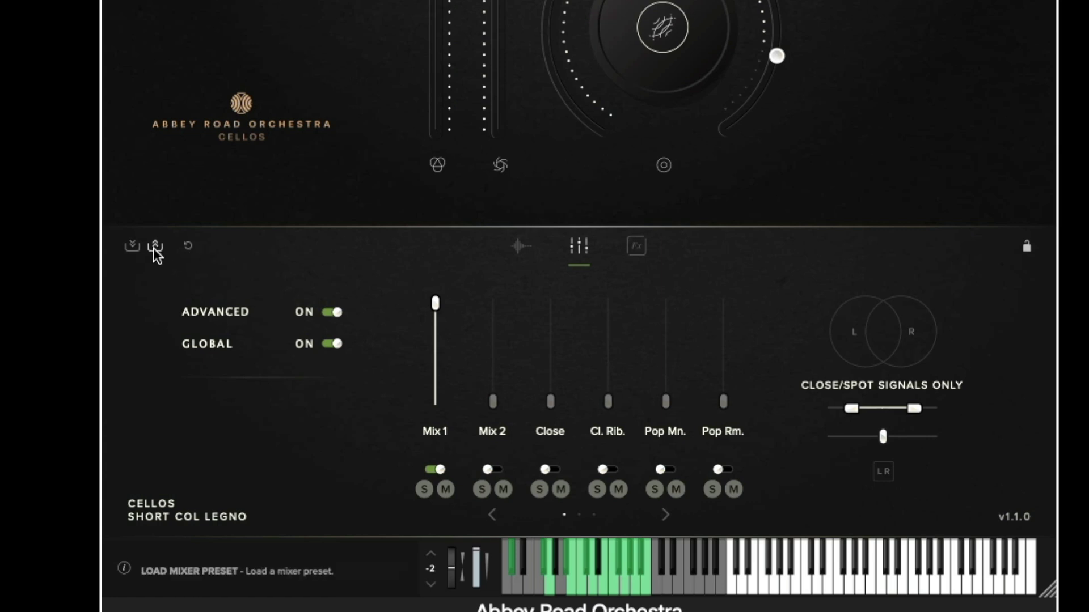
{"action": "left_click", "coordinate": [129, 252]}
- Cancel the mix preset save and check the empty saved-presets list
{"action": "left_click", "coordinate": [179, 270]}
{"action": "left_click", "coordinate": [155, 245]}
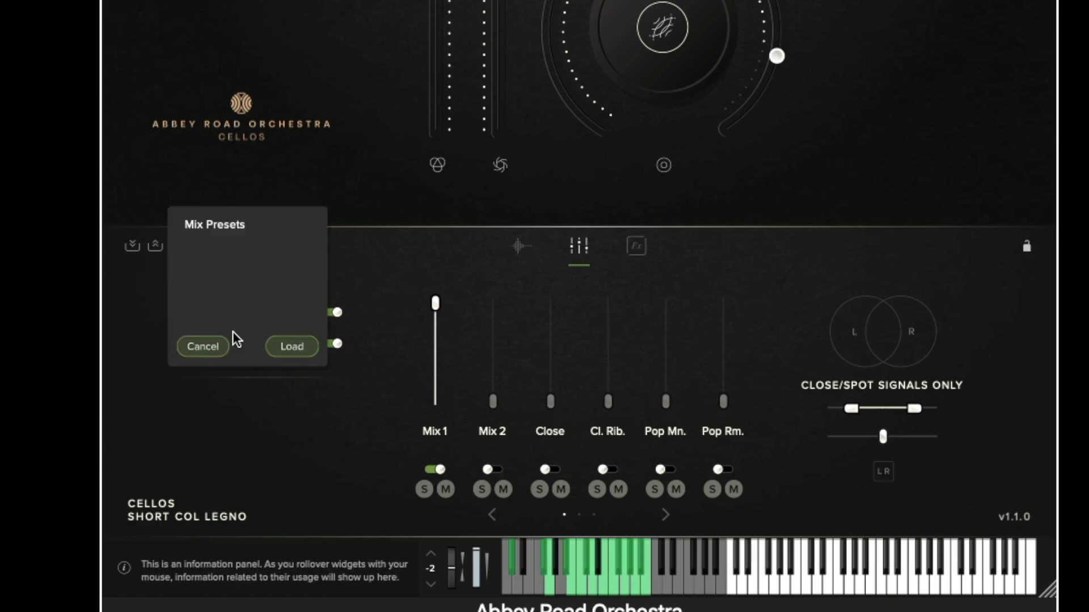
{"action": "left_click", "coordinate": [212, 347]}
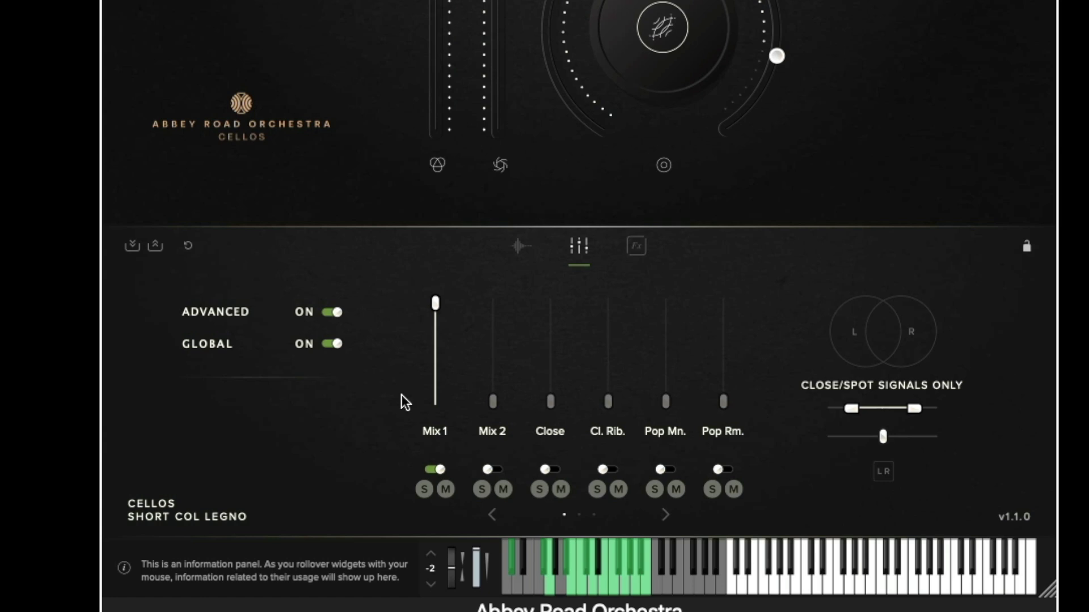
- Push the near-far mix fully to Far, then return to the six-mic Advanced mixer
{"action": "left_click", "coordinate": [332, 311]}
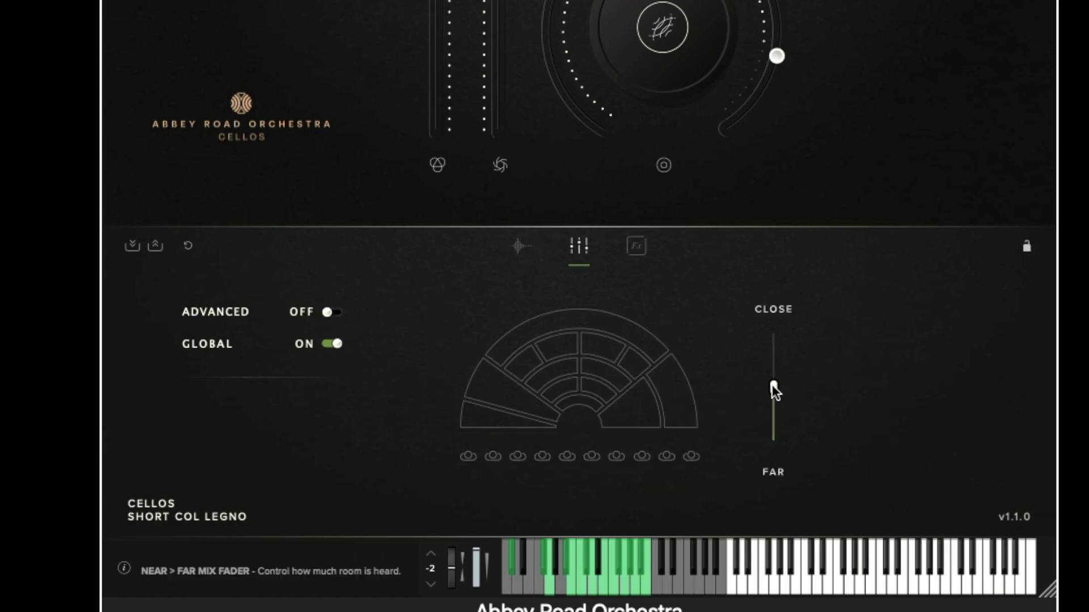
{"action": "left_click_drag", "start_coordinate": [772, 388], "coordinate": [772, 392]}
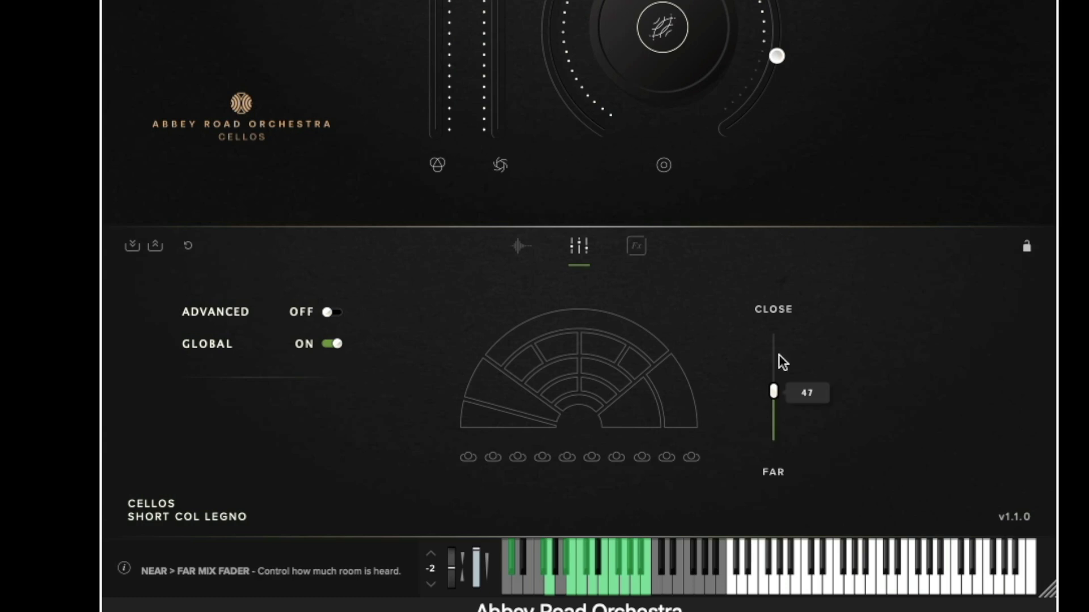
{"action": "left_click", "coordinate": [332, 311]}
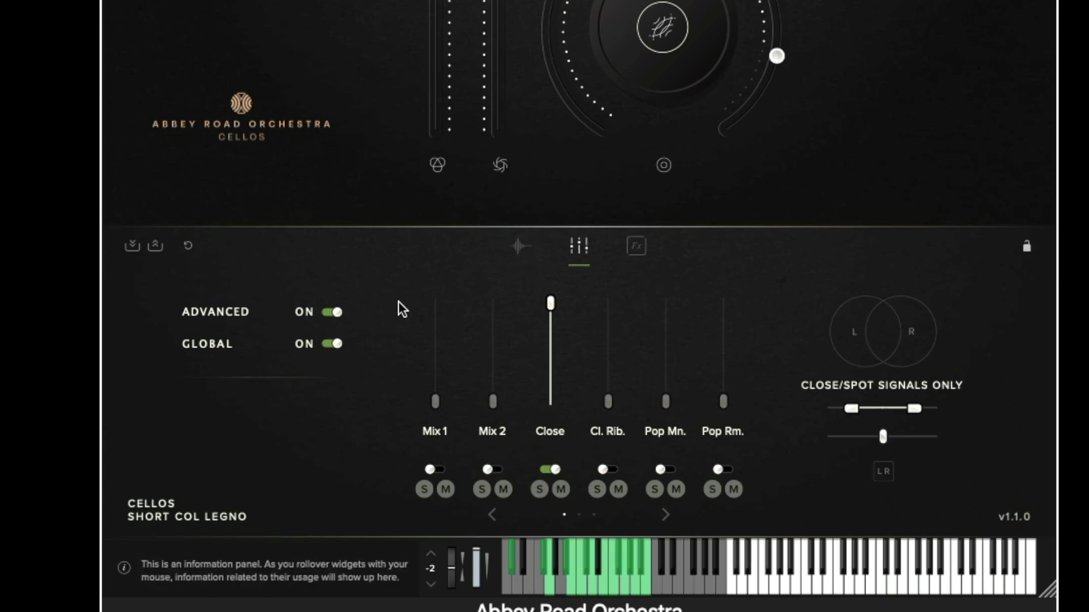
{"action": "left_click", "coordinate": [334, 312]}
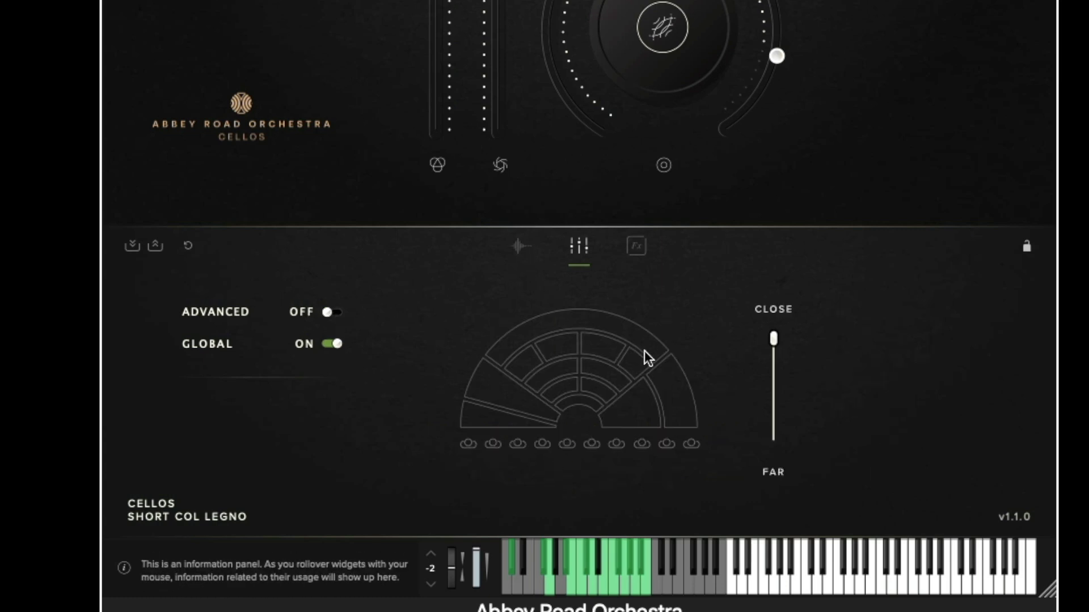
{"action": "left_click_drag", "start_coordinate": [773, 339], "coordinate": [773, 352]}
{"action": "left_click_drag", "start_coordinate": [773, 412], "coordinate": [780, 397]}
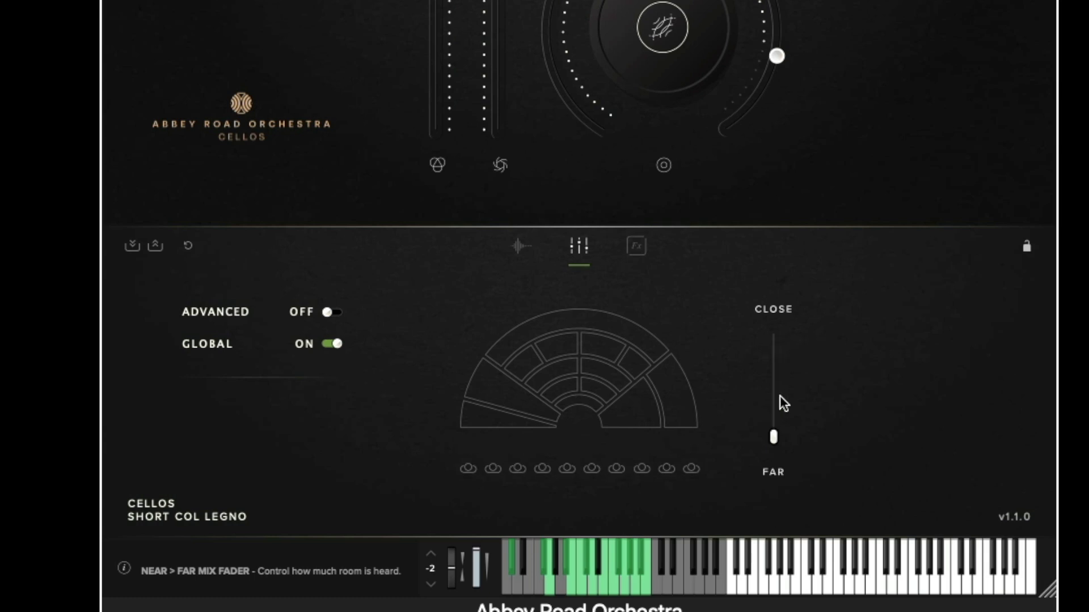
{"action": "left_click", "coordinate": [333, 311]}
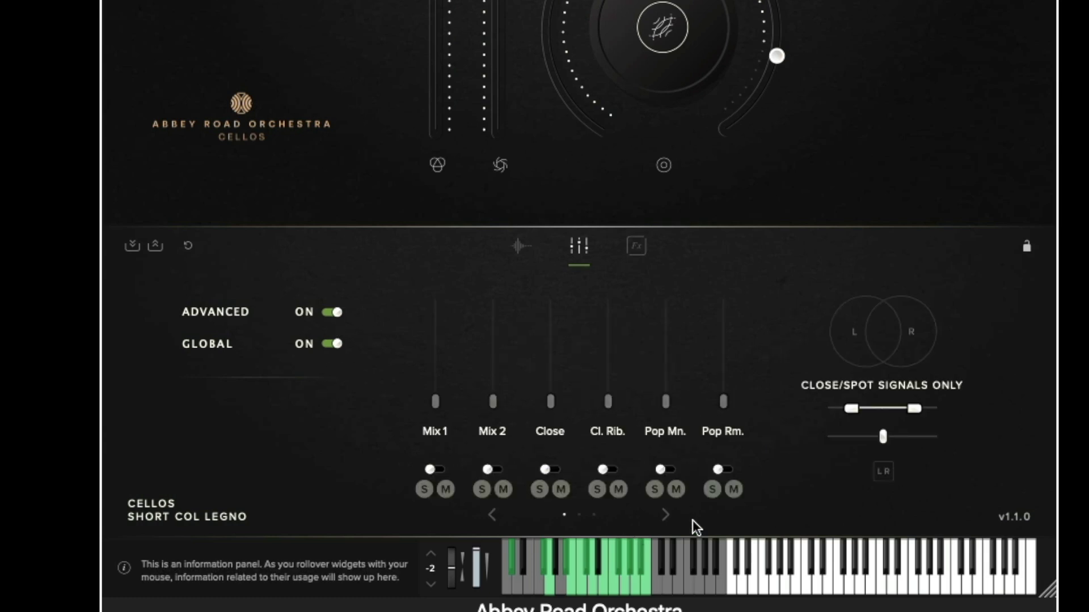
- Enable and raise the Mids mic, test Tree 1 mute and Out. 1 solo, then page back to Mix 1
{"action": "left_click", "coordinate": [663, 515]}
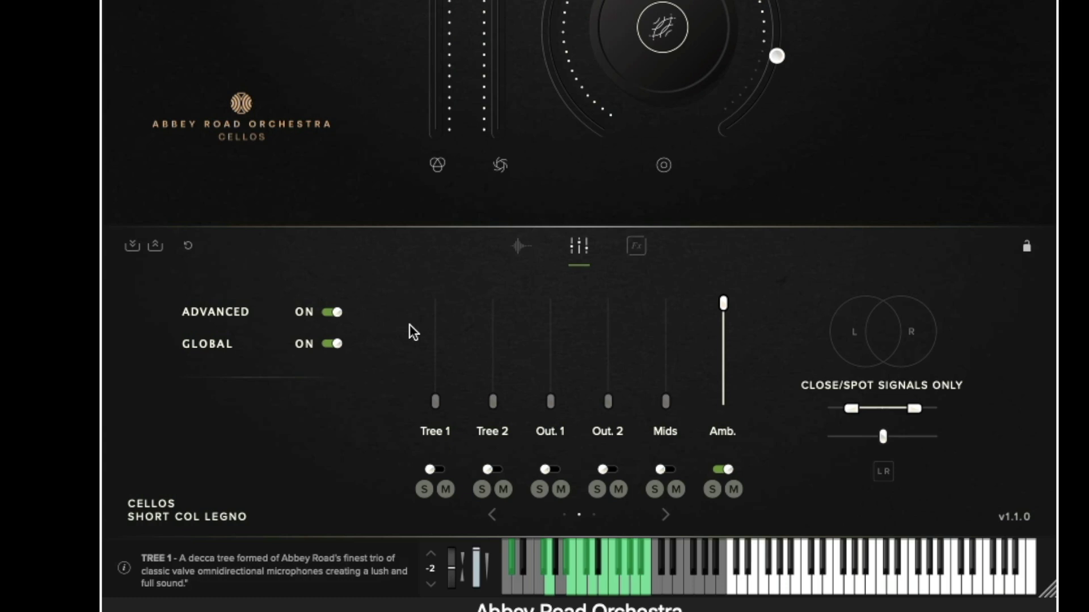
{"action": "left_click", "coordinate": [444, 489]}
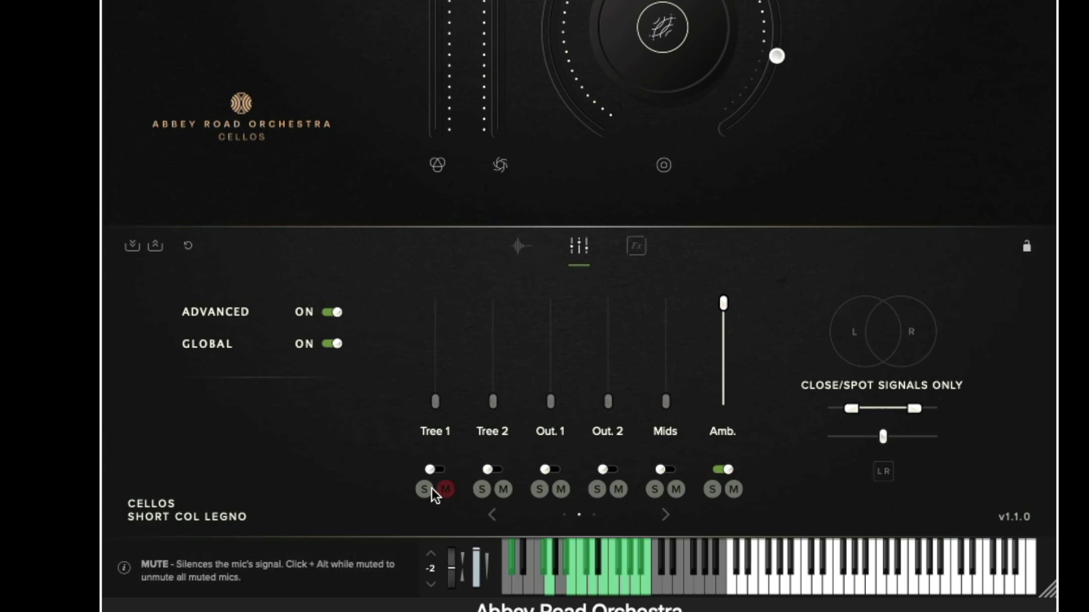
{"action": "left_click", "coordinate": [437, 492]}
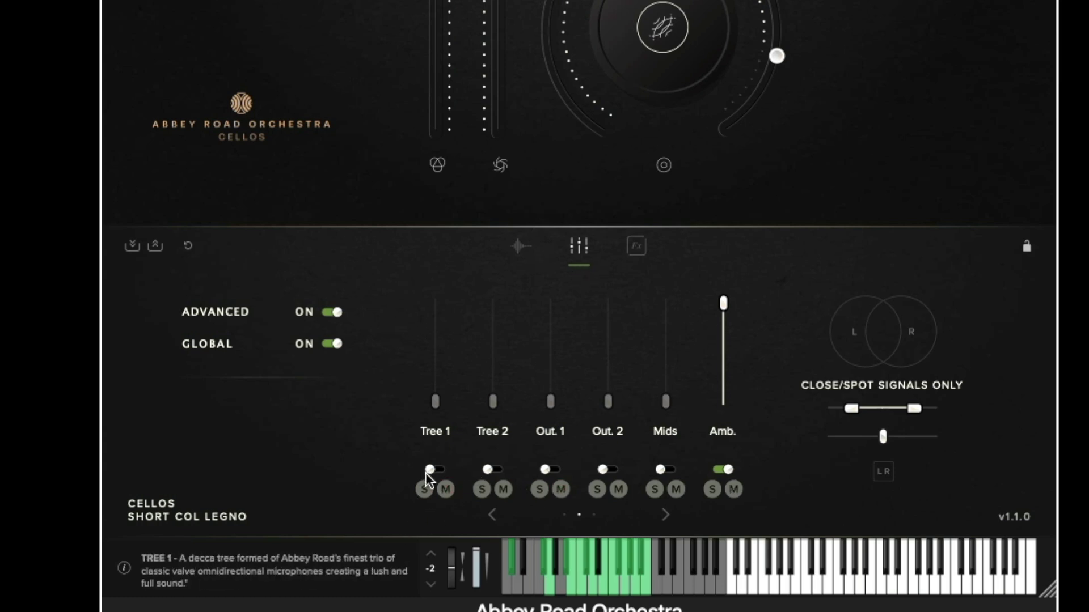
{"action": "left_click", "coordinate": [666, 470]}
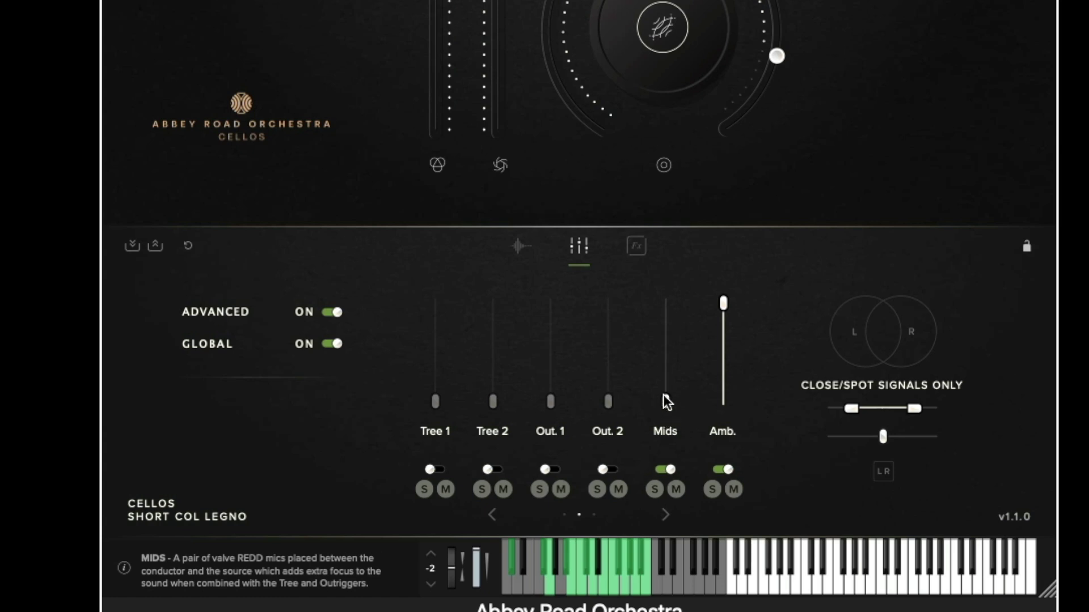
{"action": "left_click_drag", "start_coordinate": [667, 401], "coordinate": [666, 341]}
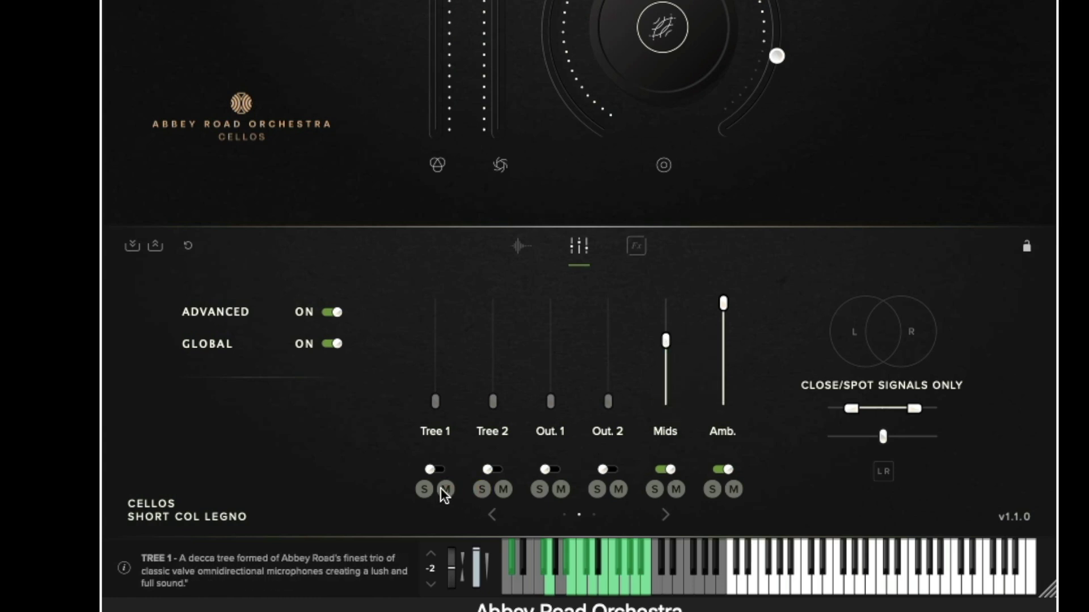
{"action": "left_click", "coordinate": [539, 490]}
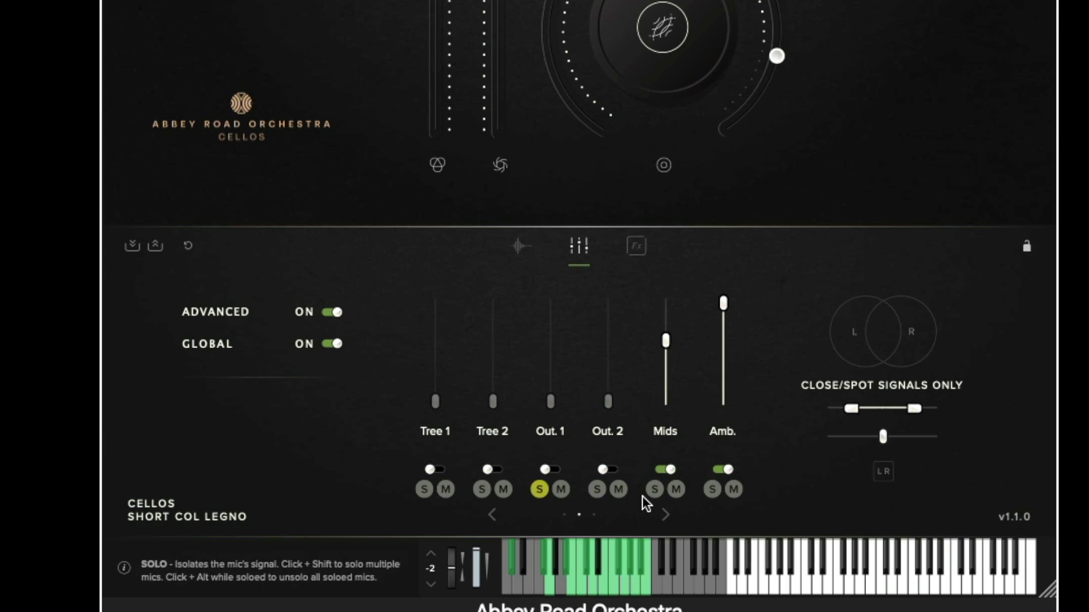
{"action": "left_click", "coordinate": [492, 515]}
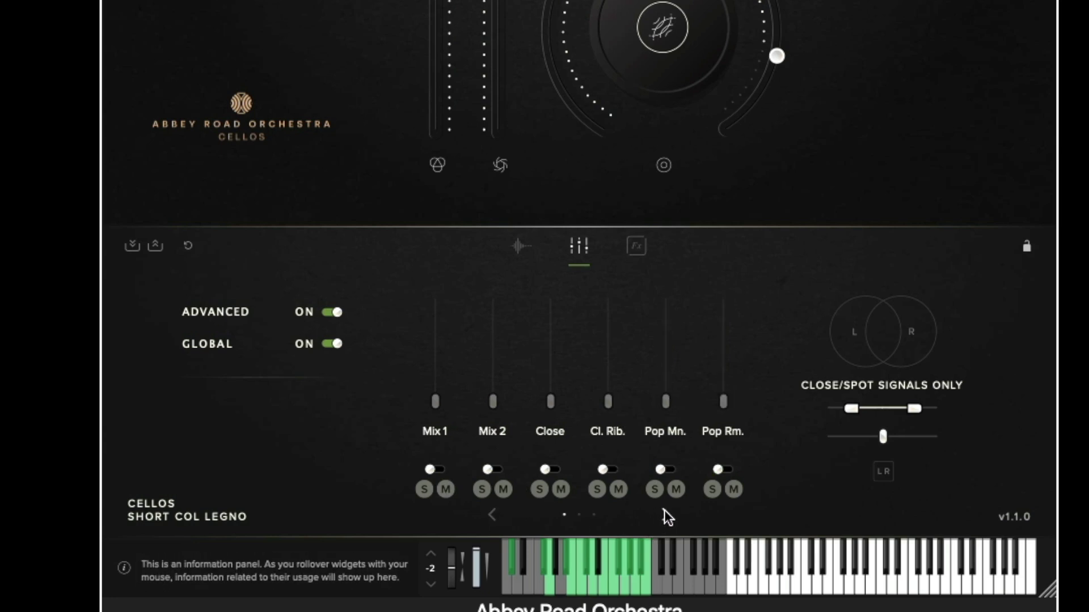
{"action": "left_click", "coordinate": [666, 515]}
{"action": "left_click", "coordinate": [665, 515]}
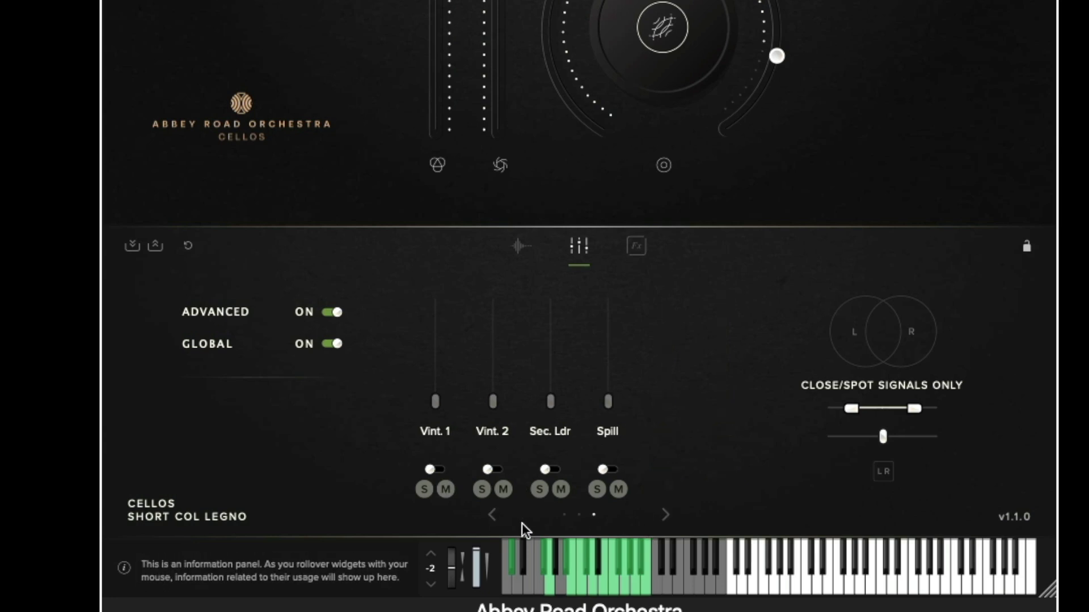
{"action": "left_click", "coordinate": [492, 515]}
{"action": "left_click", "coordinate": [492, 515]}
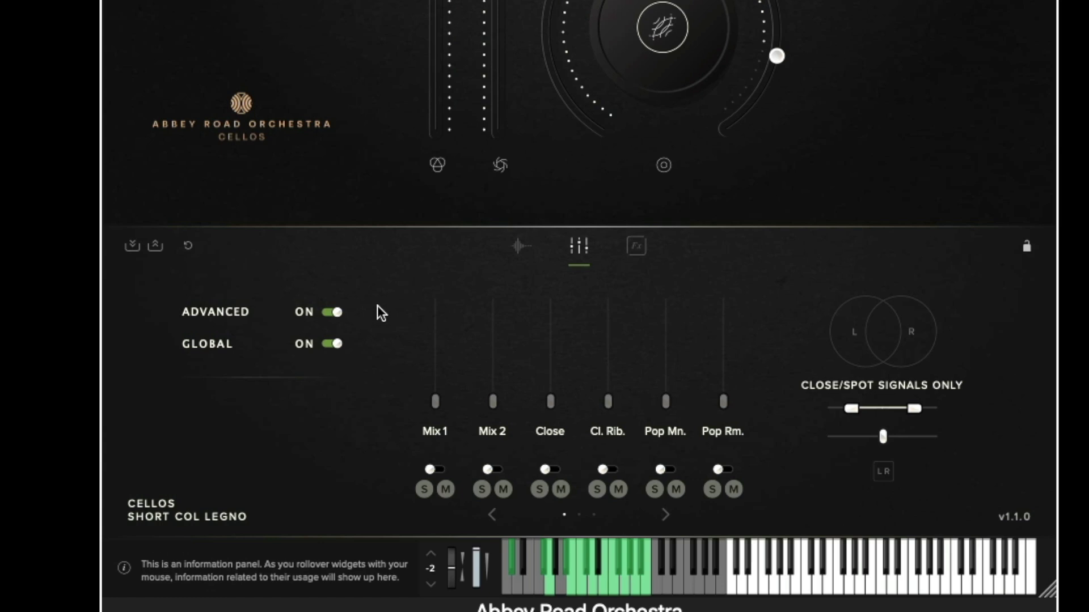
- Mix Col Legno: Close at full, Amb. -8.3dB, Tree 2 -2.7dB, Mids fully down
{"action": "left_click", "coordinate": [519, 247]}
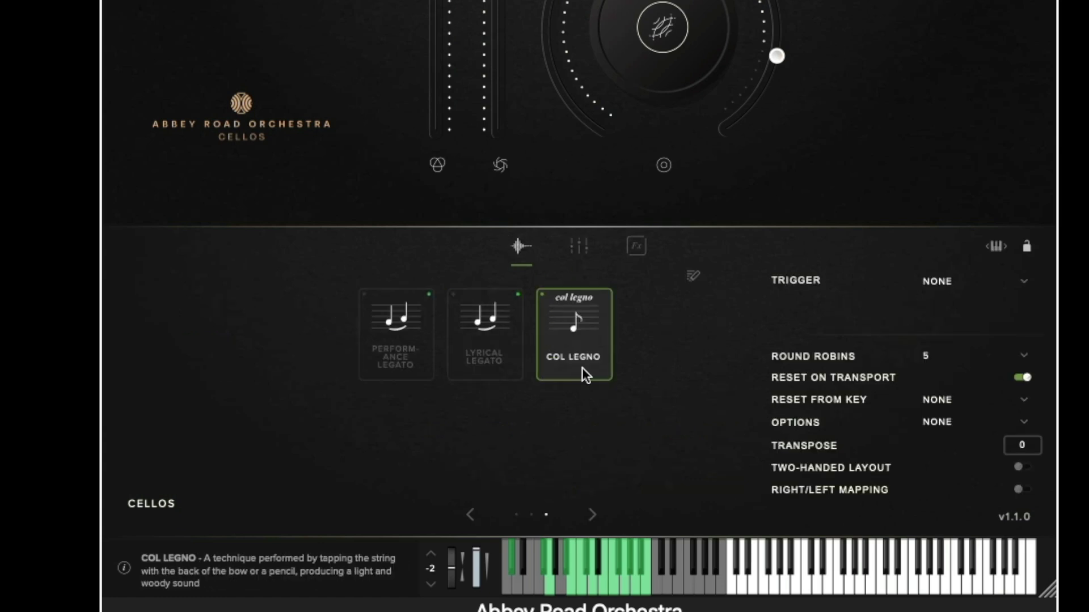
{"action": "left_click", "coordinate": [575, 249]}
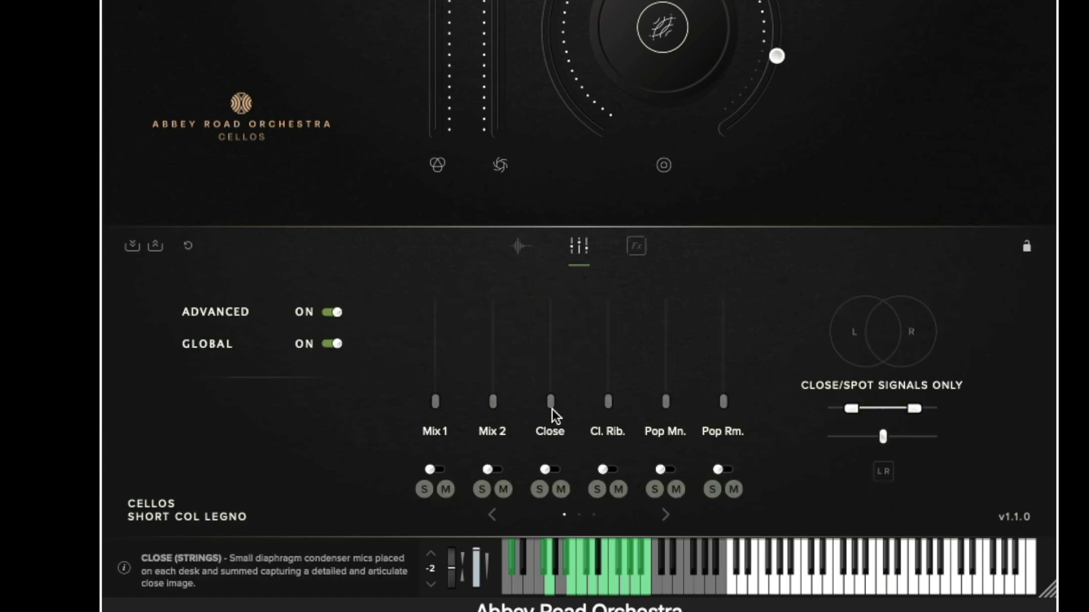
{"action": "left_click_drag", "start_coordinate": [553, 409], "coordinate": [550, 303]}
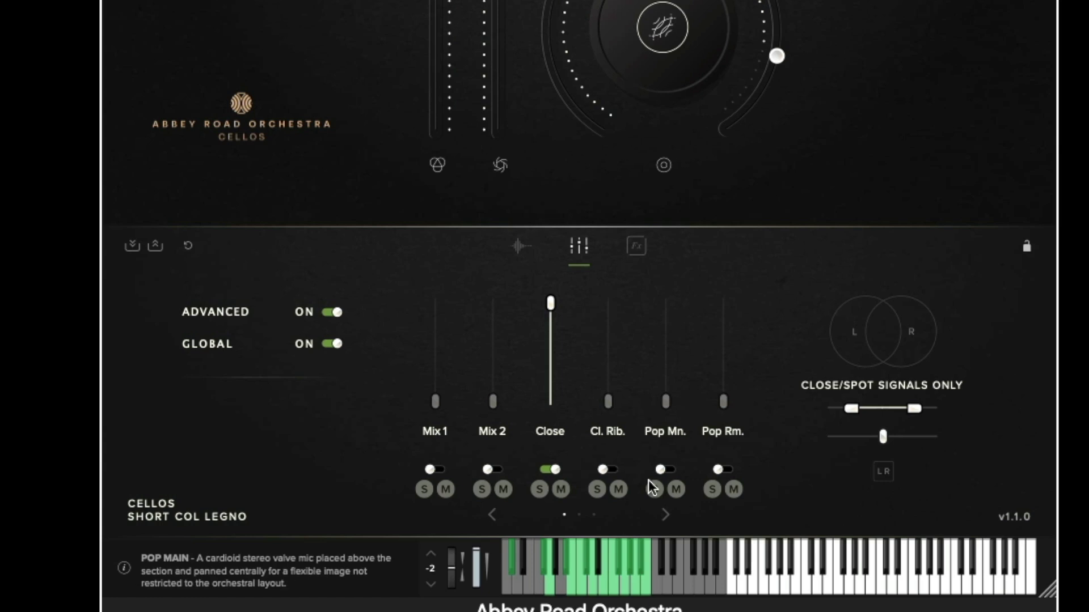
{"action": "left_click", "coordinate": [665, 515]}
{"action": "left_click_drag", "start_coordinate": [723, 307], "coordinate": [731, 410]}
{"action": "left_click_drag", "start_coordinate": [492, 401], "coordinate": [498, 331]}
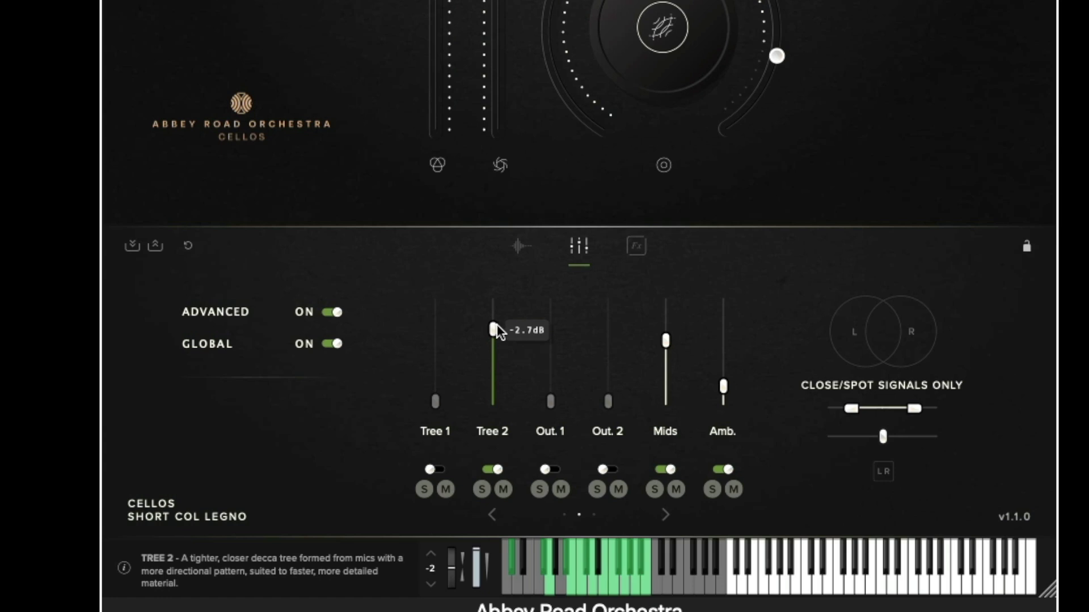
{"action": "left_click_drag", "start_coordinate": [666, 341], "coordinate": [671, 445]}
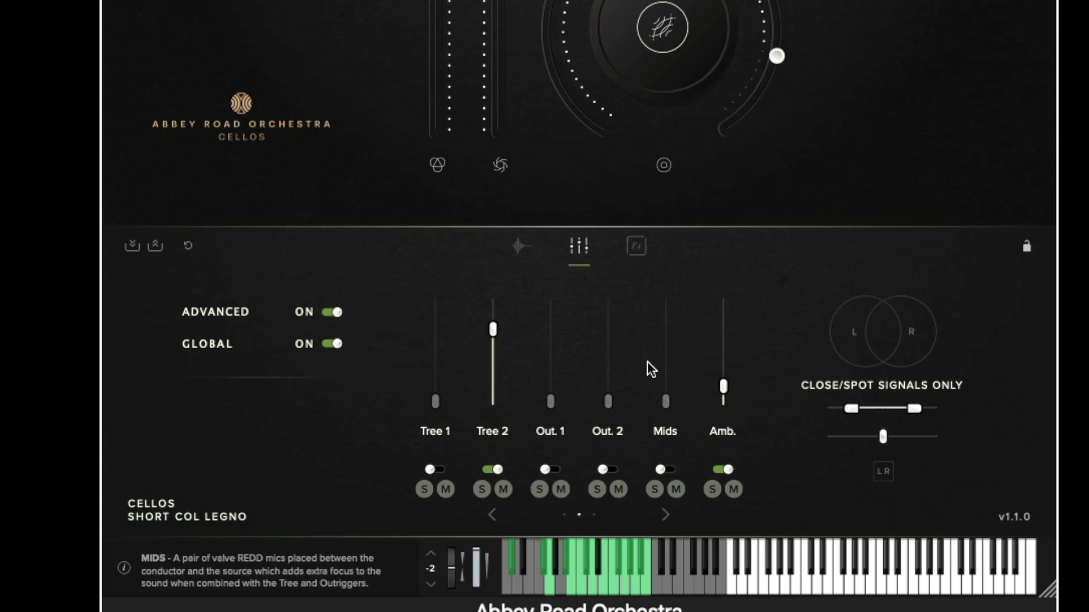
- Select Long Flautando and mix it: Amb. at full, Tree 2 -7.6dB, Close fully down
{"action": "left_click", "coordinate": [519, 246]}
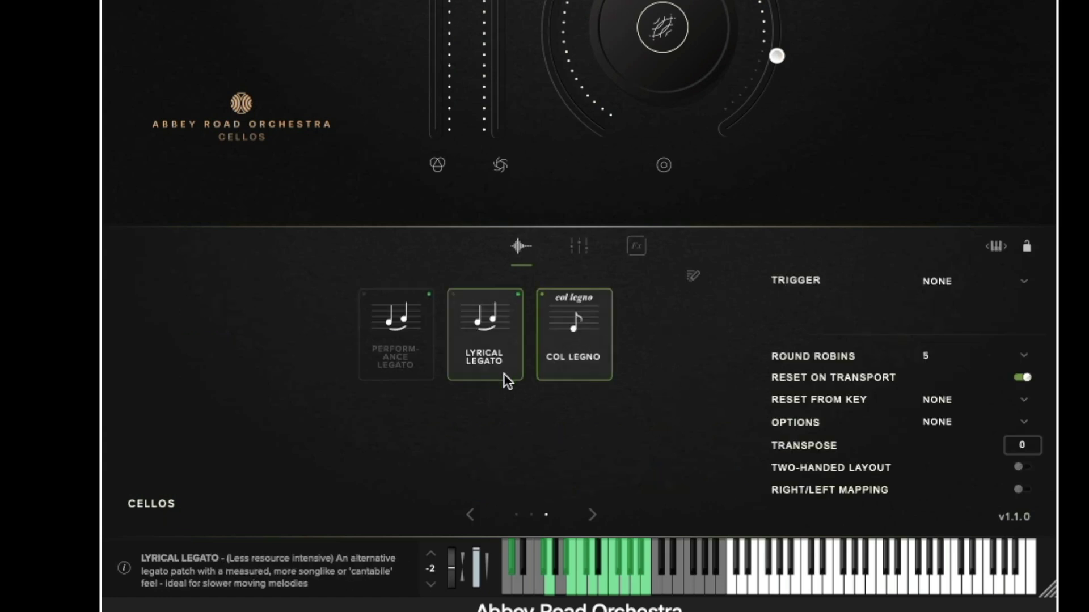
{"action": "left_click", "coordinate": [468, 515]}
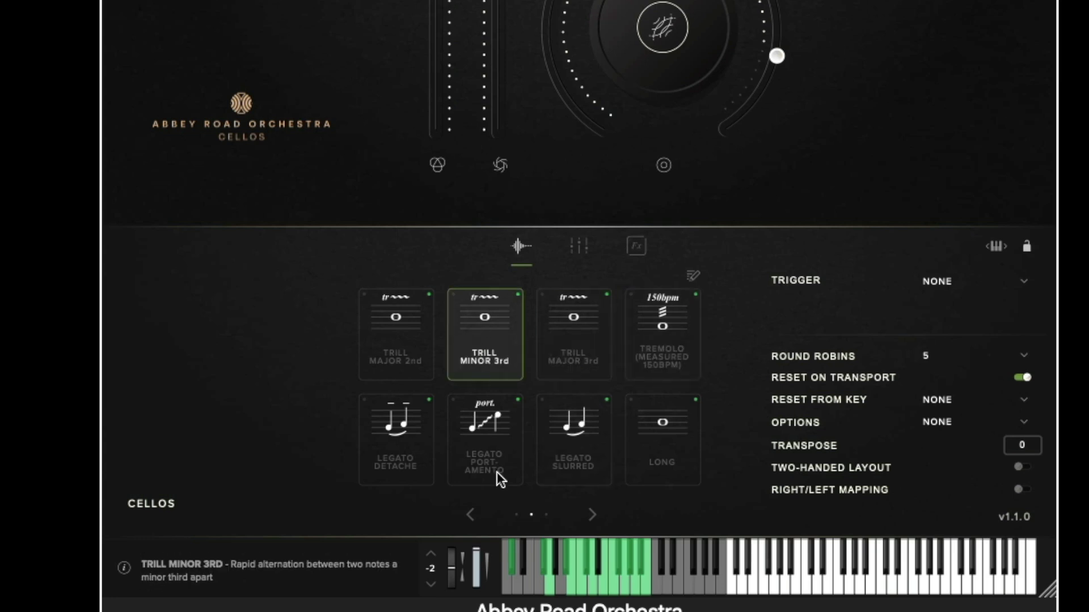
{"action": "left_click", "coordinate": [470, 516]}
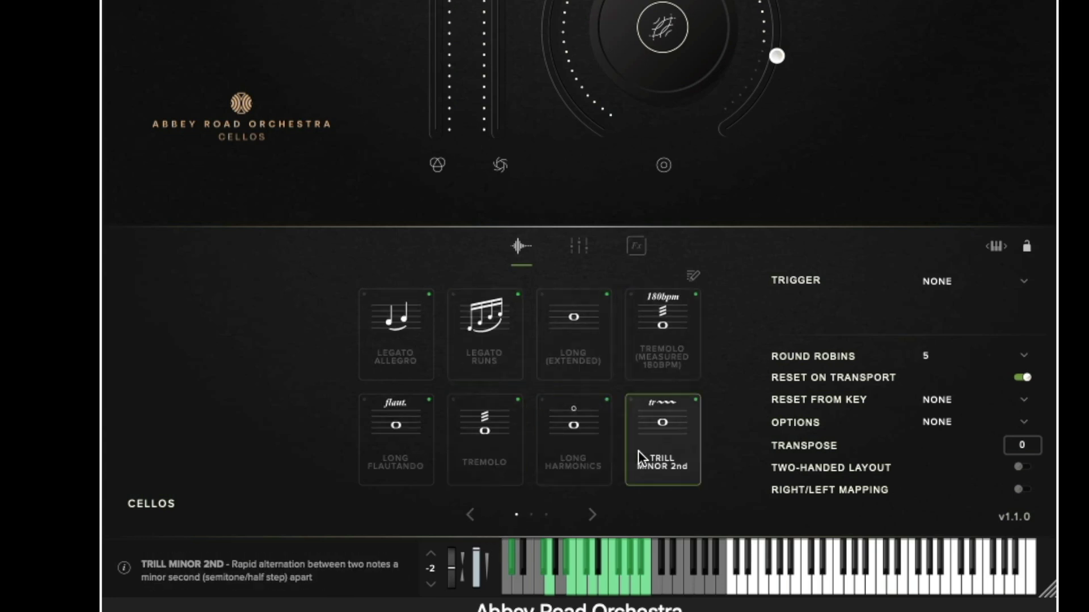
{"action": "left_click", "coordinate": [389, 448]}
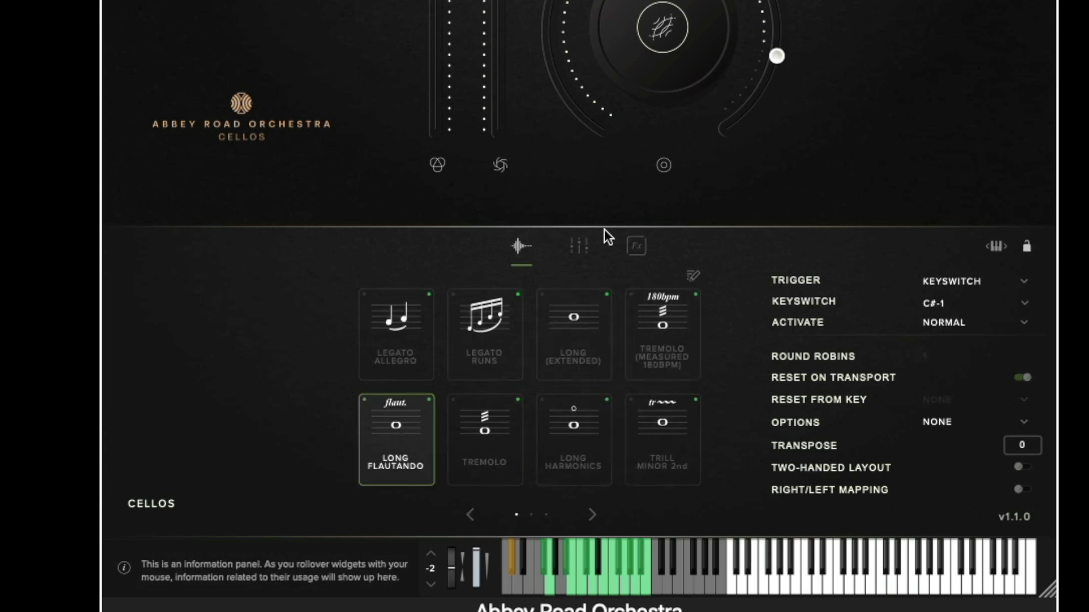
{"action": "left_click", "coordinate": [579, 245]}
{"action": "left_click_drag", "start_coordinate": [723, 373], "coordinate": [723, 303]}
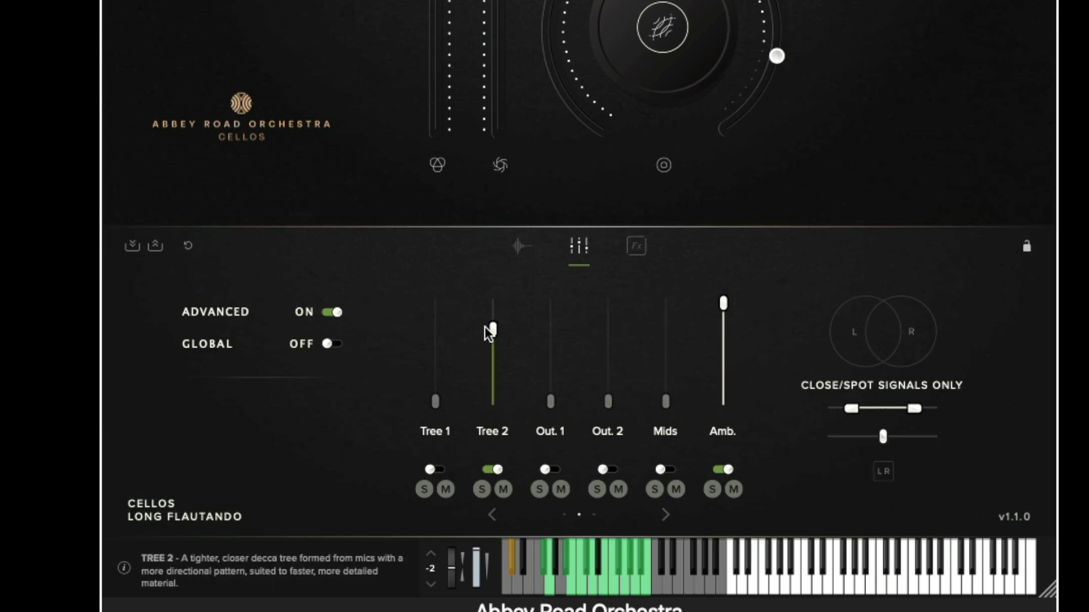
{"action": "left_click_drag", "start_coordinate": [491, 329], "coordinate": [436, 344]}
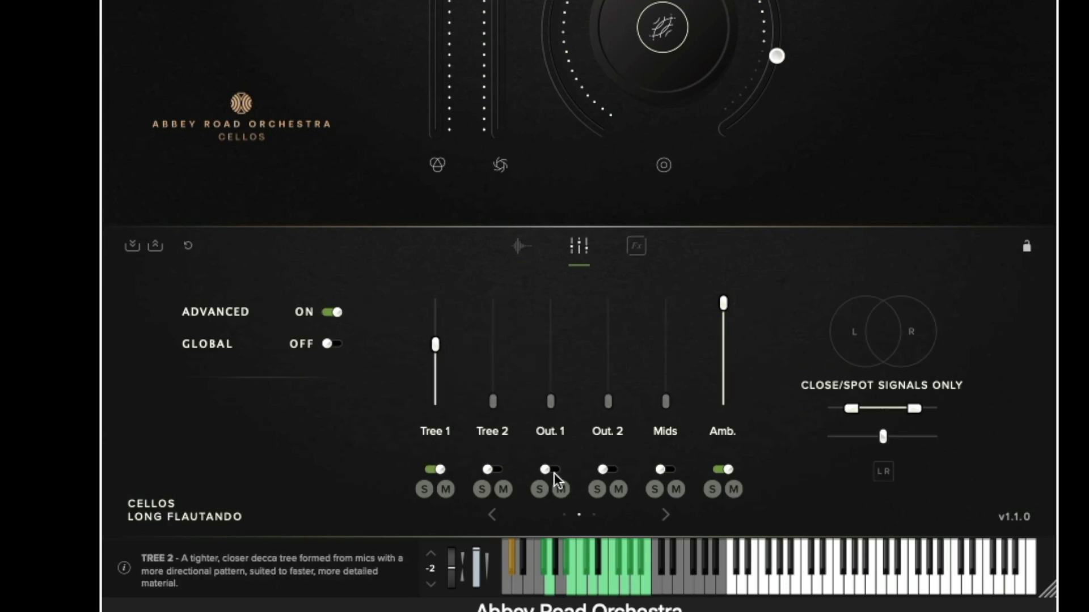
{"action": "left_click", "coordinate": [492, 515]}
{"action": "left_click_drag", "start_coordinate": [550, 303], "coordinate": [553, 403]}
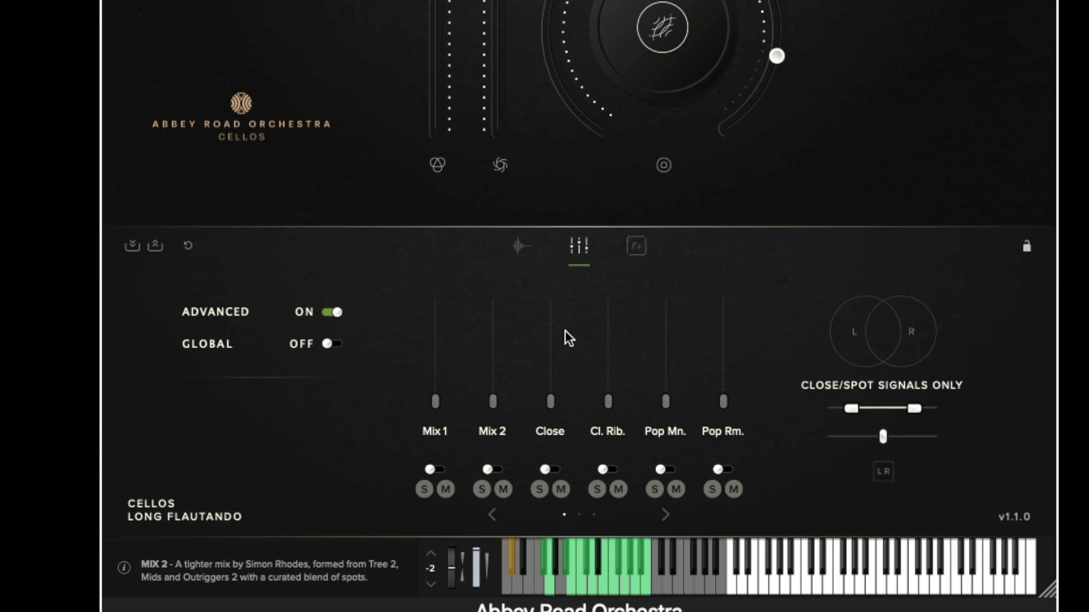
{"action": "left_click", "coordinate": [517, 247]}
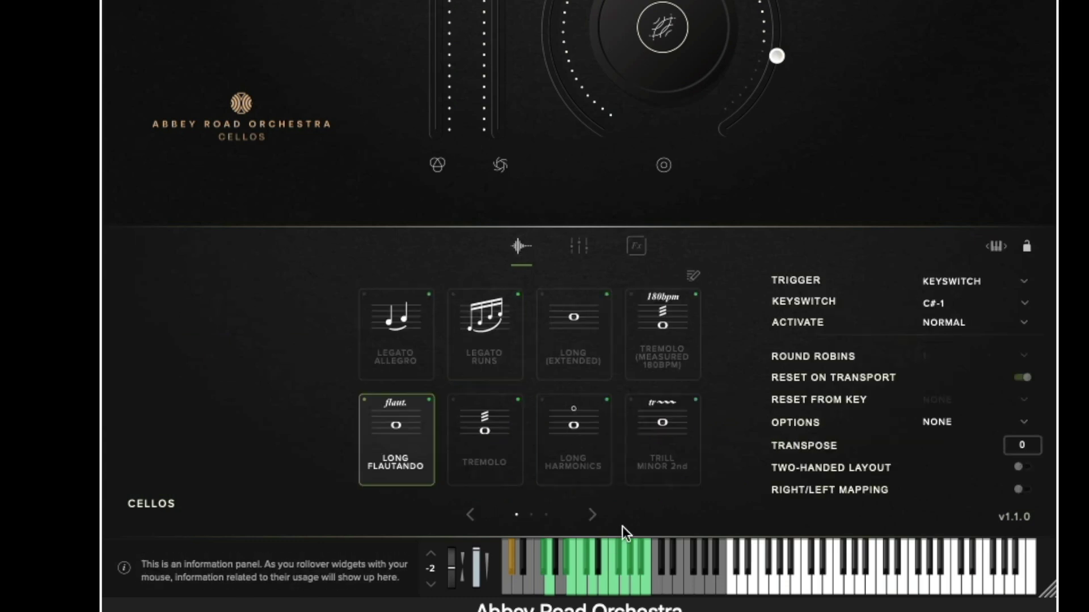
- Page to Col Legno and show its mixer page with the Tree 1 to Amb. channels
{"action": "left_click", "coordinate": [593, 515]}
{"action": "left_click", "coordinate": [593, 515]}
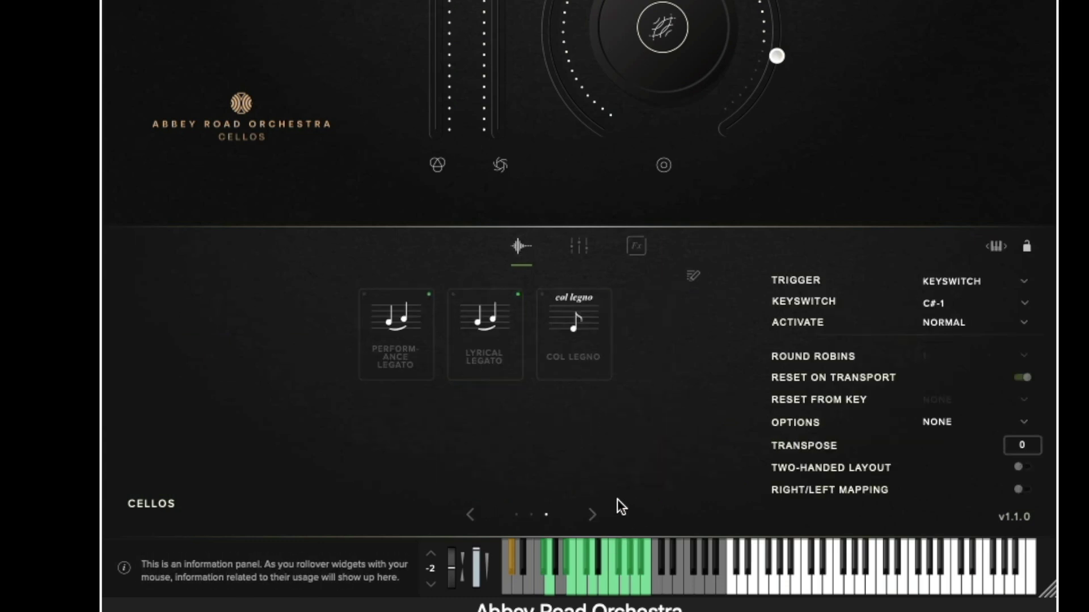
{"action": "left_click", "coordinate": [574, 243]}
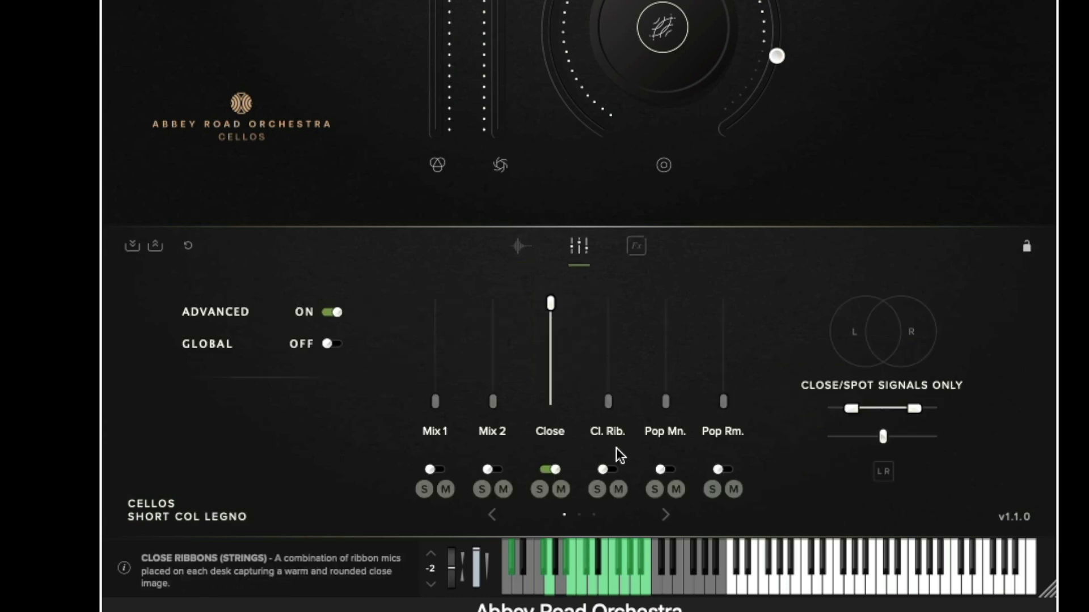
{"action": "left_click", "coordinate": [667, 514]}
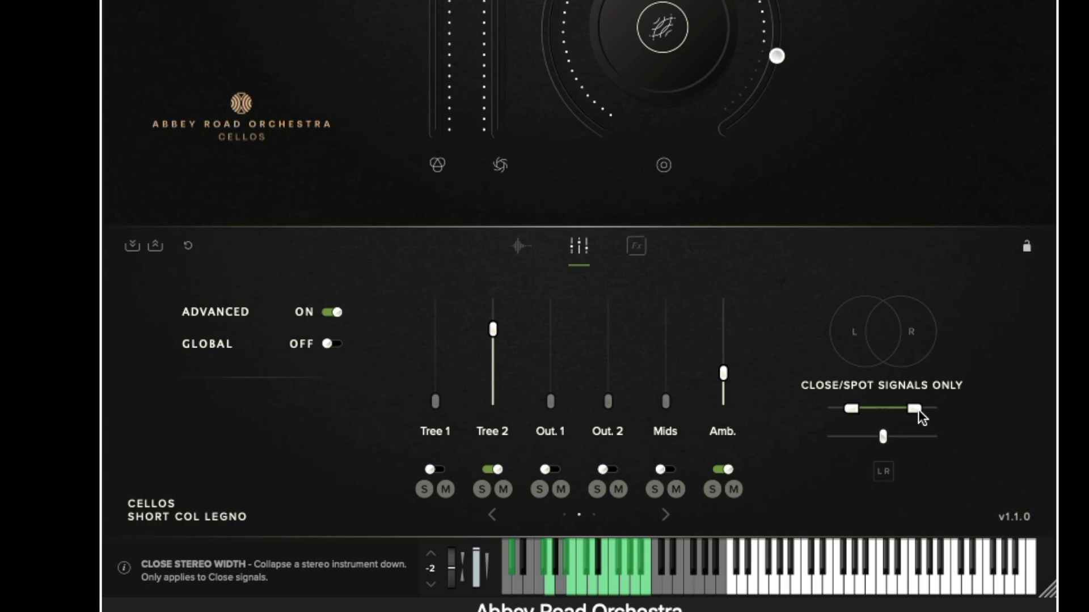
- Widen the Close/Spot Signals to full stereo, adjust their pan, lock the mixer, and show the effects page
{"action": "mouse_move", "coordinate": [912, 408]}
{"action": "left_click_drag", "start_coordinate": [915, 408], "coordinate": [951, 411]}
{"action": "mouse_move", "coordinate": [883, 437]}
{"action": "left_mouse_down"}
{"action": "mouse_move", "coordinate": [827, 439]}
{"action": "mouse_move", "coordinate": [930, 439]}
{"action": "mouse_move", "coordinate": [878, 449]}
{"action": "left_mouse_up"}
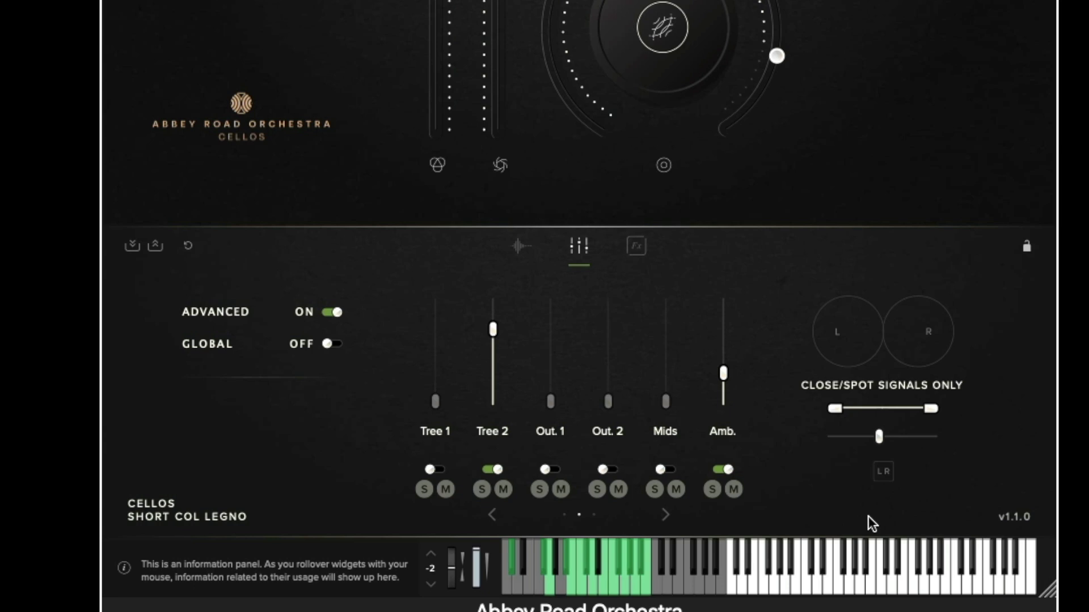
{"action": "left_click", "coordinate": [1026, 247]}
{"action": "left_click", "coordinate": [636, 246]}
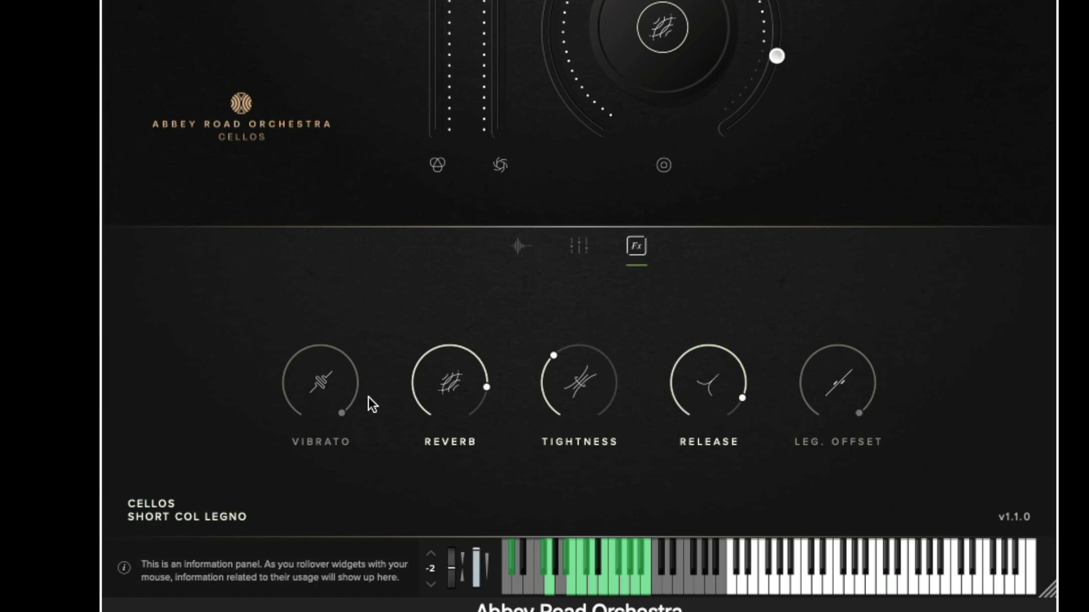